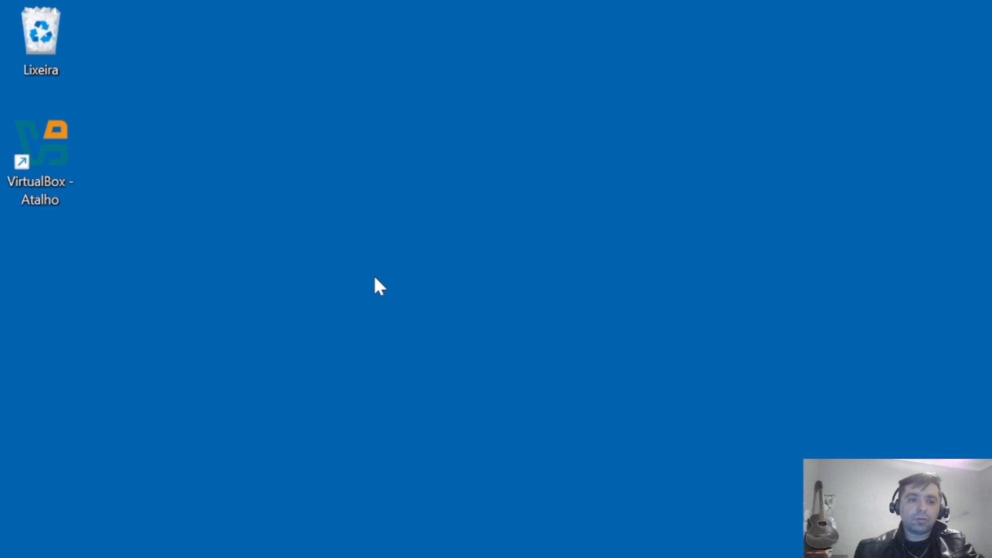
- Open VirtualBox and begin a new virtual machine named server_main
click(46, 146)
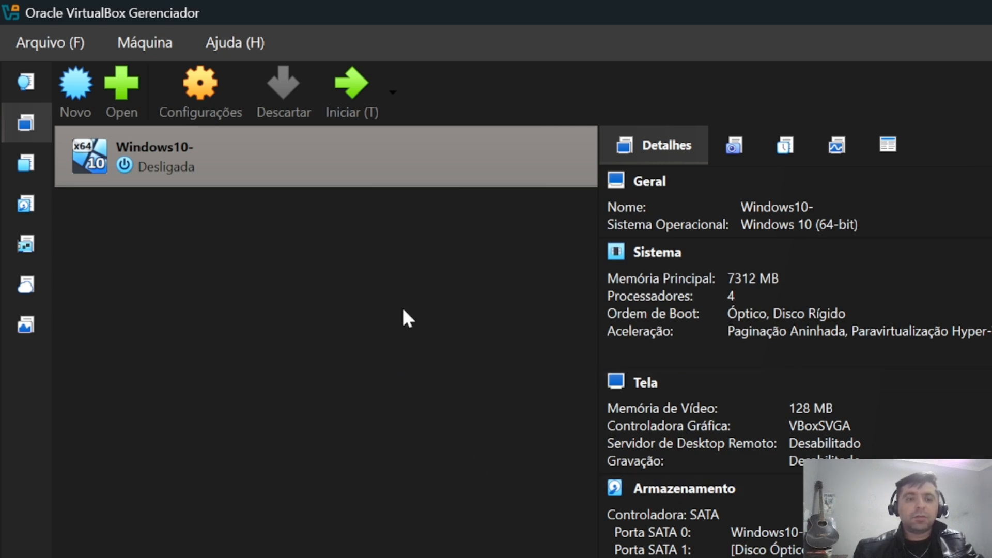
click(72, 87)
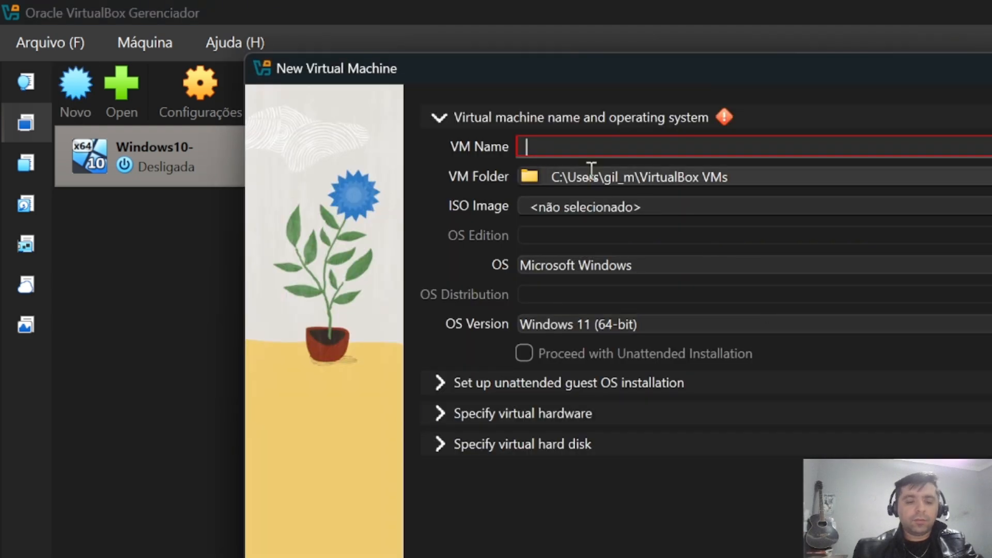
text(windo)
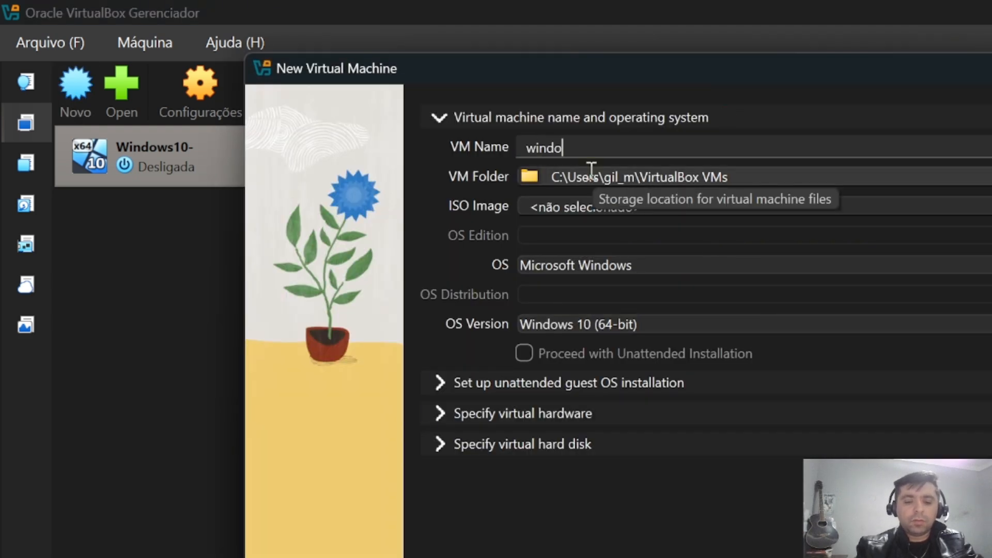
key(BackSpace)
key(BackSpace)
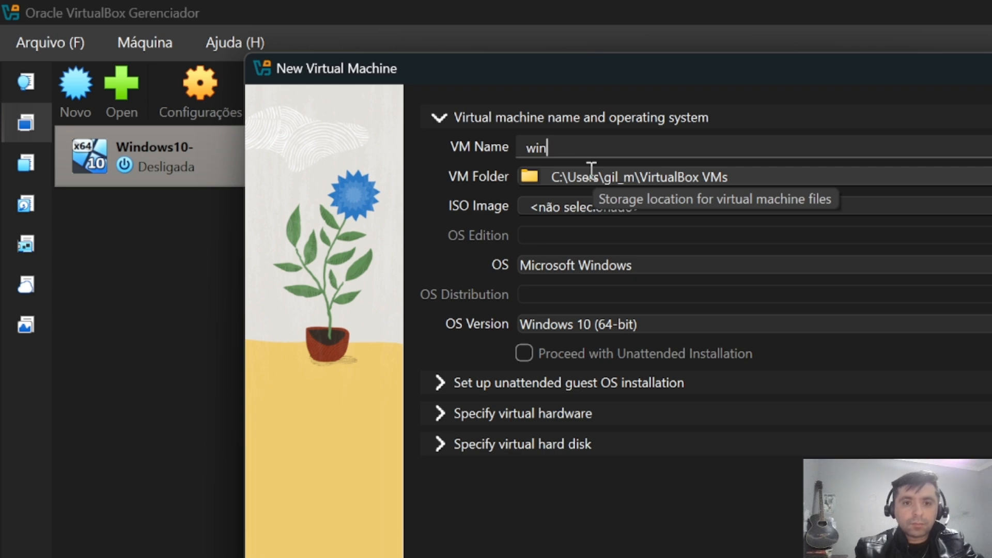
key(BackSpace)
key(BackSpace)
key(BackSpace)
text(w)
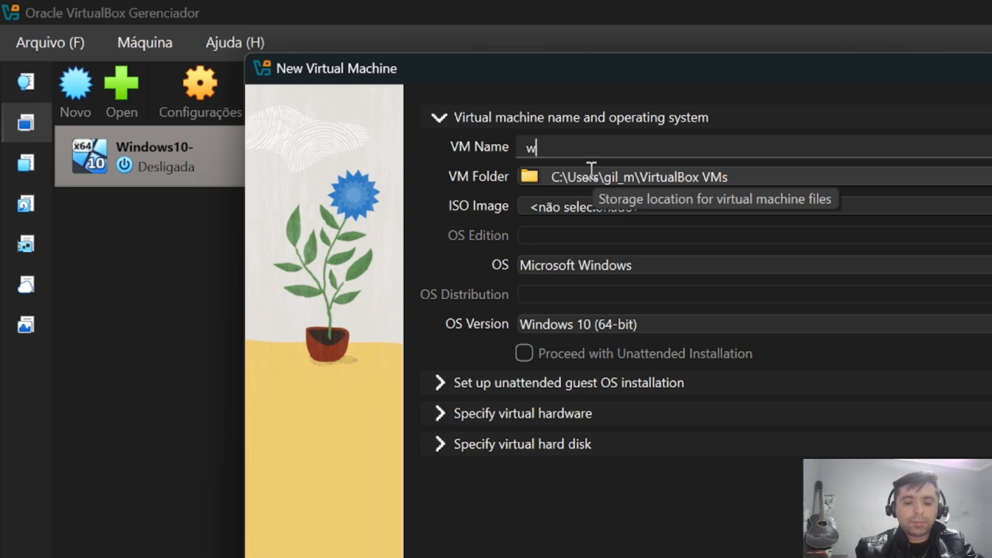
key(BackSpace)
text(server)
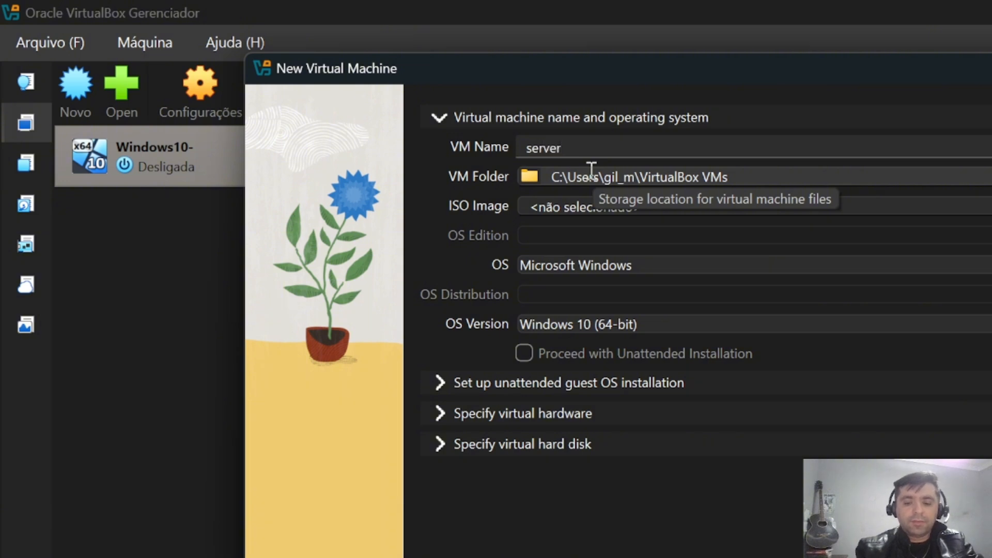
text(_main)
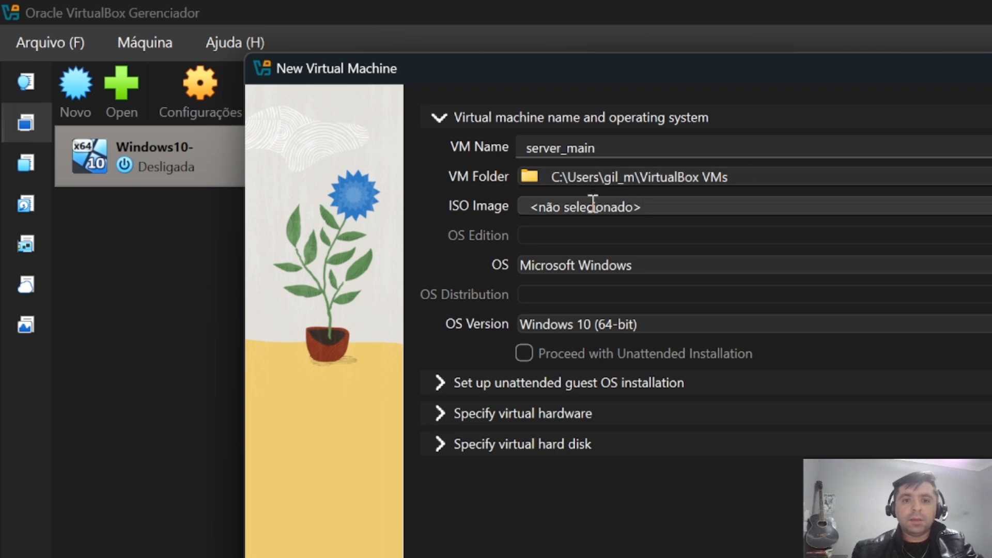
- Use the Windows Server 2003 Enterprise Edition SP2 ISO from the USB drive's ISO'S/windows_server2003 folder and disable unattended installation
click(661, 205)
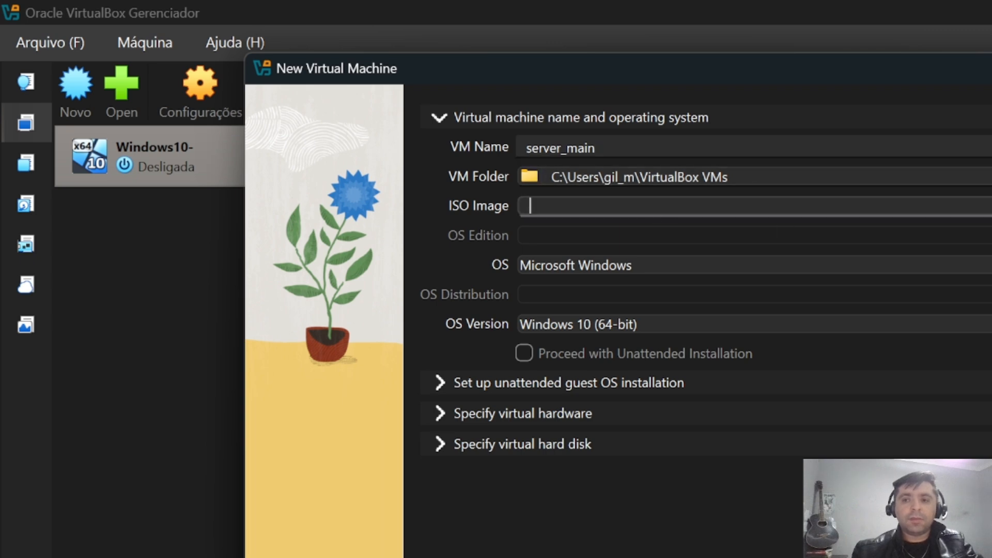
click(991, 206)
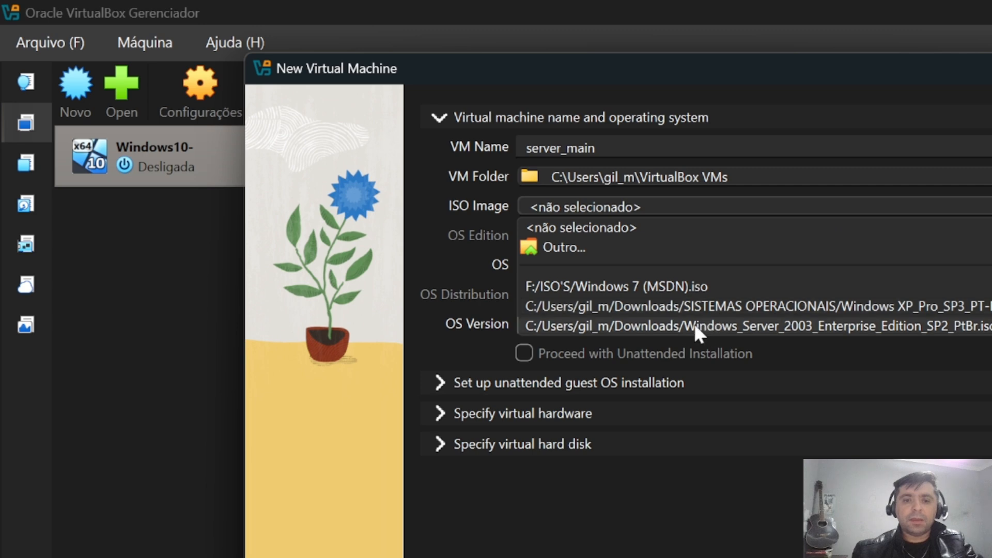
click(631, 243)
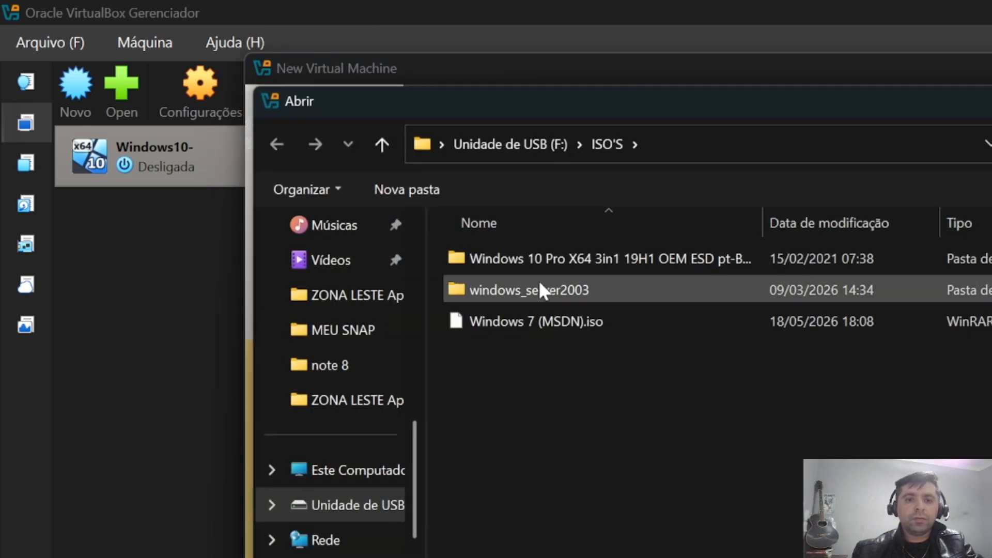
click(388, 505)
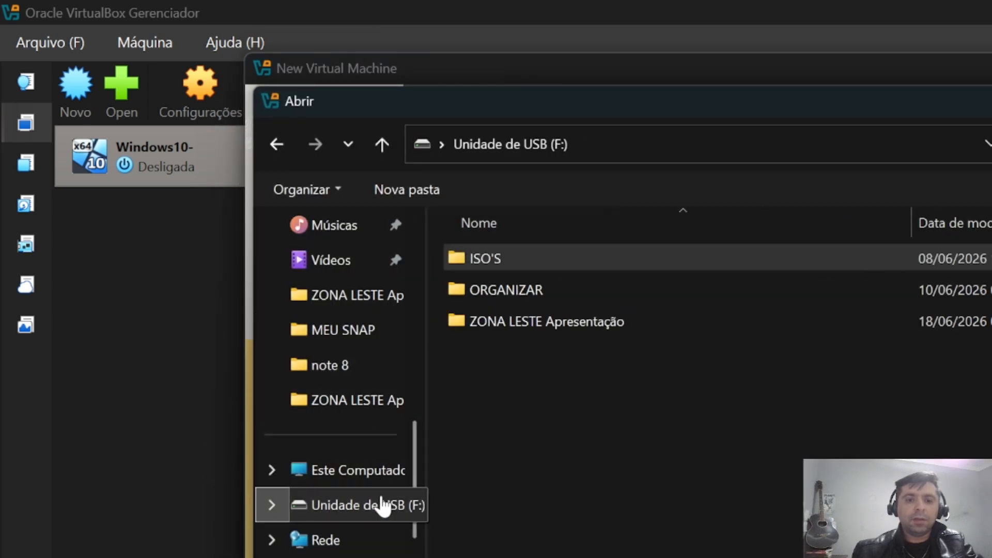
double_click(509, 261)
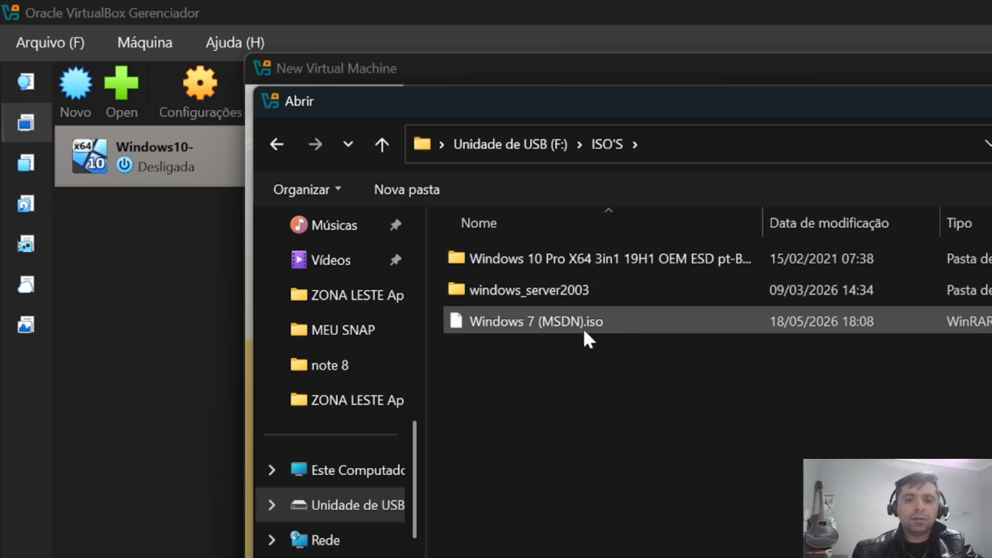
double_click(557, 292)
click(548, 256)
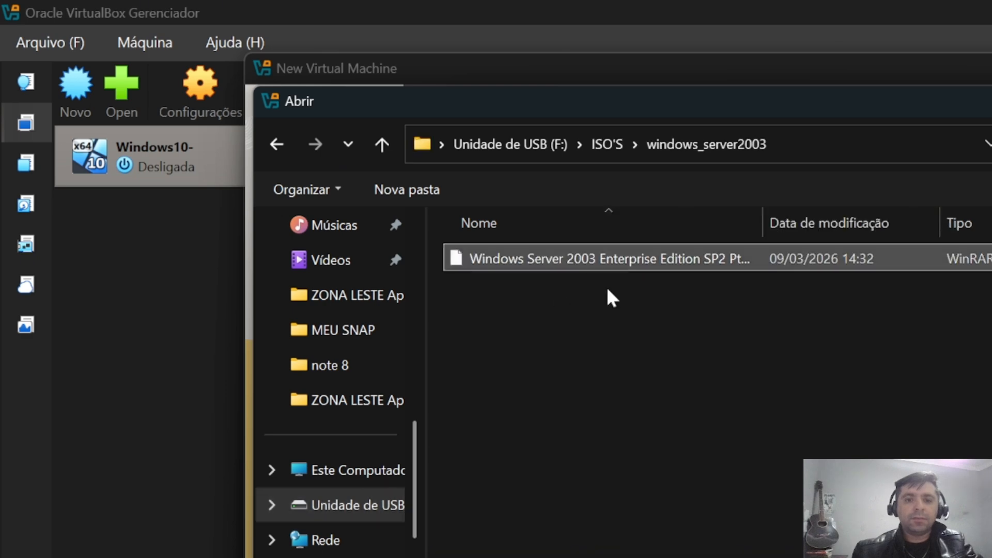
click(852, 556)
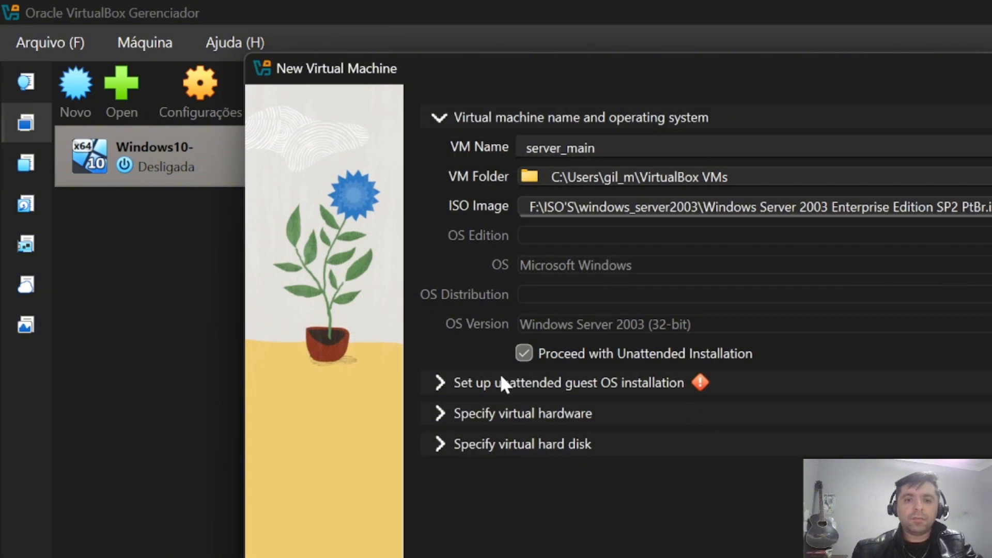
click(523, 354)
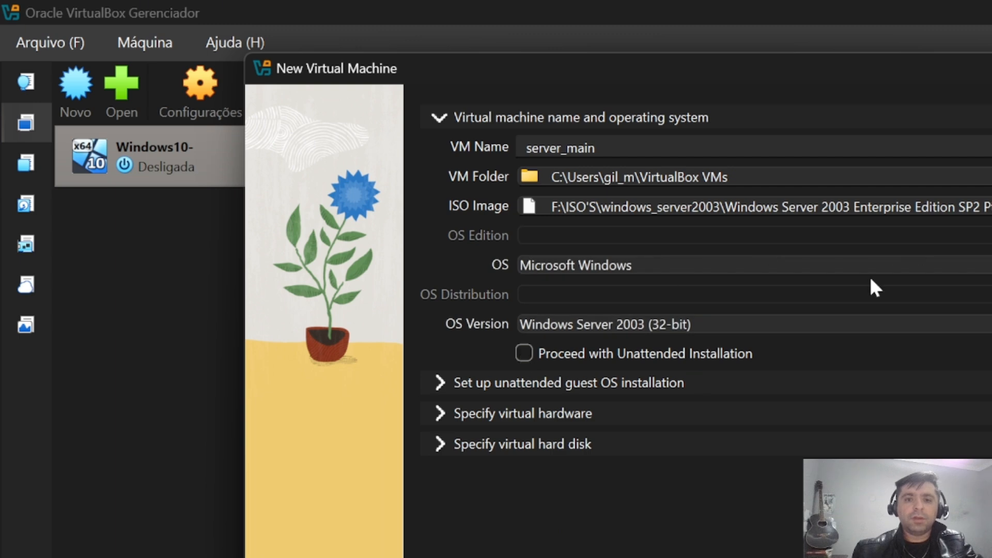
click(438, 385)
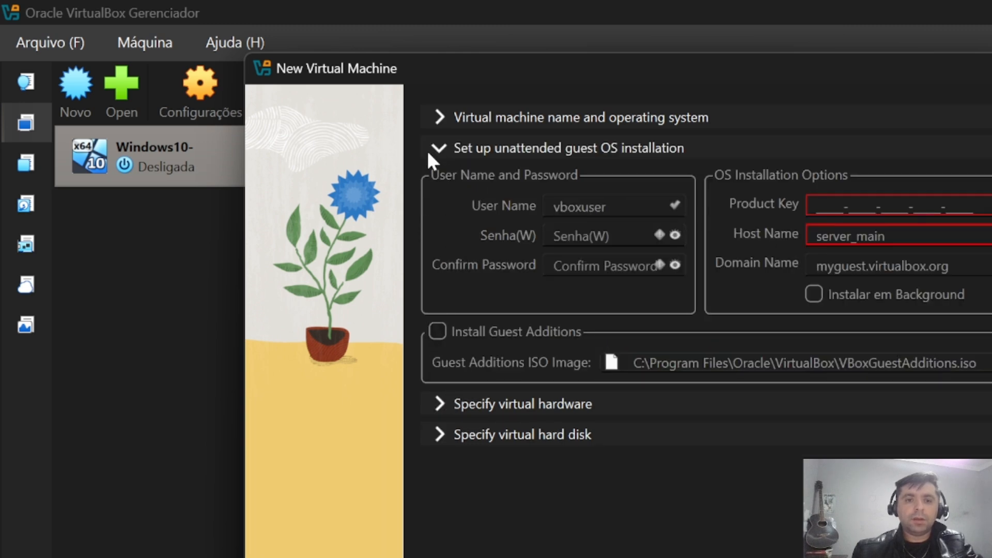
- Allocate about 4563 MB of base memory and 4 CPUs to the new virtual machine
click(443, 401)
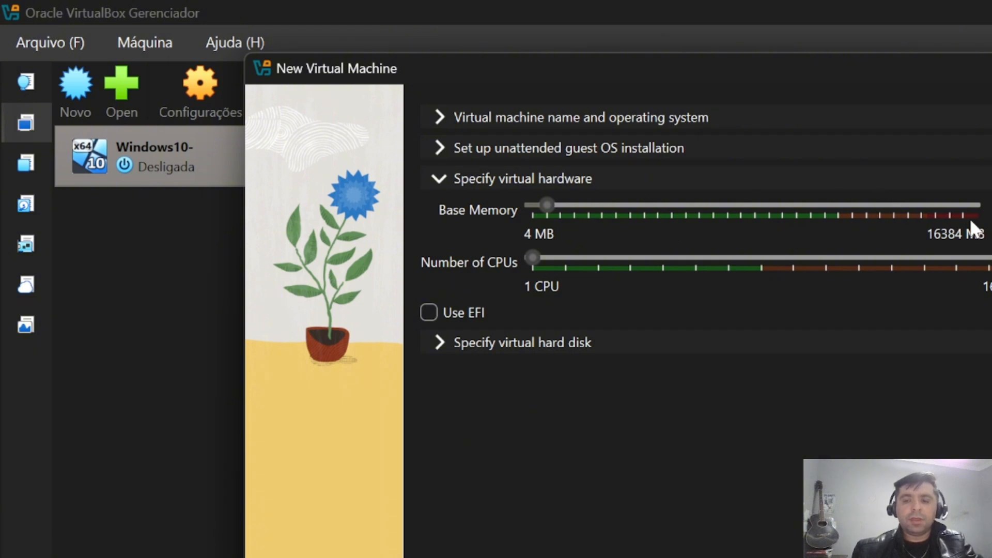
click(641, 209)
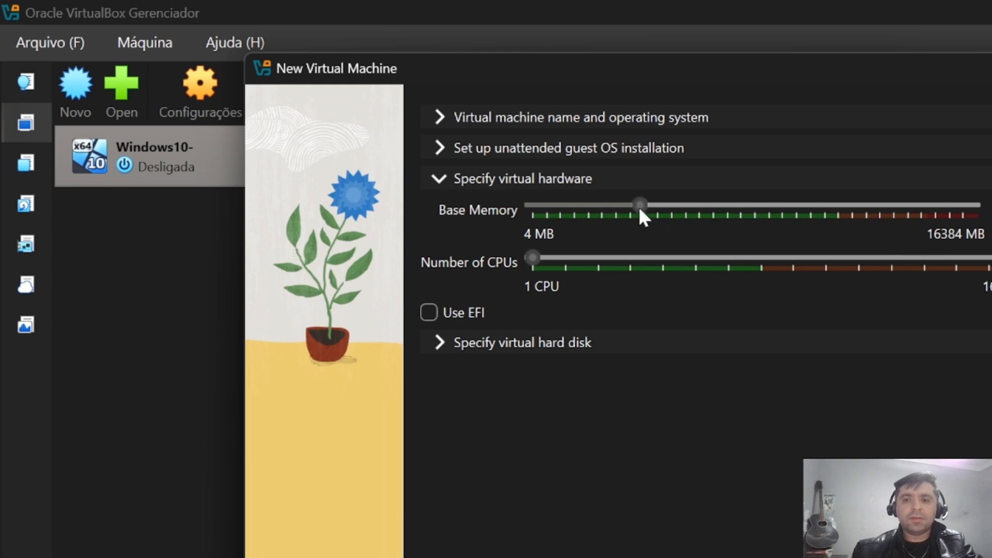
drag(654, 205, 658, 206)
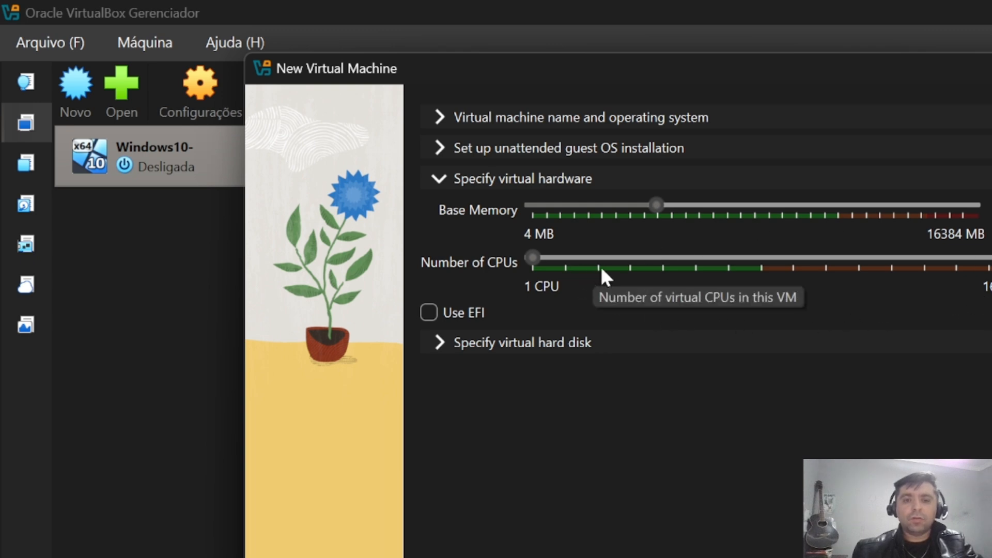
click(665, 264)
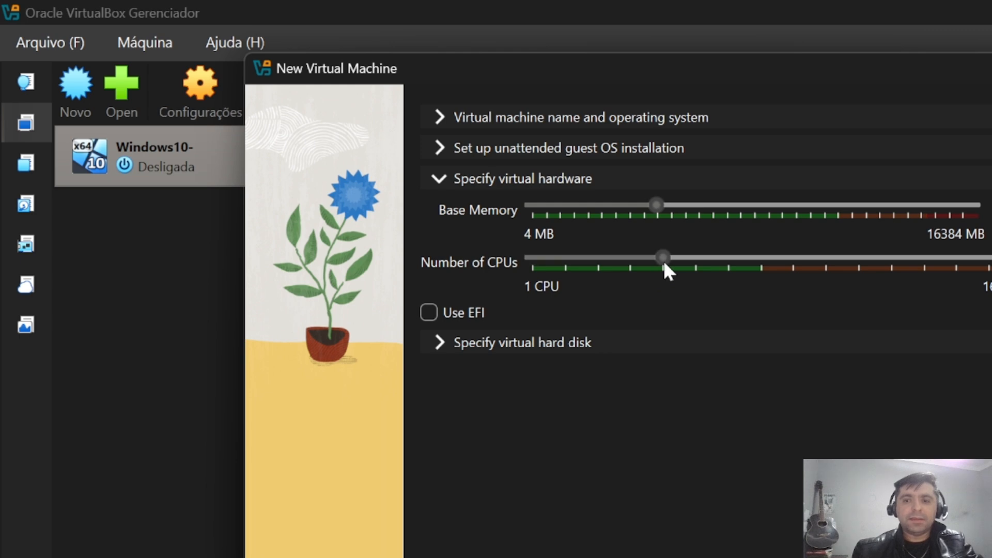
click(631, 256)
- Keep the default new VDI virtual hard disk and finish creating the virtual machine
click(440, 343)
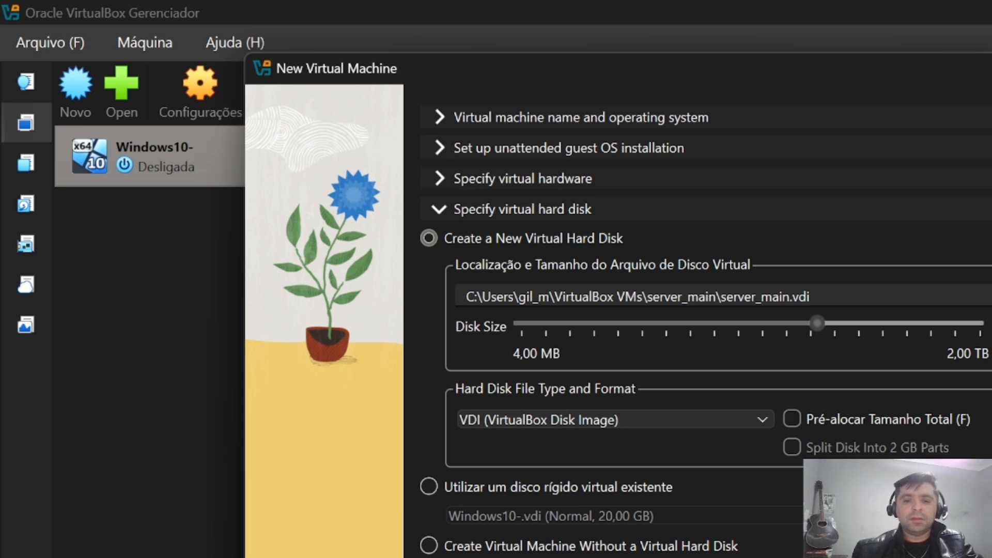
key(Return)
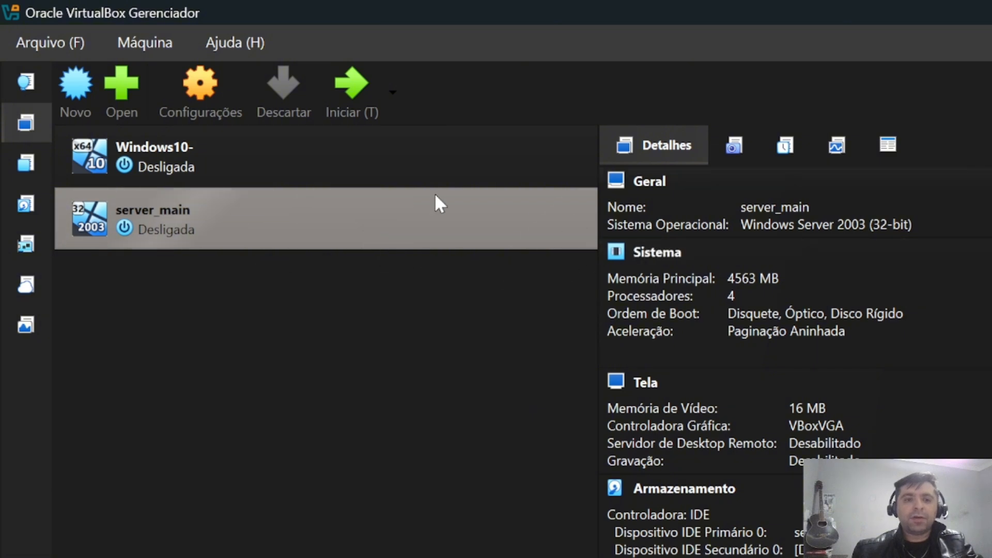
- Change the OS version in the server_main settings to Windows Server 2003 (64-bit)
click(200, 87)
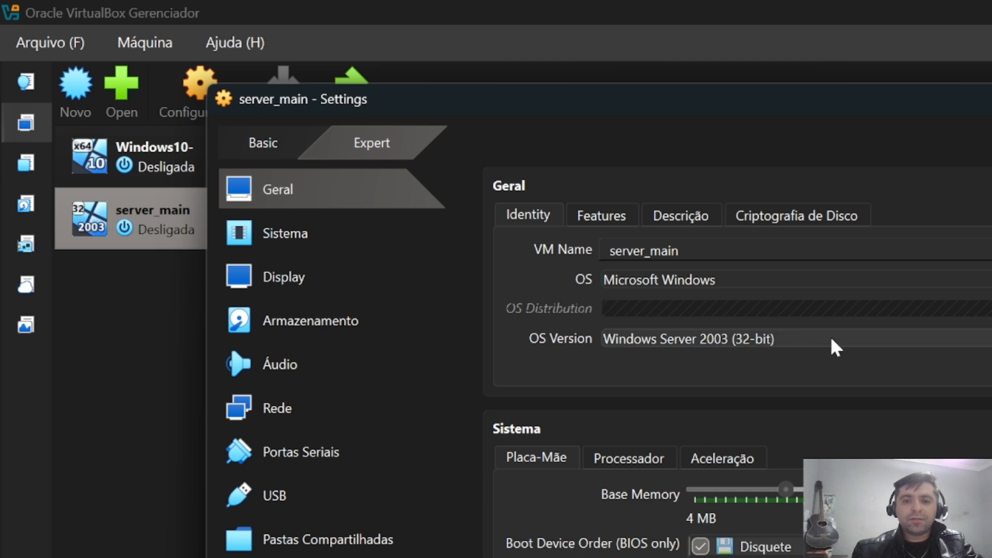
click(763, 339)
scroll(776, 485, down, 1)
click(784, 494)
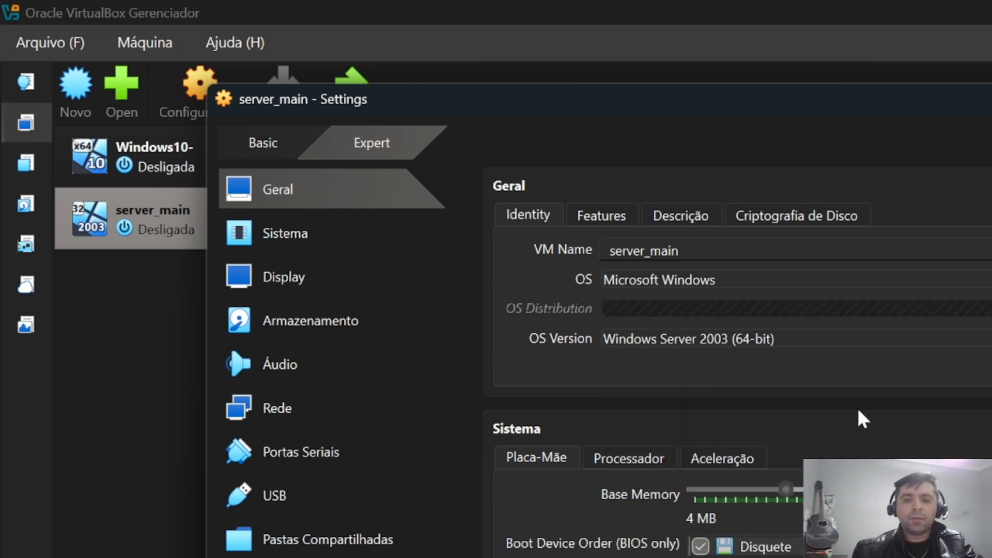
- Disable floppy boot, order the boot devices as optical, hard disk, then floppy, and save the settings
scroll(794, 530, down, 1)
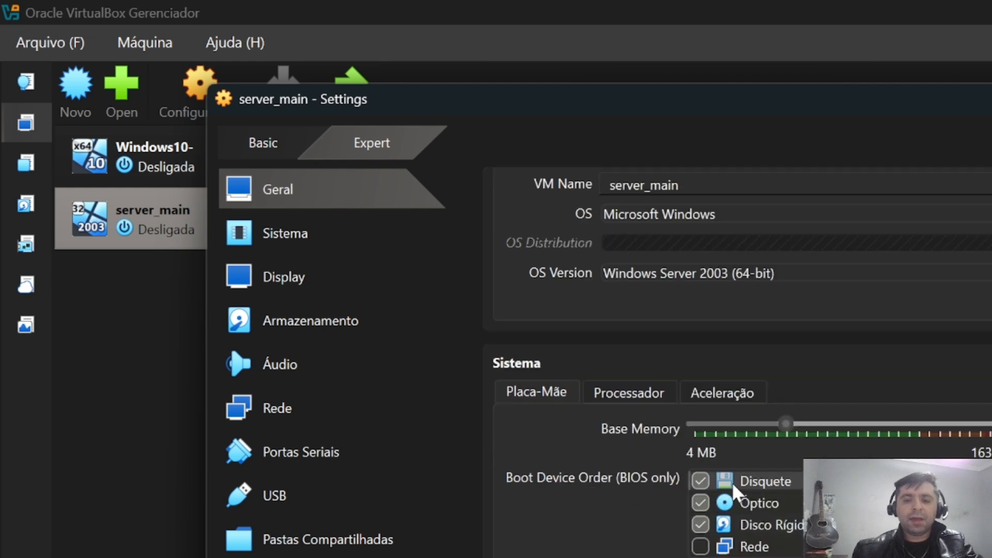
click(702, 480)
click(756, 504)
click(834, 483)
click(780, 523)
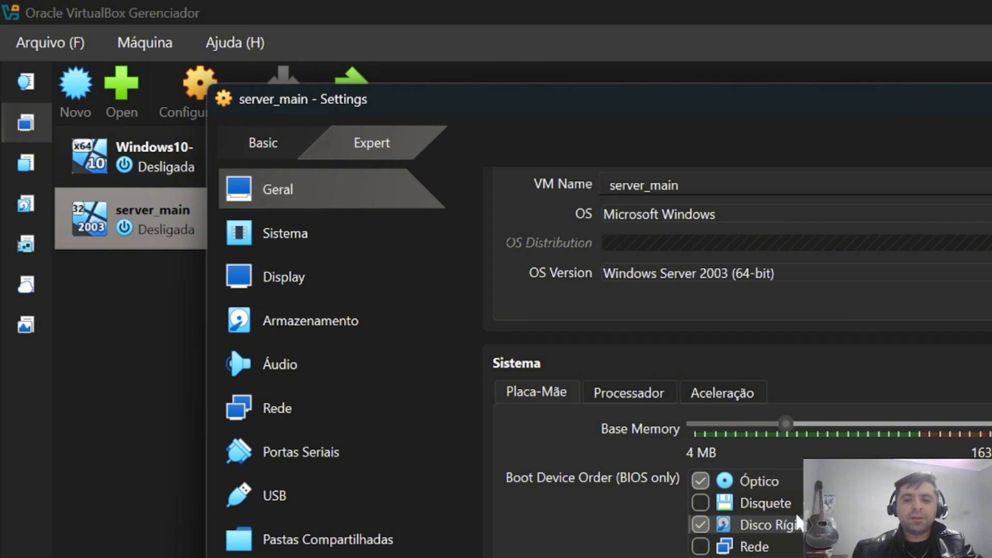
click(834, 482)
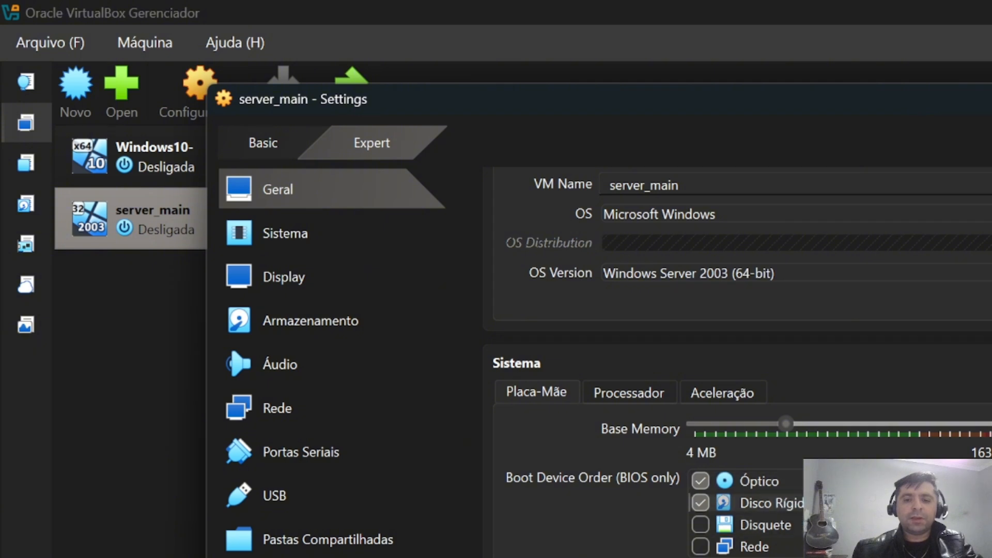
key(Return)
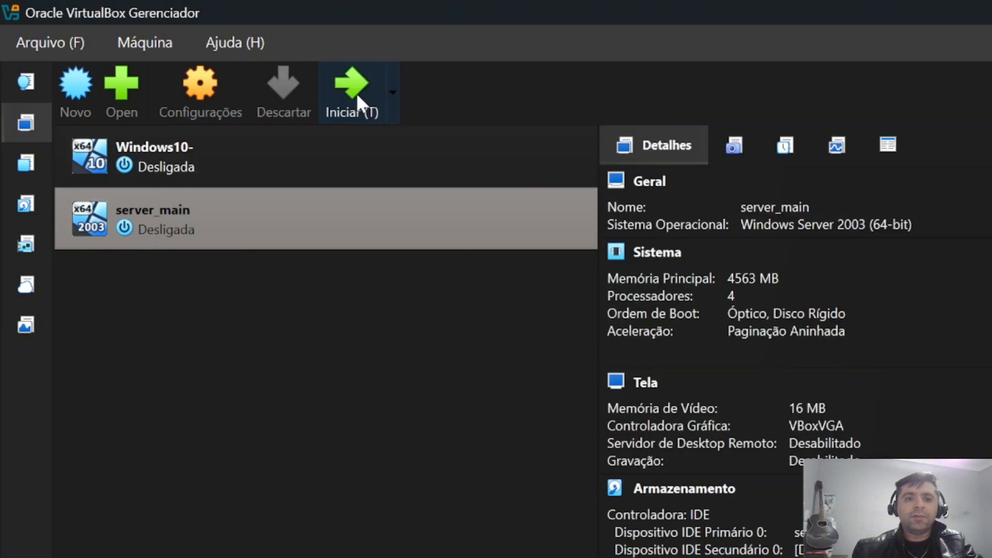
- Start the server_main virtual machine and maximize its window
click(356, 92)
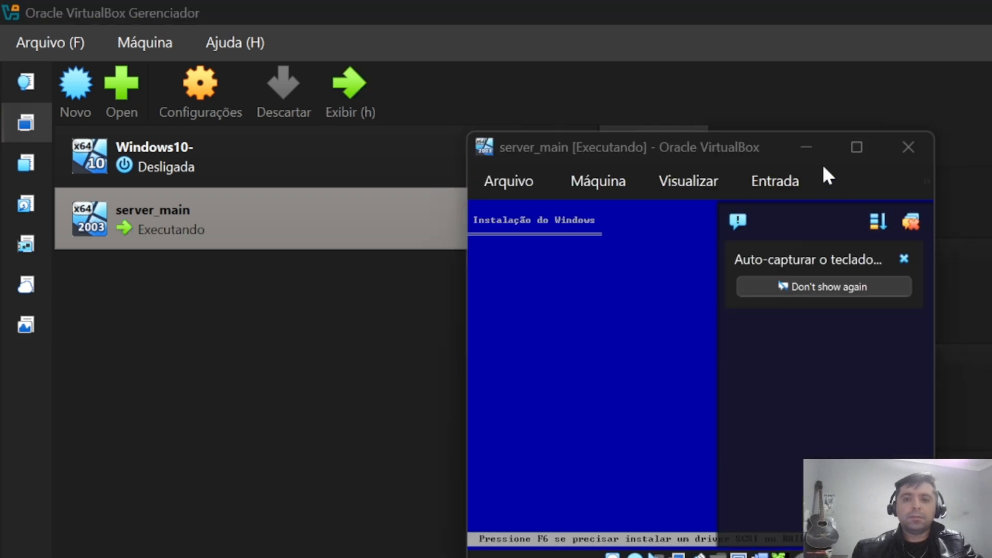
mouse_move(859, 143)
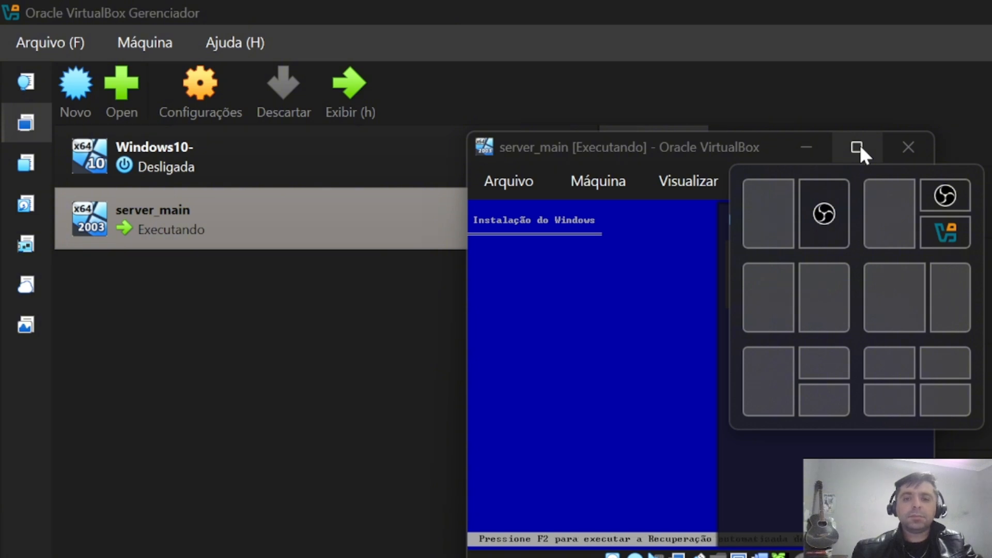
click(859, 145)
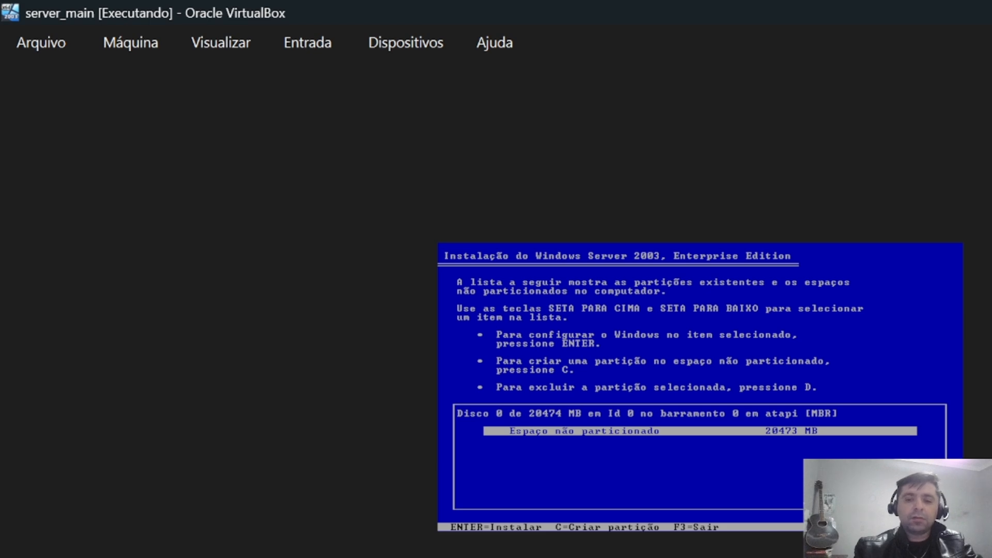
- Install Windows Server 2003 on the unpartitioned disk space, formatting the partition with quick NTFS
key(Return)
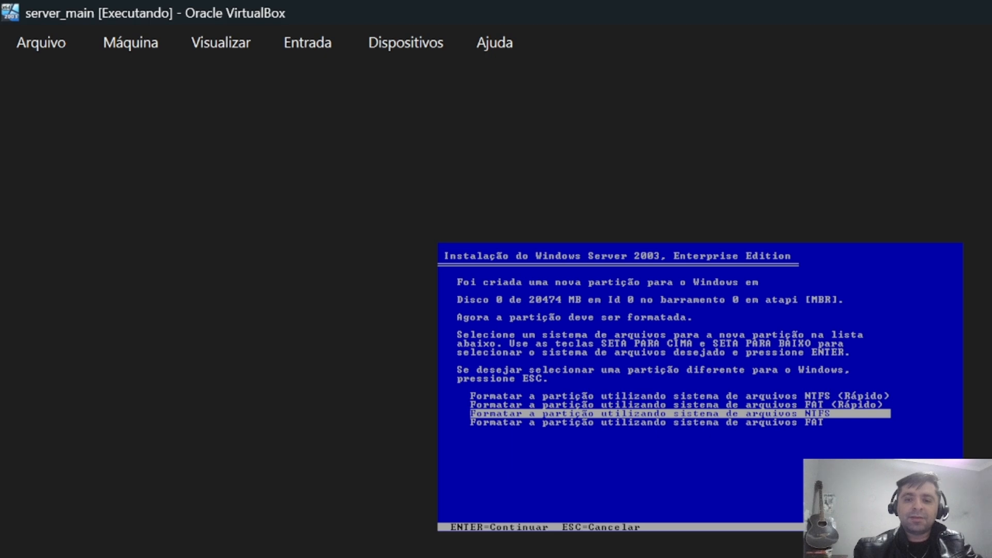
key(Up)
key(Up)
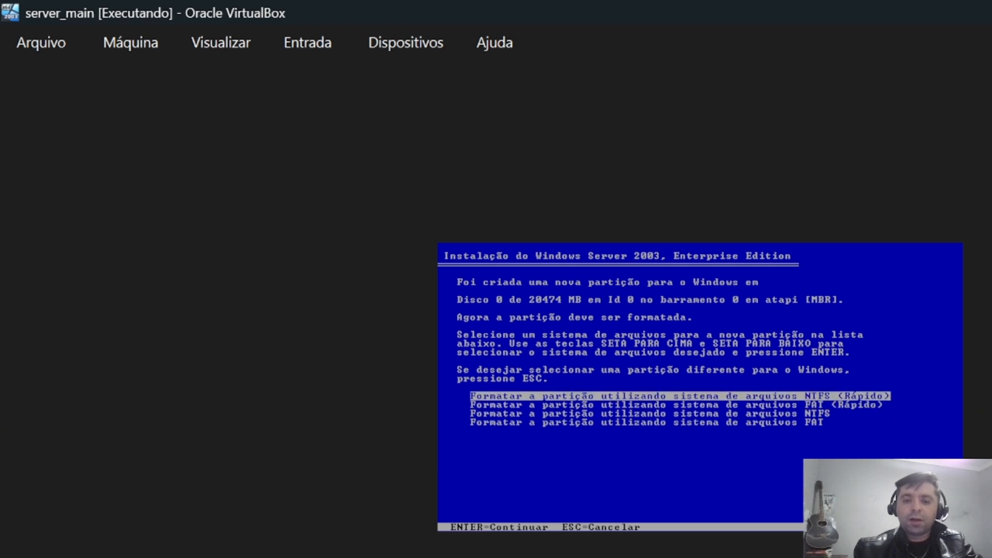
key(Return)
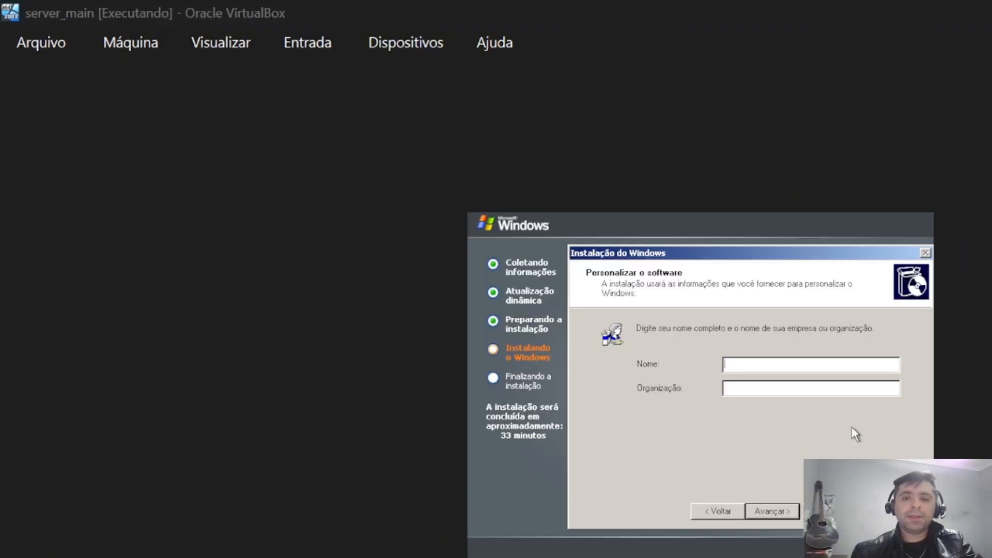
- Enter the registered user's full name on the Windows setup personalization page and move on to the organization field
click(747, 366)
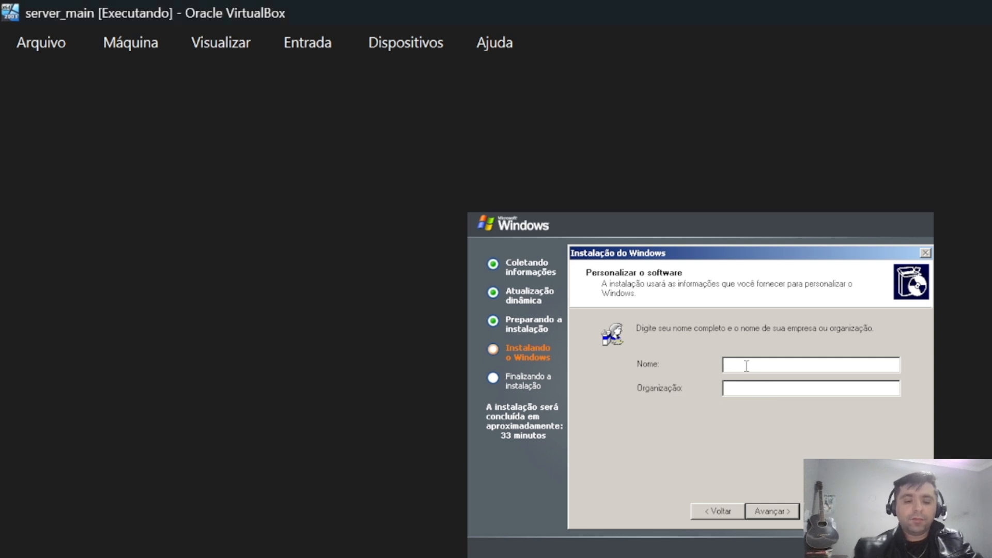
text(Gilamr)
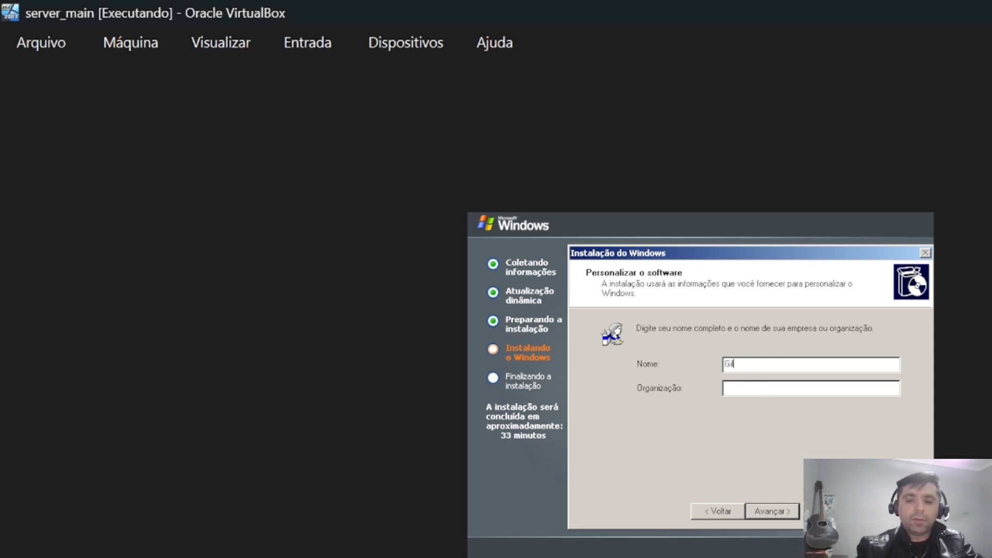
key(BackSpace)
key(BackSpace)
key(BackSpace)
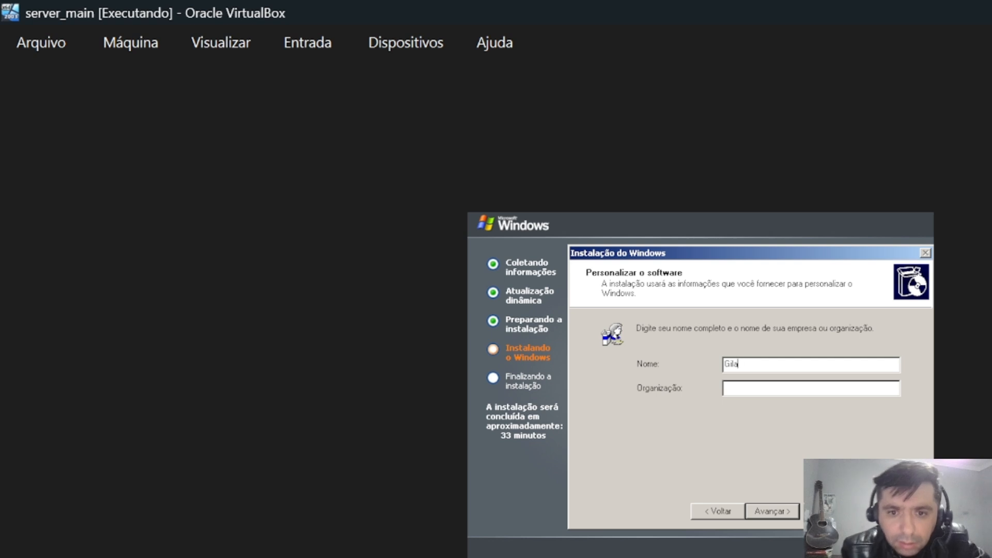
text(mar)
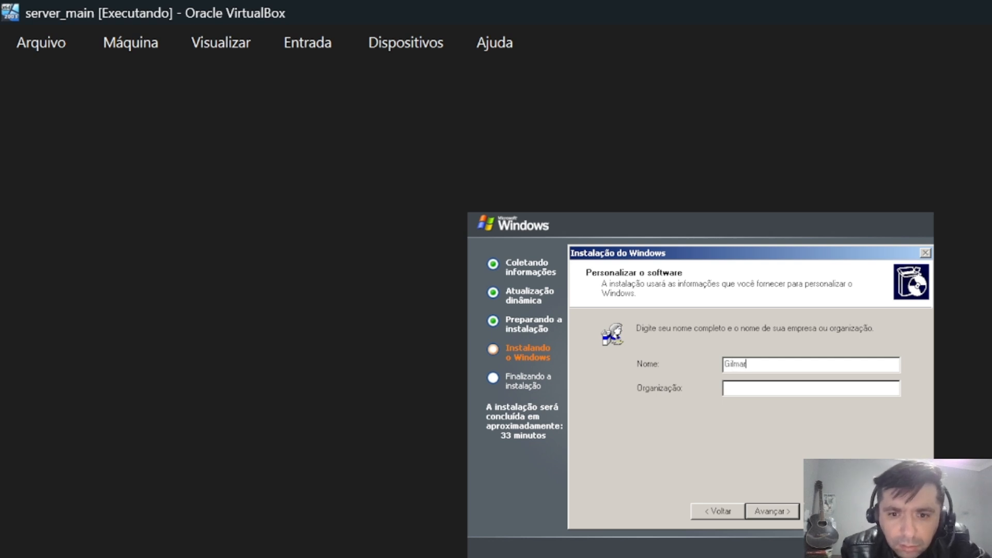
text( Freire)
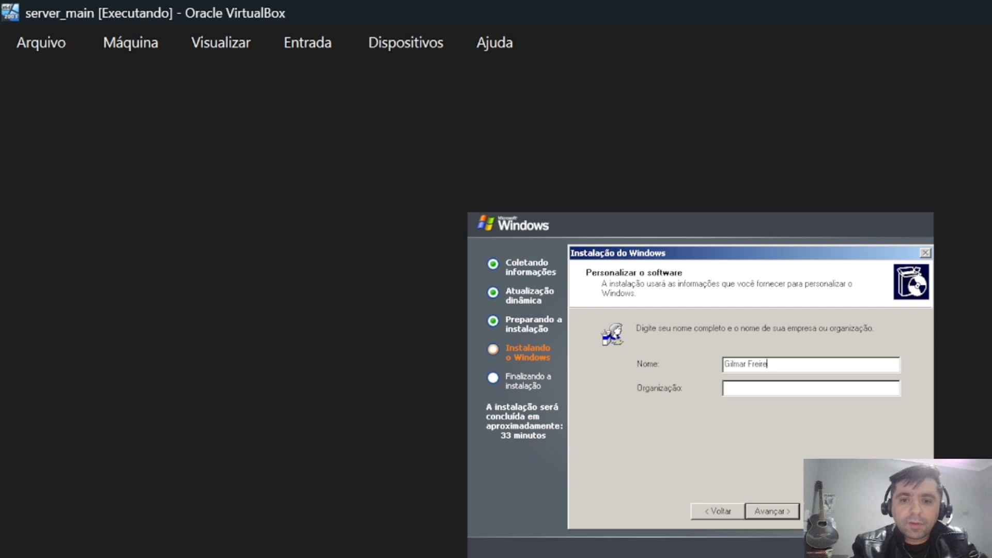
key(Tab)
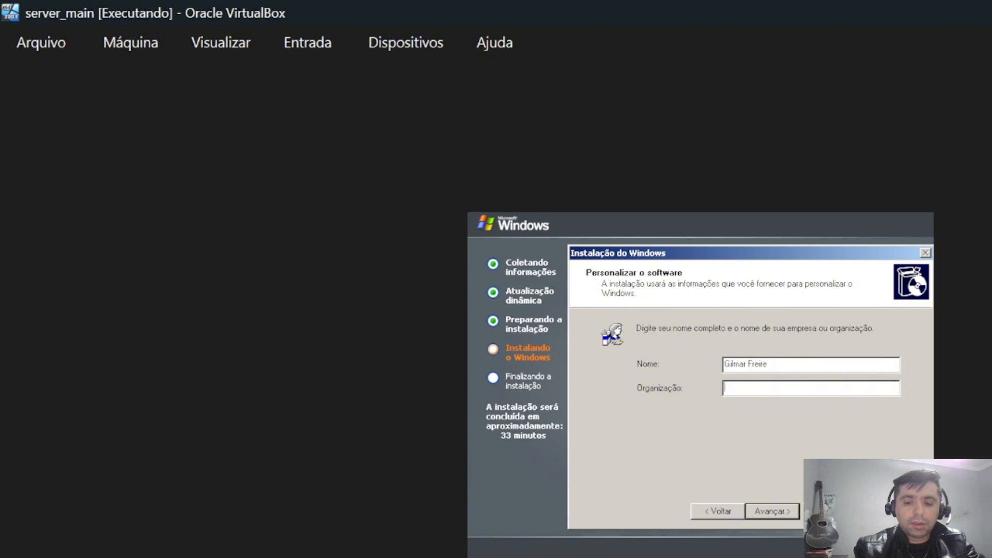
text(Canal)
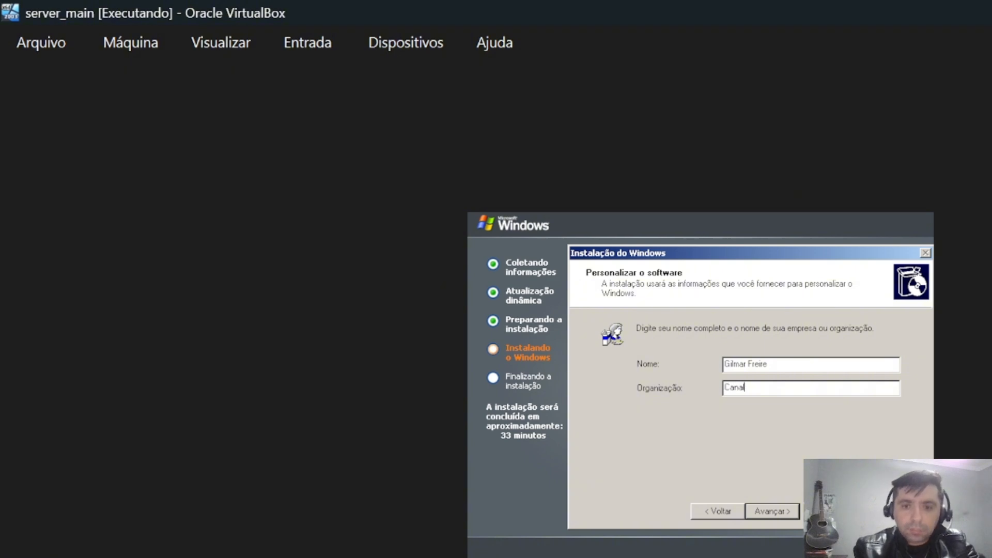
text(_Prog)
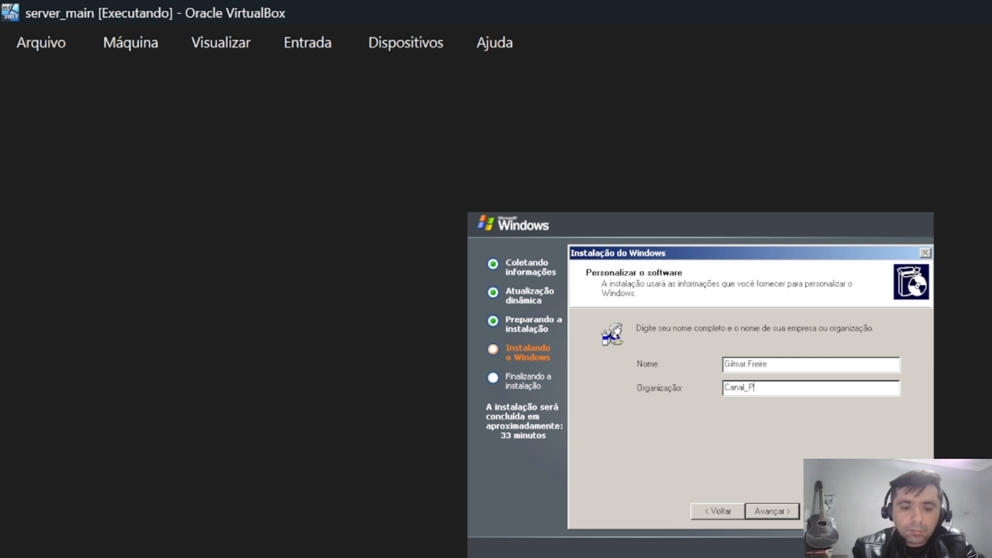
key(BackSpace)
key(BackSpace)
key(BackSpace)
key(BackSpace)
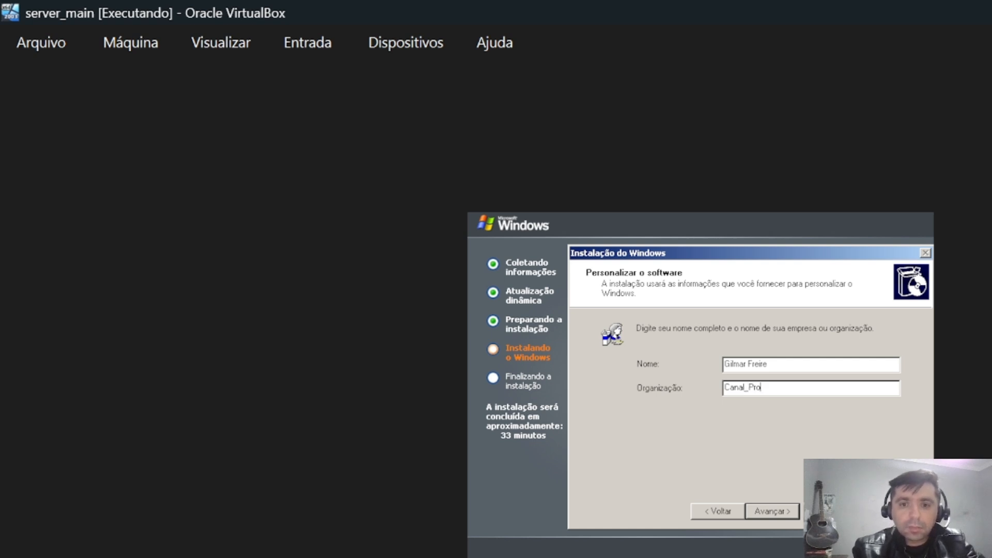
text(Gilma)
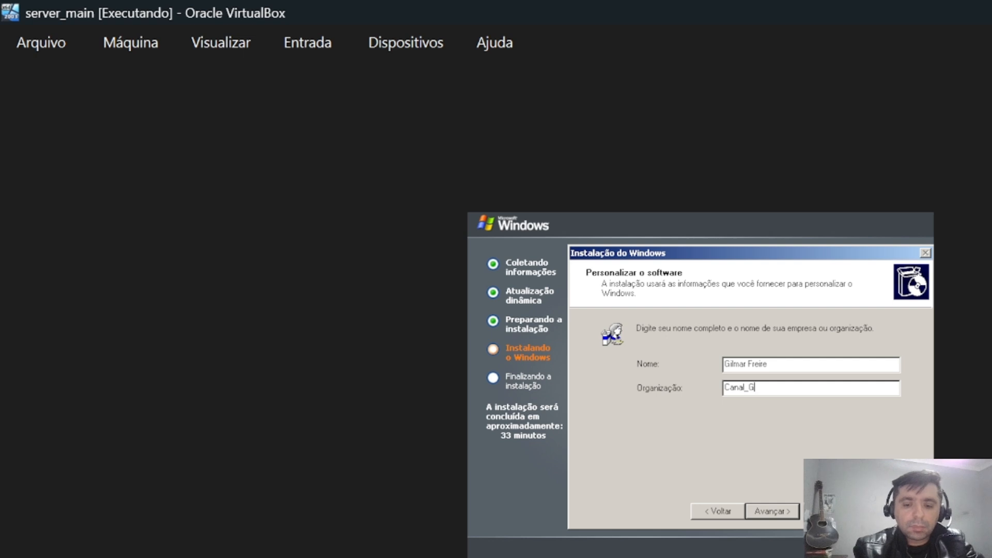
key(BackSpace)
key(BackSpace)
key(BackSpace)
key(BackSpace)
key(BackSpace)
key(BackSpace)
key(BackSpace)
key(BackSpace)
key(BackSpace)
key(BackSpace)
key(BackSpace)
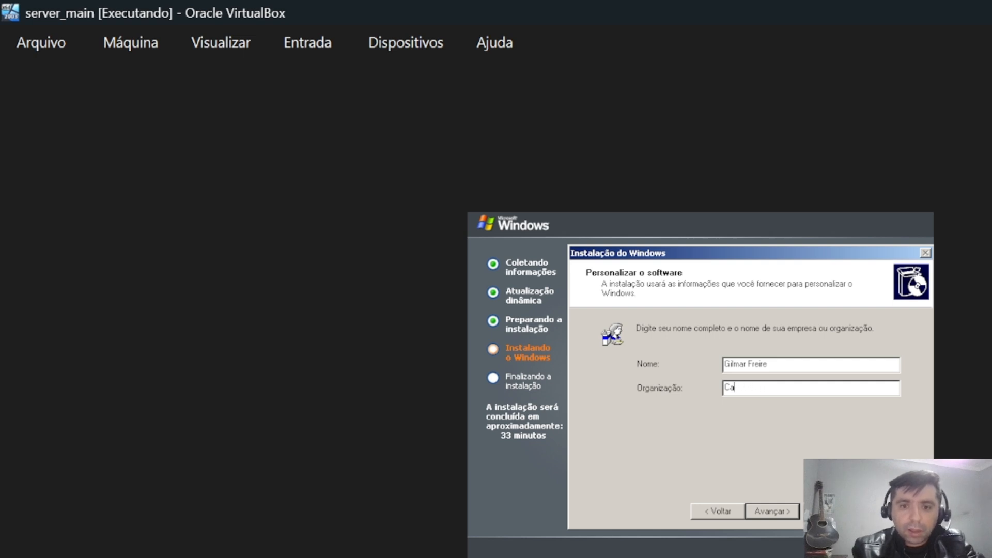
- Enter the teacher's channel name as the organization, then continue with the suggested computer name and a blank administrator password
text(Prof)
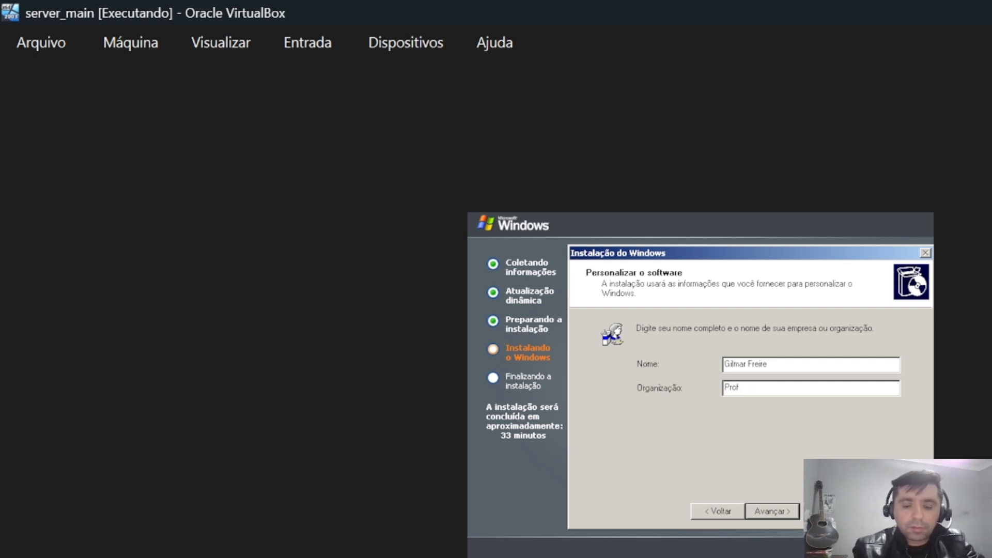
text(_Gilma)
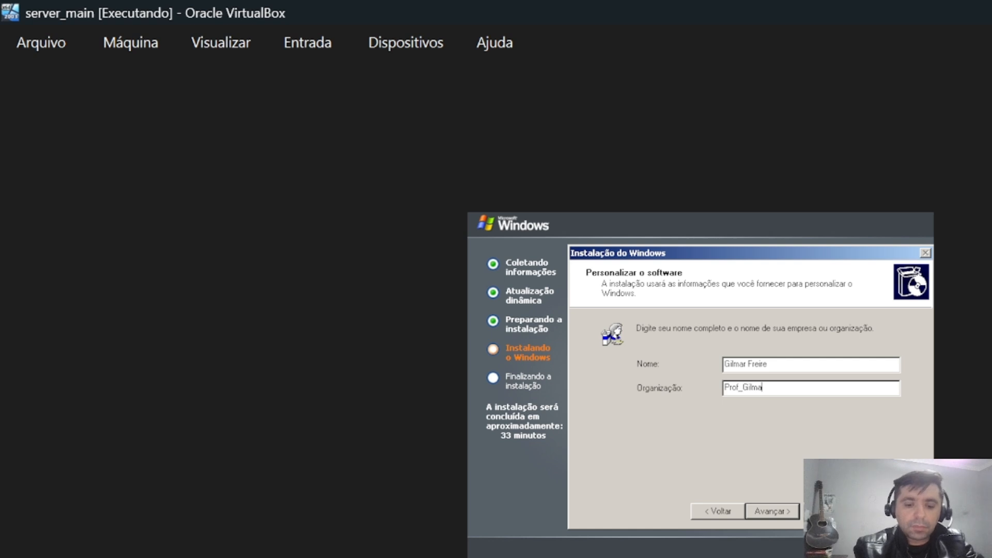
text(r_freire)
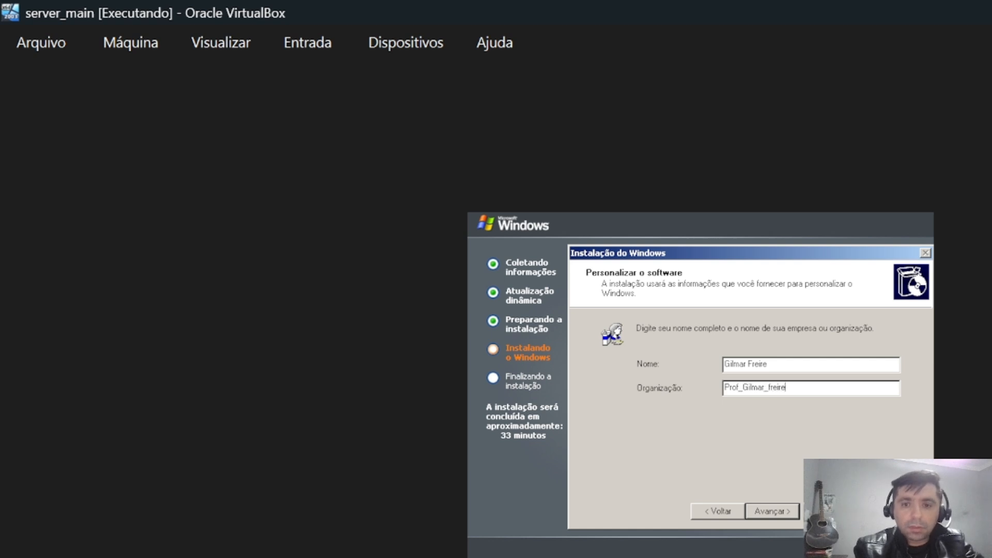
key(BackSpace)
key(BackSpace)
key(BackSpace)
key(BackSpace)
key(BackSpace)
key(BackSpace)
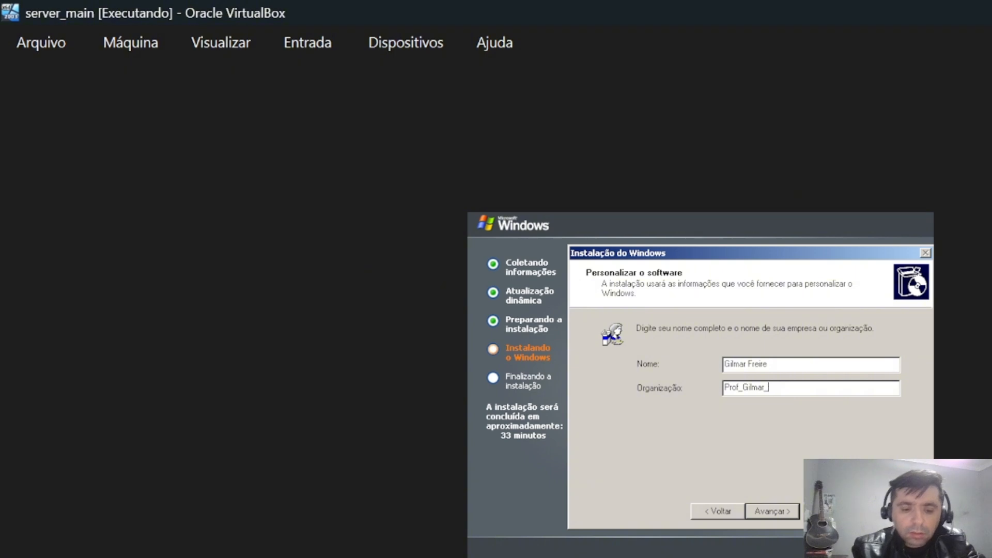
text(Freire)
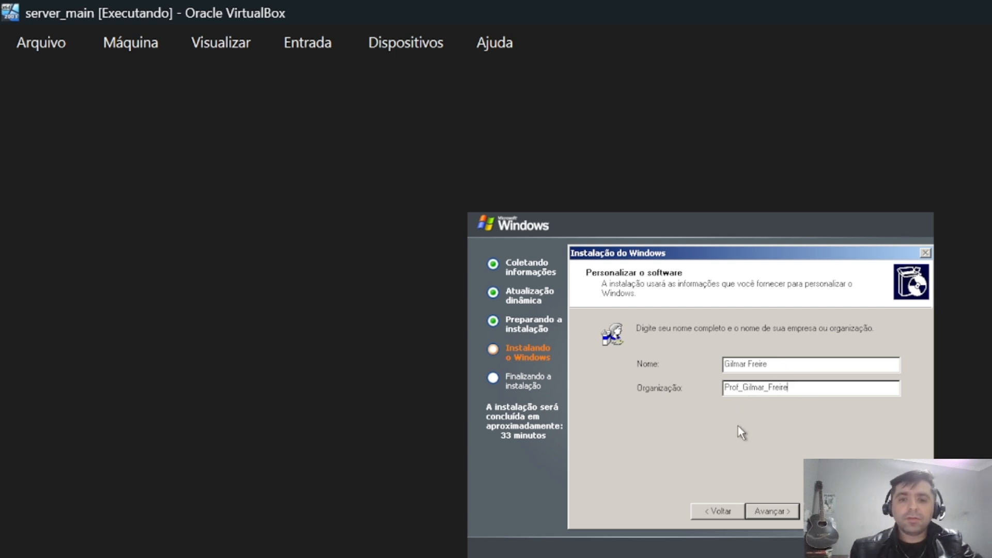
click(774, 510)
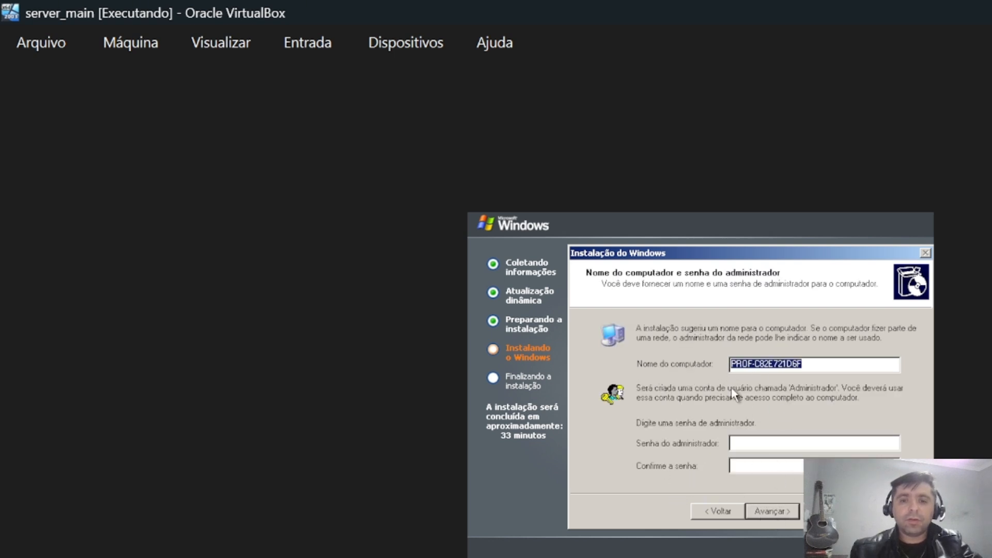
click(777, 514)
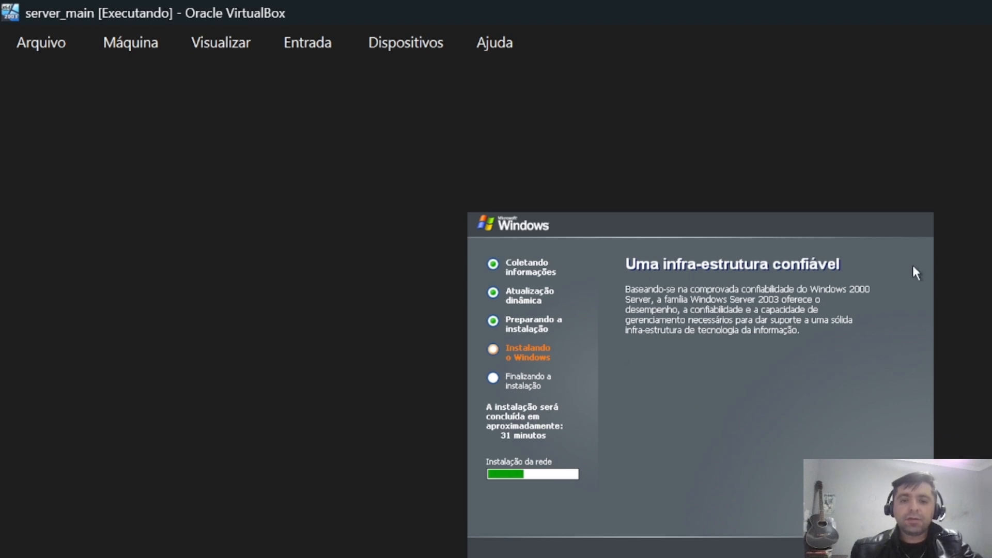
- Restore the running server_main window and move it aside, then begin a new virtual machine named W7-User1
key(super+Down)
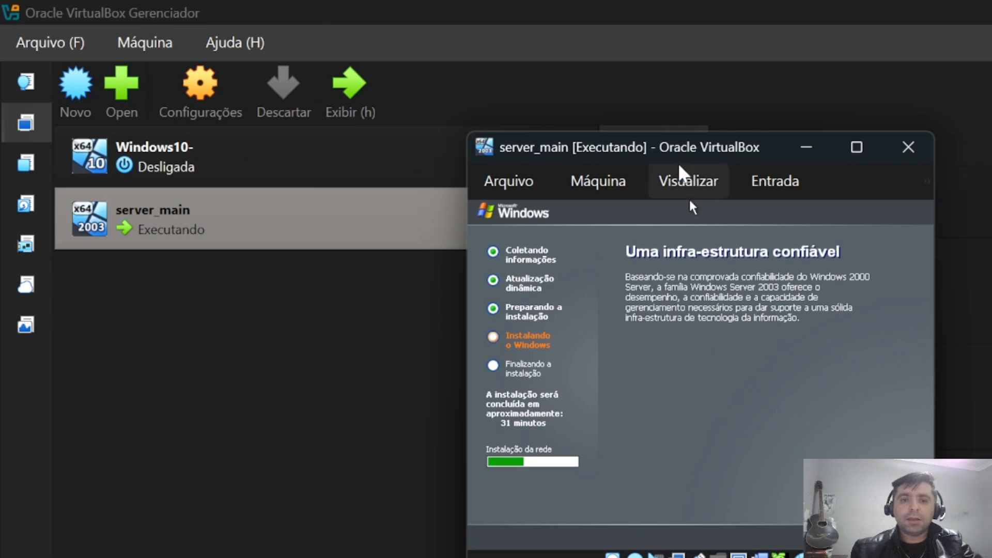
drag(715, 145, 991, 148)
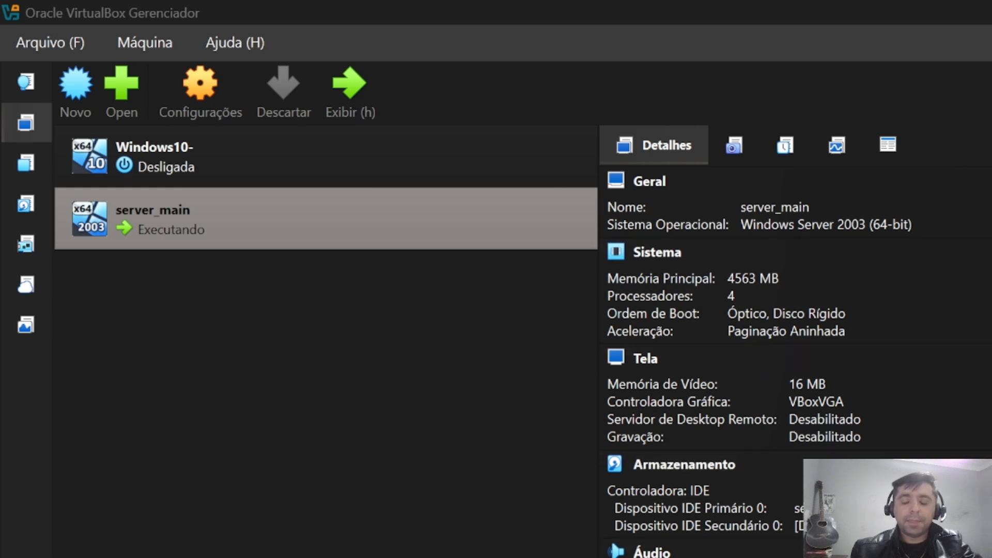
click(76, 87)
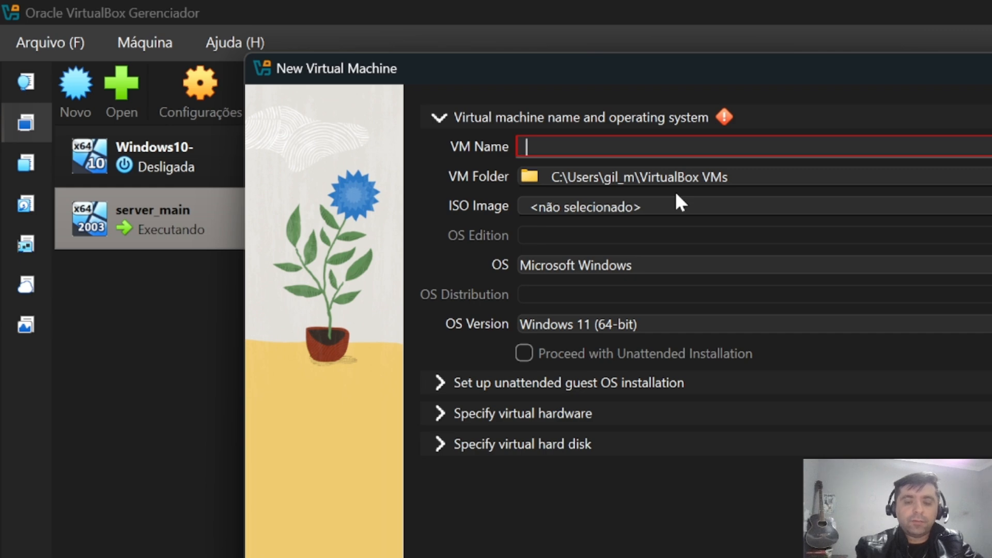
text(U)
key(BackSpace)
text(W)
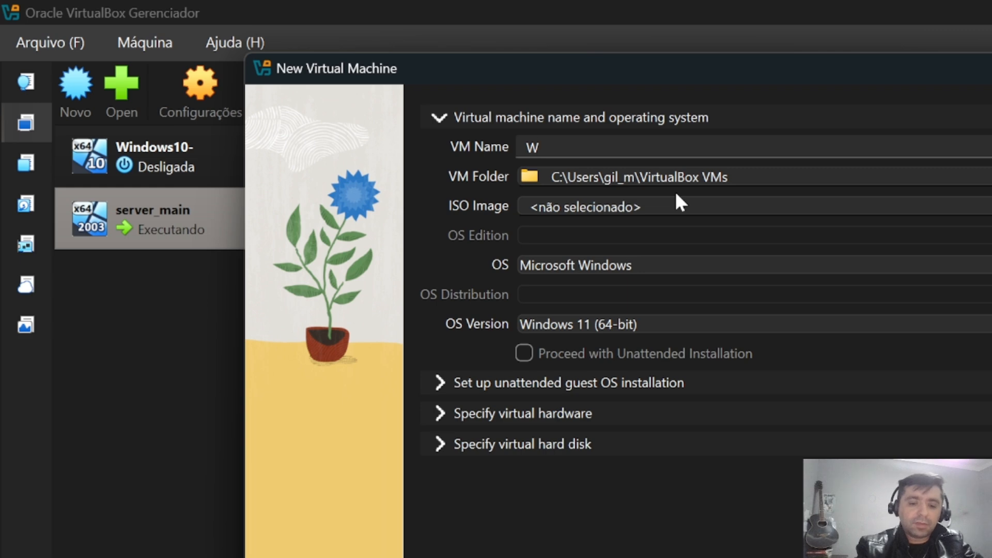
text(7)
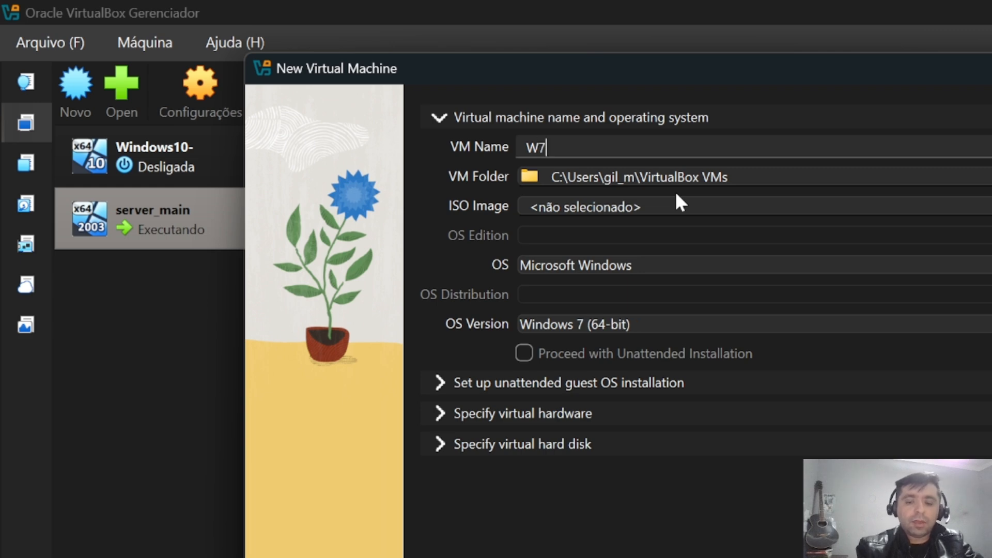
text(-User)
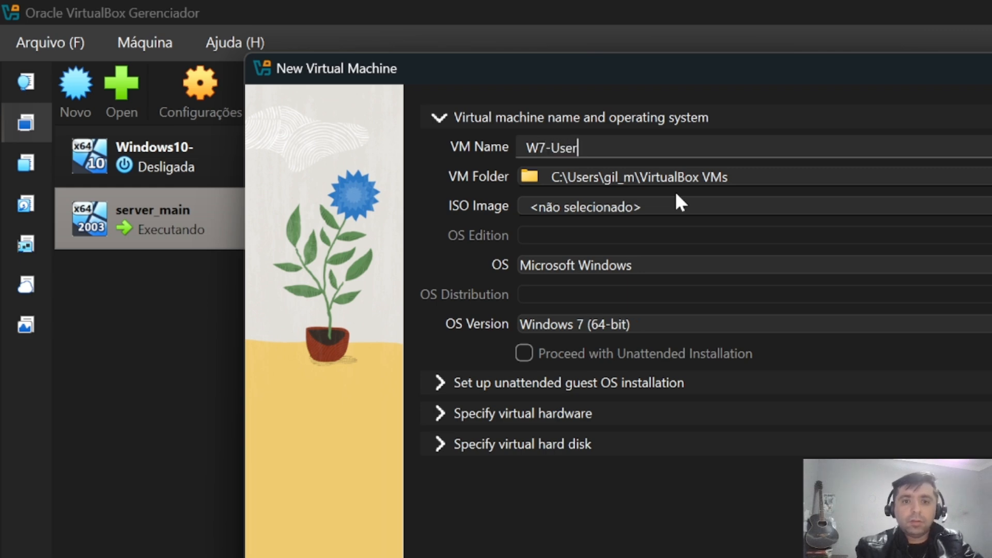
text(1)
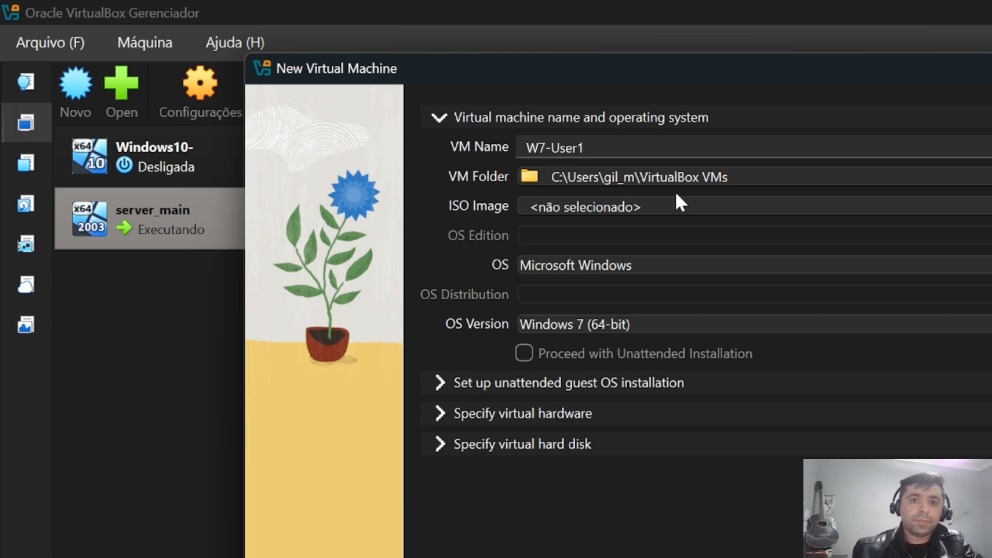
- Choose Windows 7 (MSDN).iso from the ISO'S folder as the W7-User1 installation image and turn off unattended installation
click(746, 212)
click(991, 207)
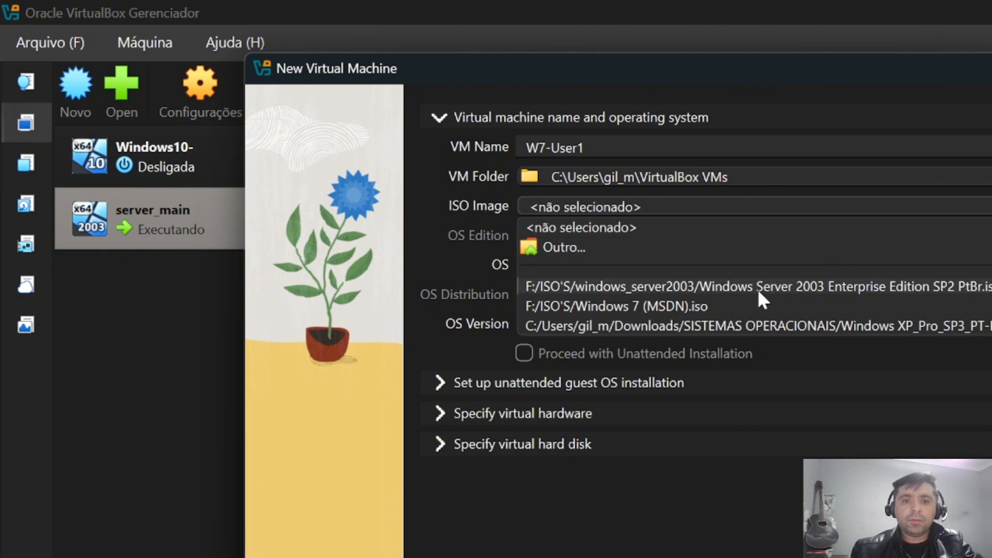
click(608, 244)
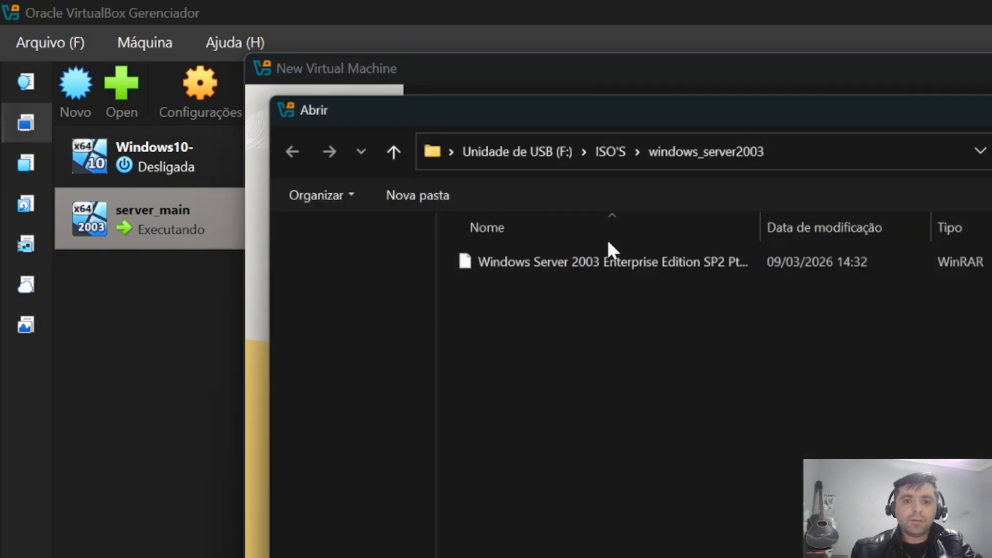
click(382, 146)
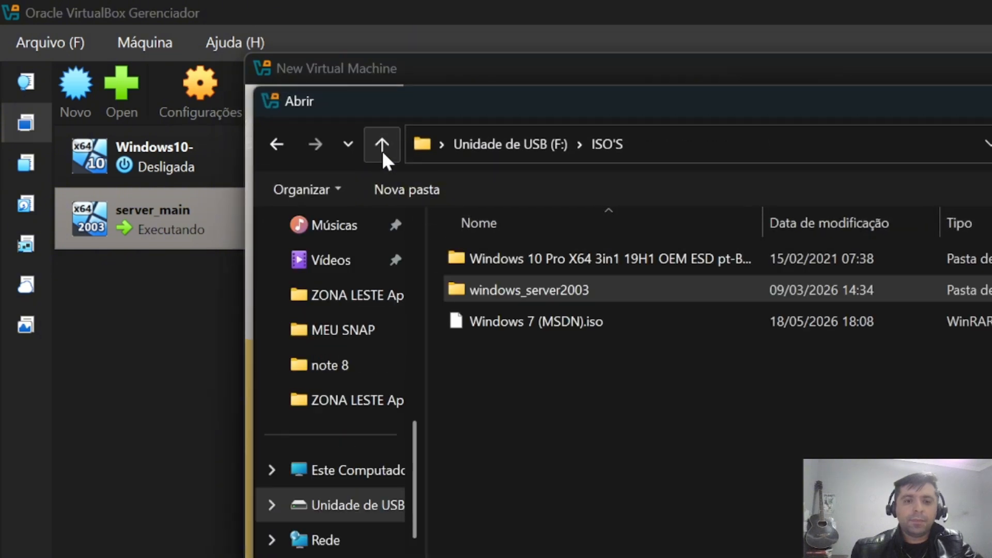
click(382, 145)
double_click(515, 261)
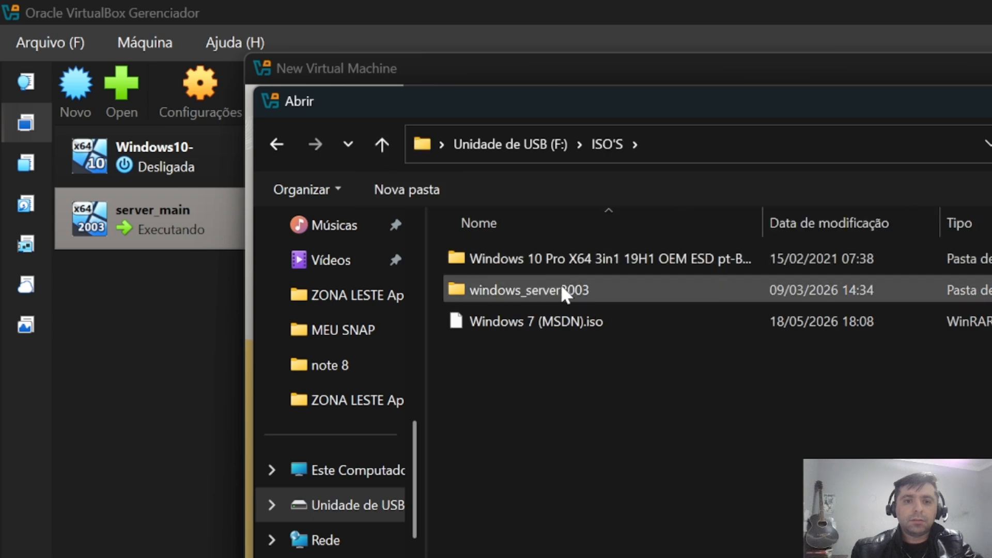
click(579, 315)
double_click(579, 315)
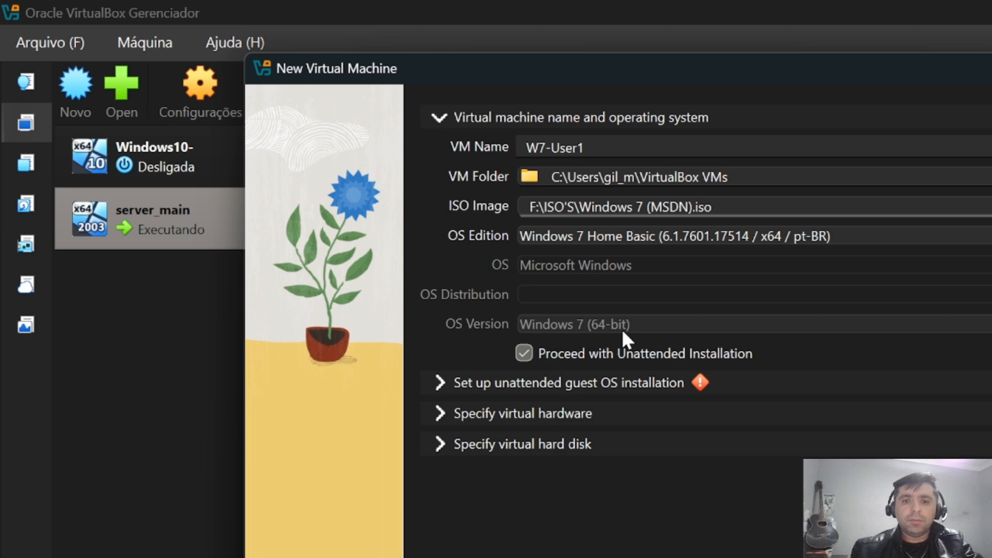
click(525, 354)
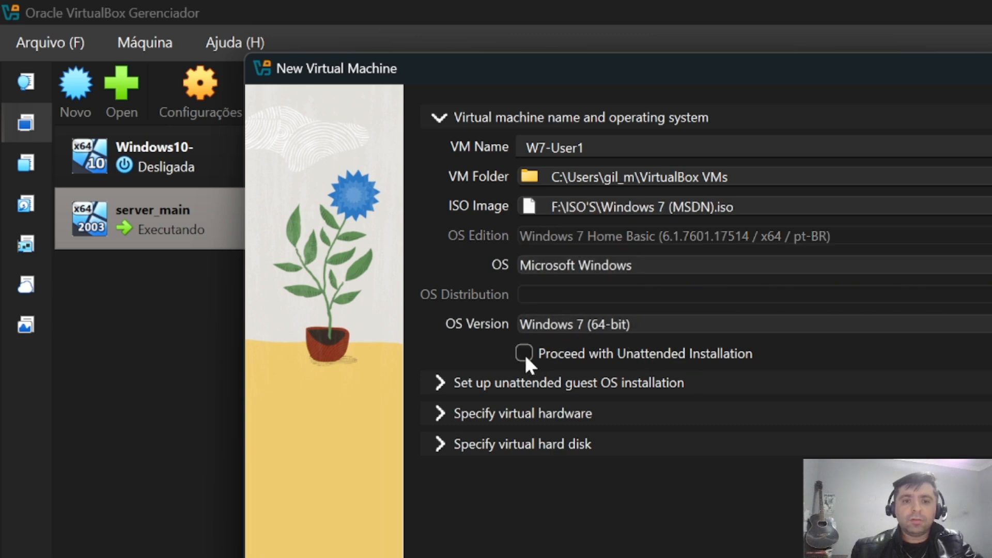
- Adjust the base memory in the virtual hardware settings of W7-User1 and set the number of CPUs to 2
click(441, 413)
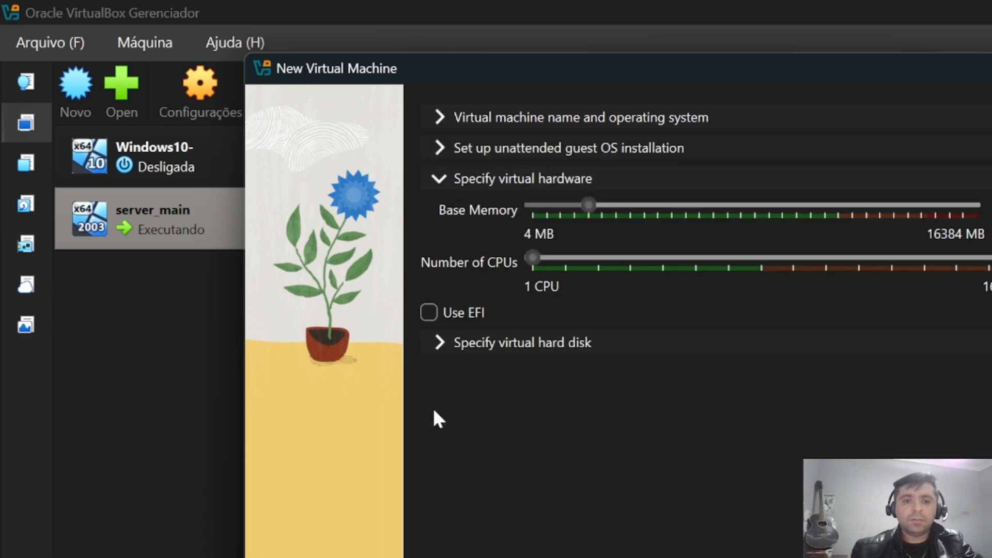
click(629, 204)
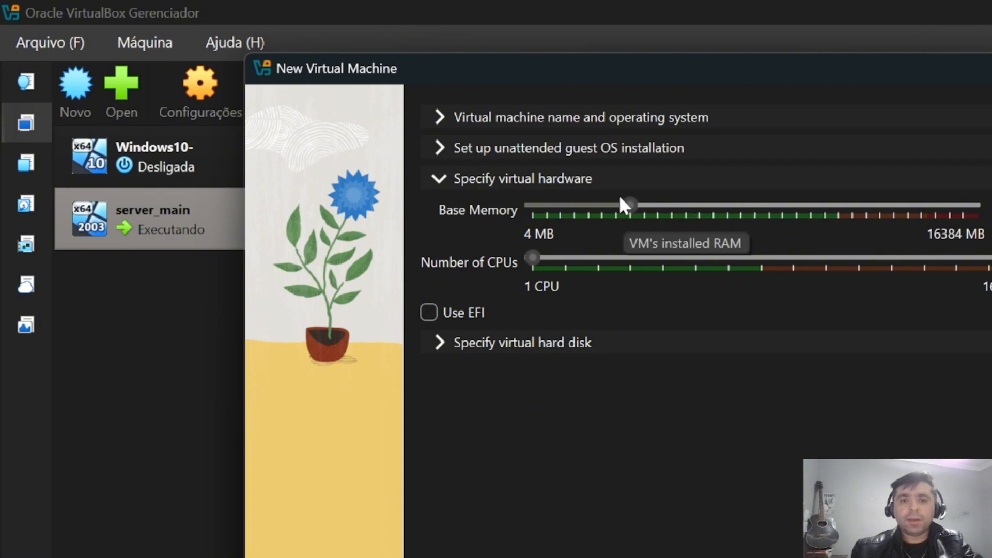
click(612, 204)
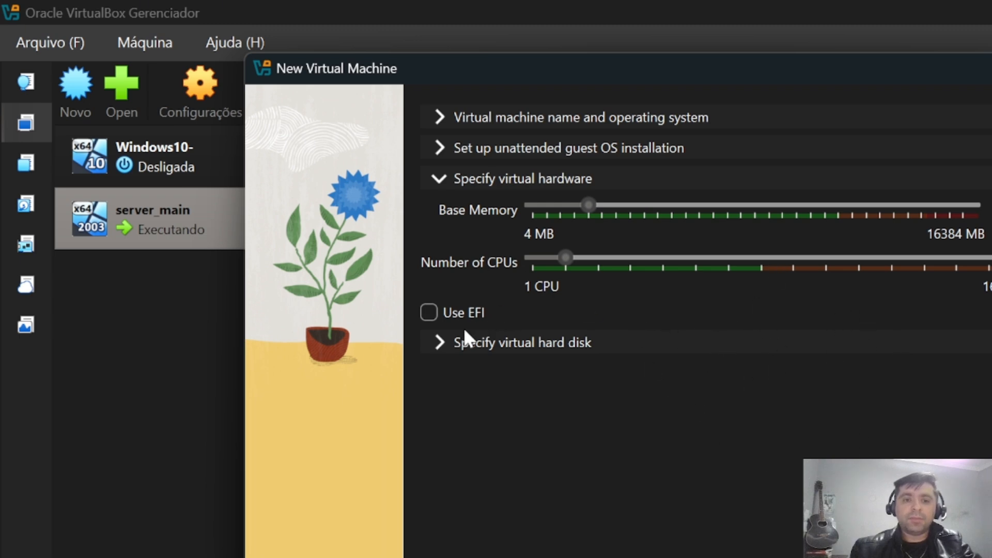
- Set the new virtual hard disk size to 15 GB and finish creating the W7-User1 machine
click(438, 346)
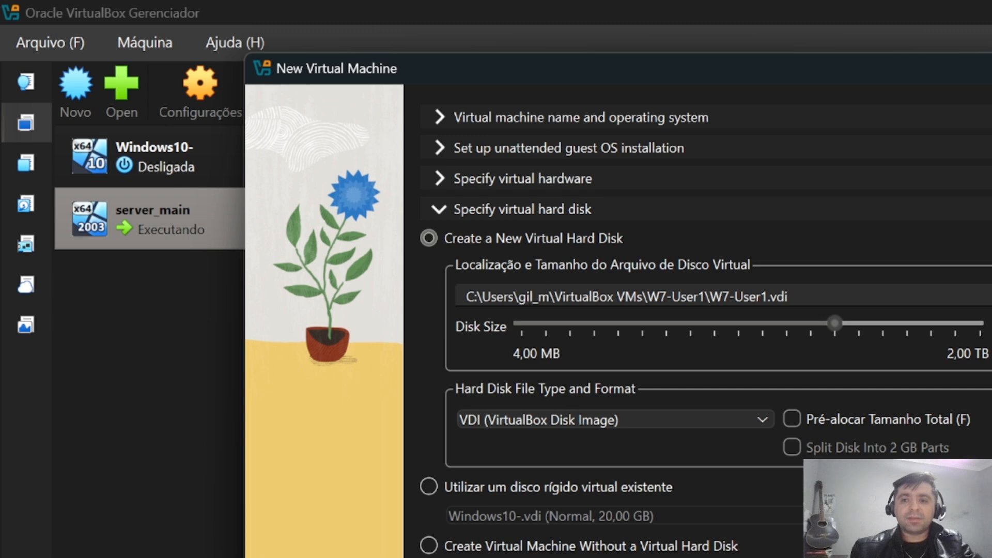
key(BackSpace)
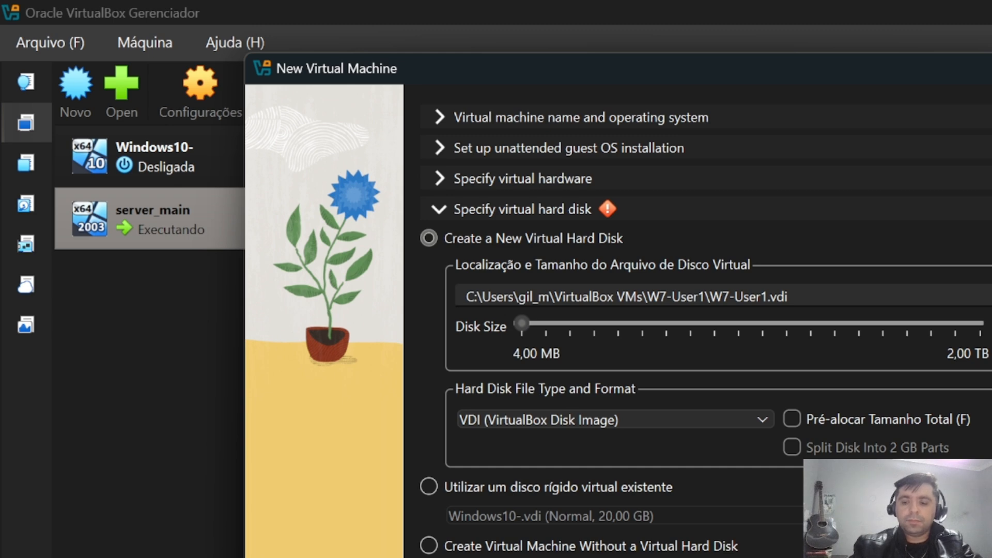
text(15)
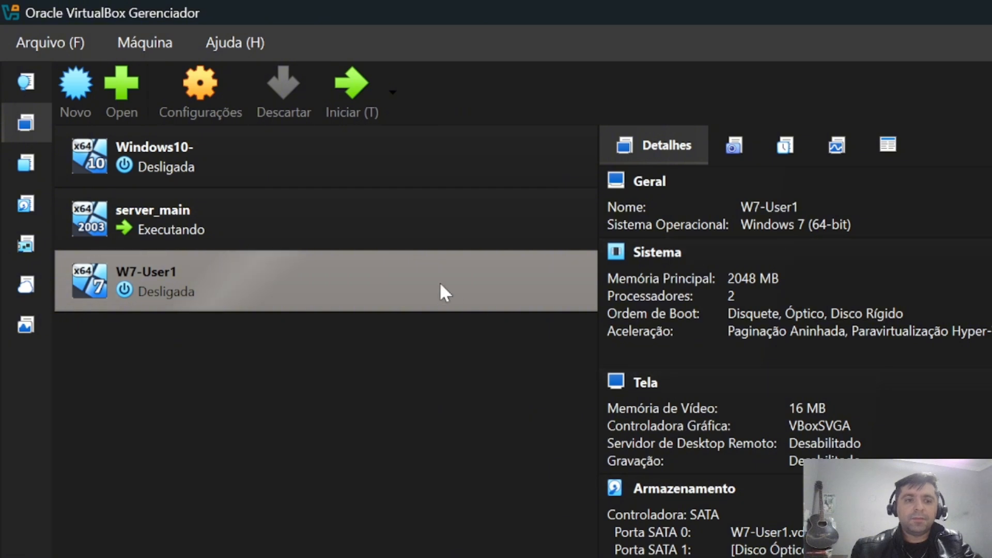
- Remove the floppy disk (Disquete) from the boot device order in the W7-User1 settings
click(203, 103)
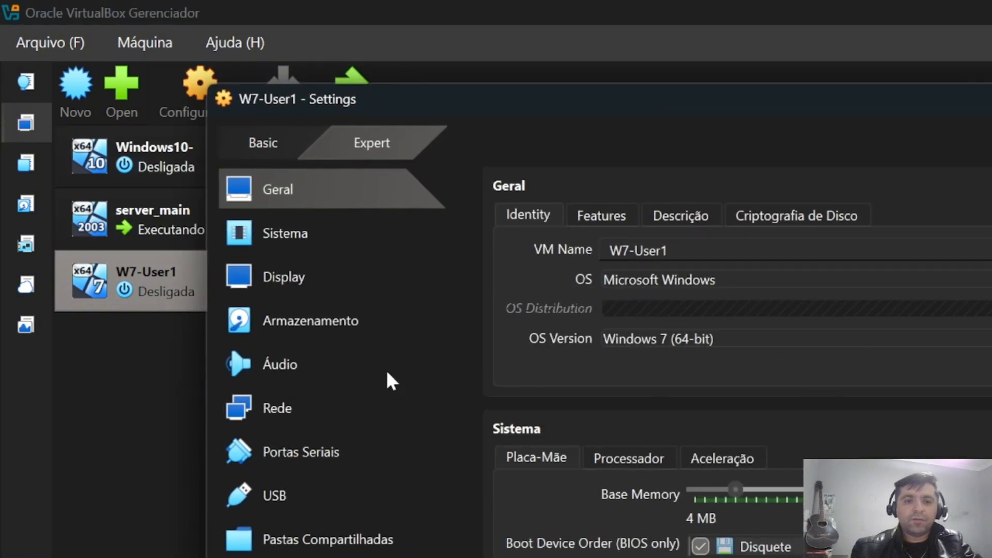
click(699, 548)
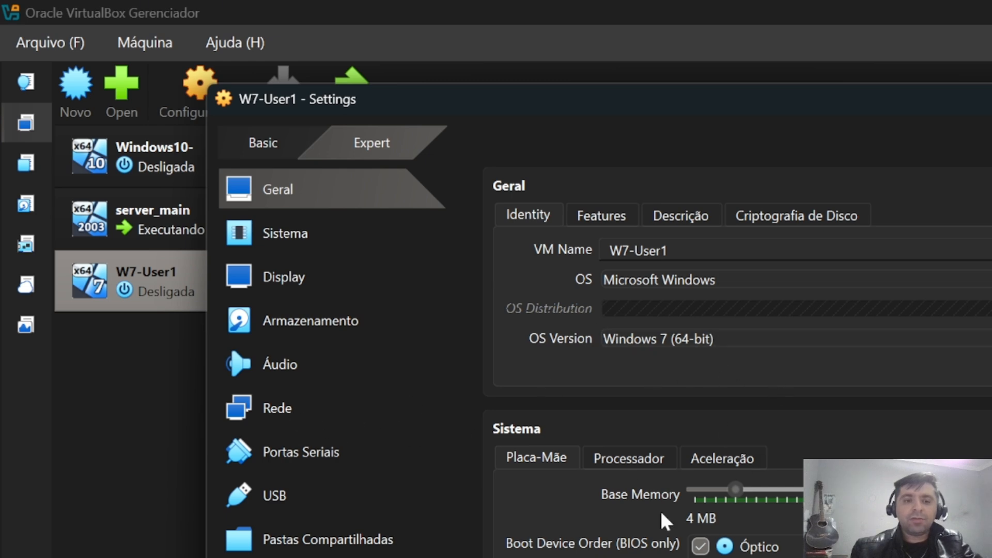
key(Escape)
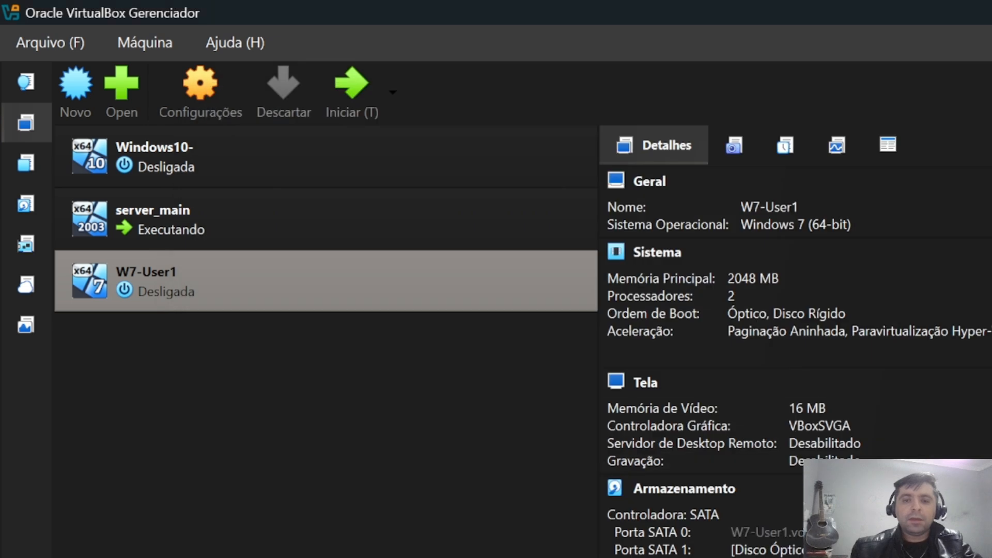
- Start W7-User1 in a maximized window and begin the Windows 7 setup with the Português (Brasil - ABNT2) keyboard layout
click(347, 96)
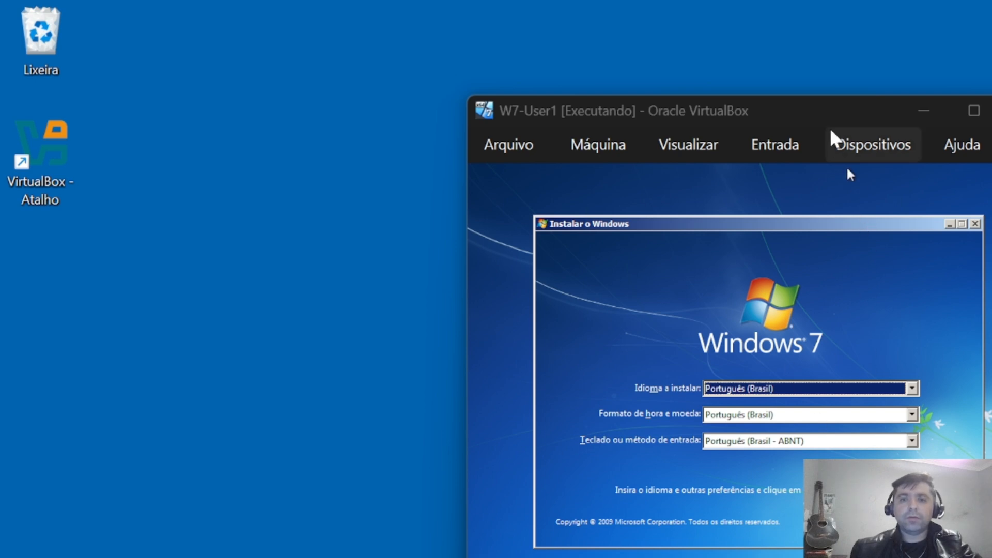
click(974, 110)
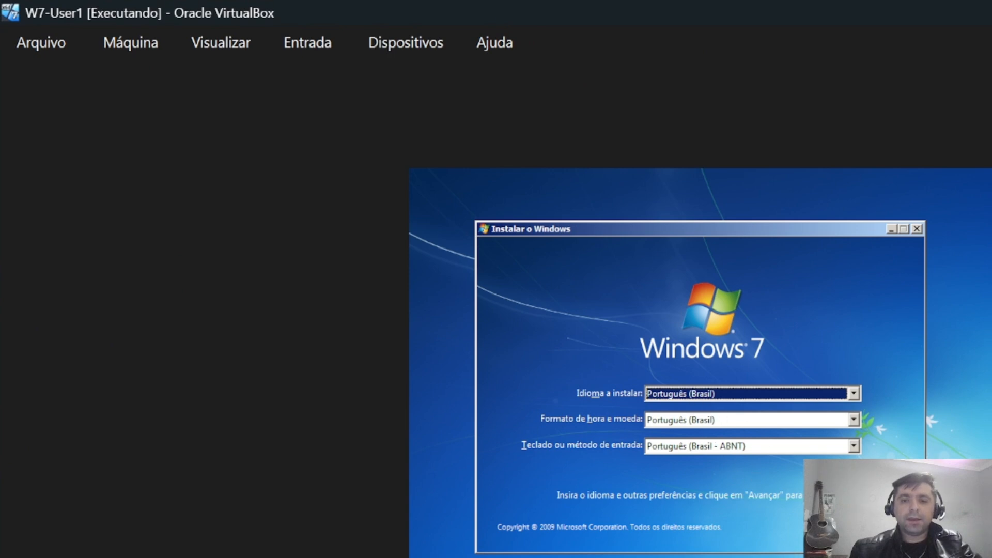
click(853, 446)
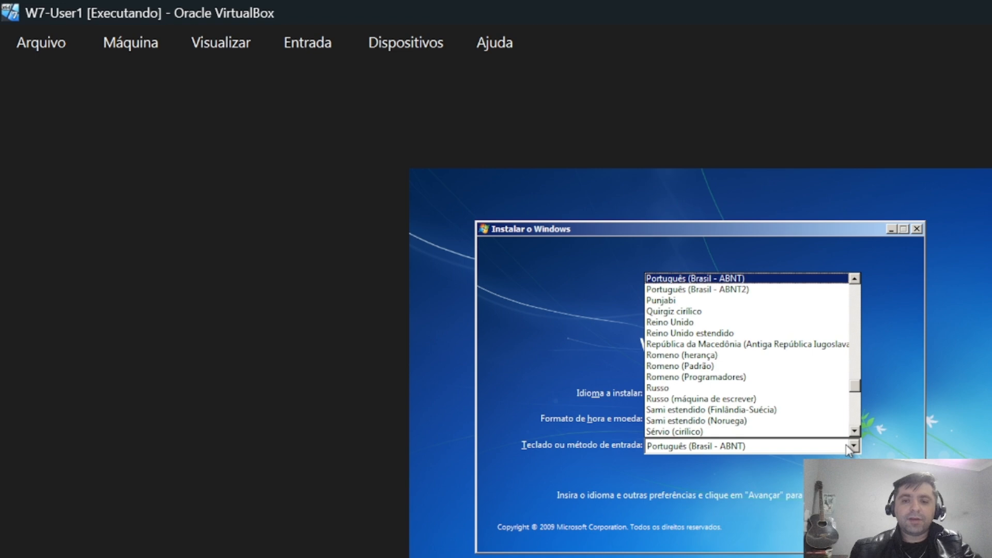
click(714, 290)
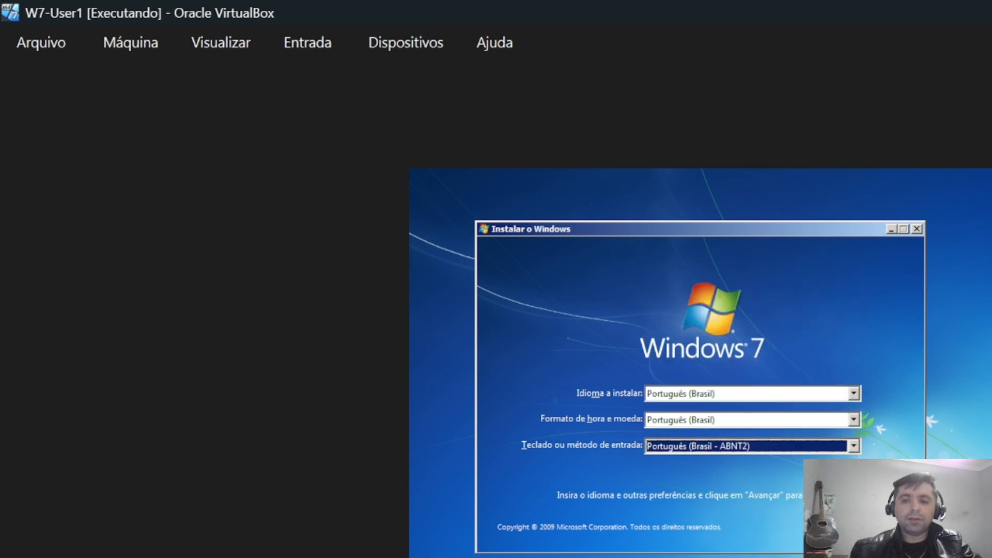
click(886, 526)
click(698, 387)
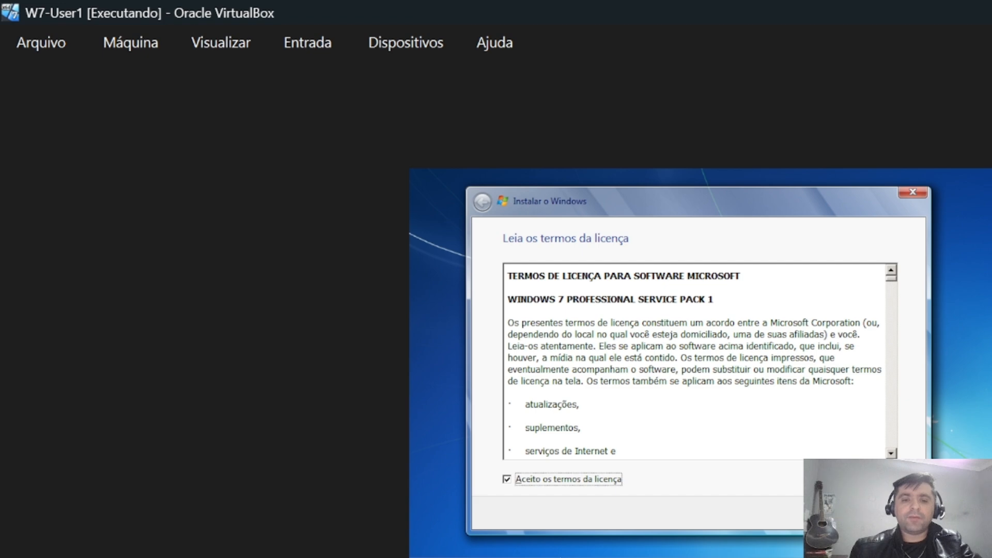
- Continue past the accepted licence terms and start a custom (Personalizada) installation on the unallocated space of Disco 0
click(890, 513)
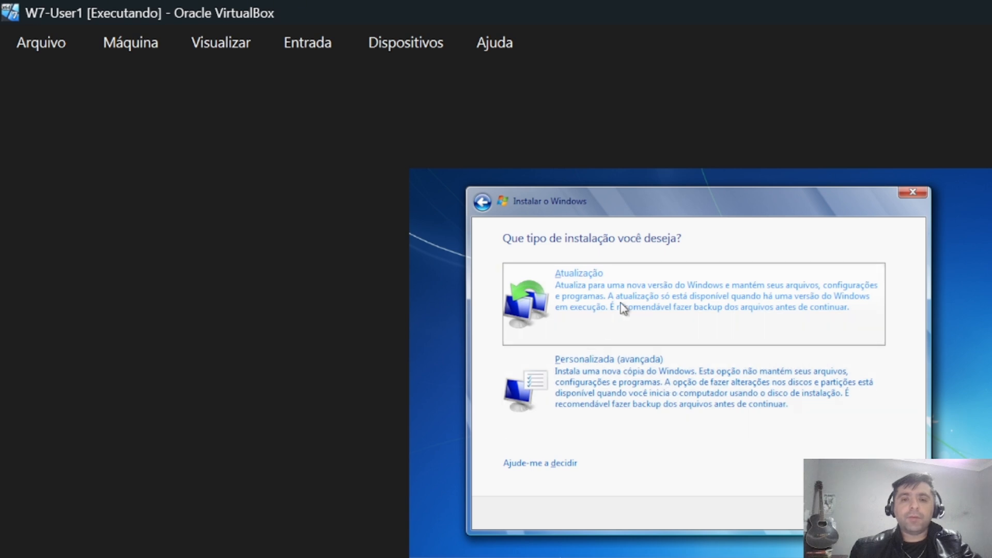
click(690, 402)
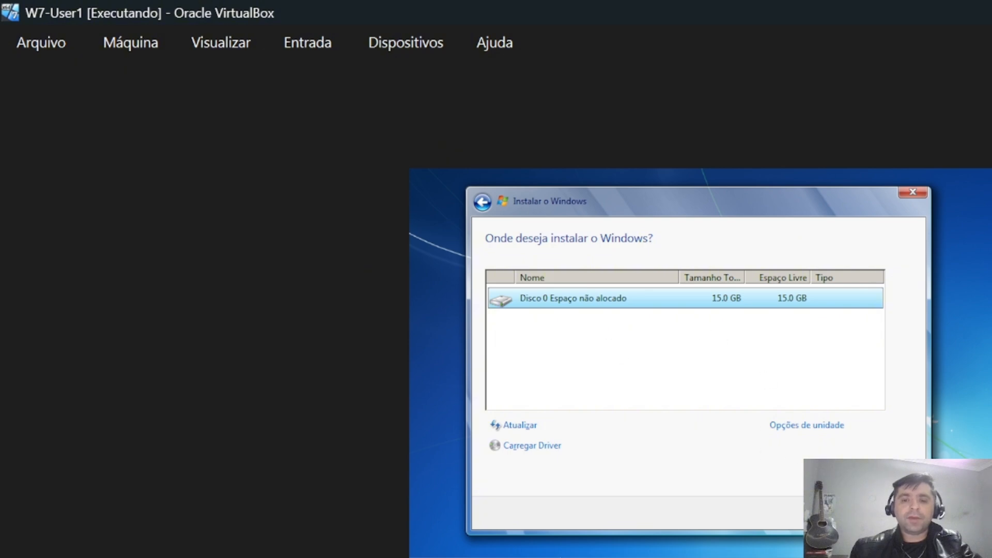
click(891, 513)
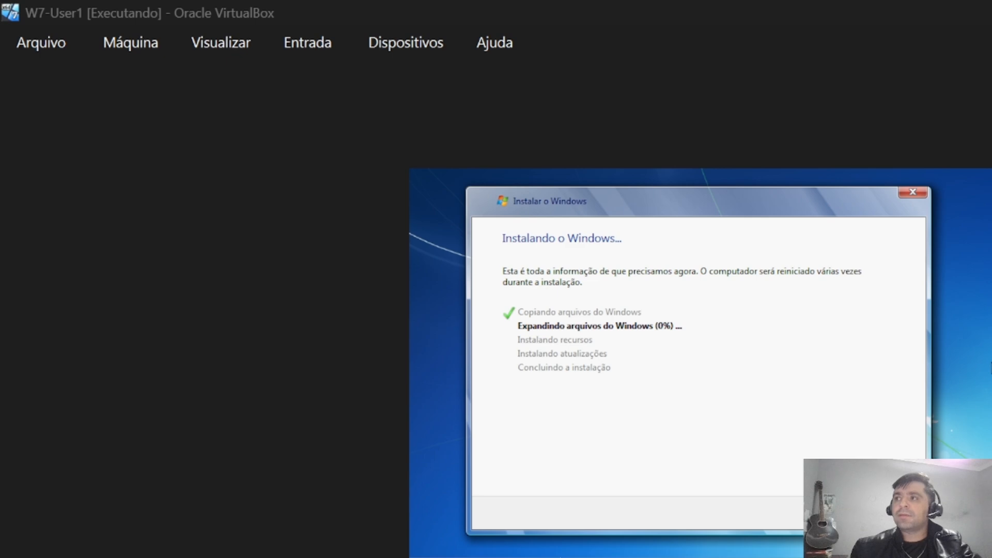
- Restore the W7-User1 window to normal size and arrange it side by side with the server_main window
drag(991, 279, 289, 179)
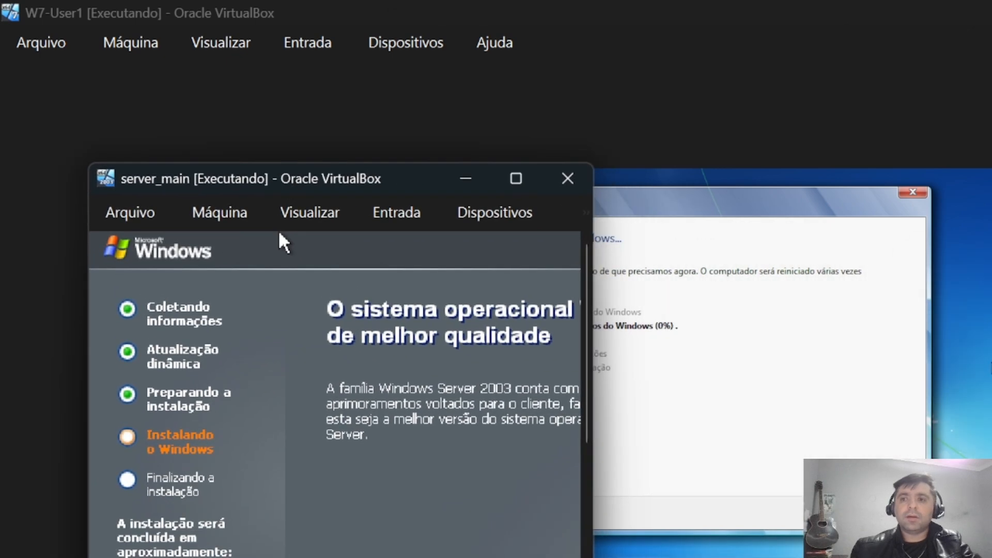
click(991, 13)
drag(756, 119, 991, 139)
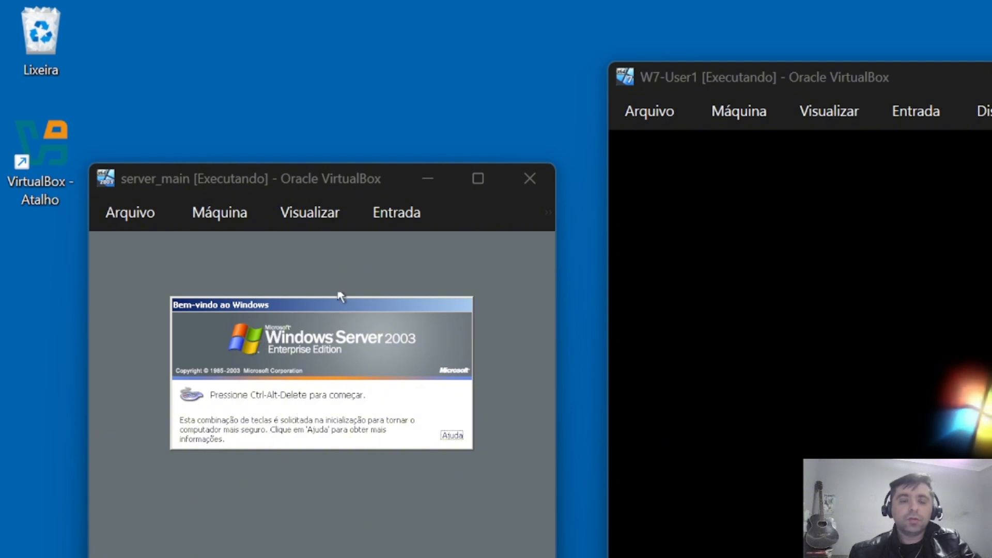
- Maximize server_main, send Ctrl-Alt-Del to the guest and log on as Administrador with a blank password
click(342, 185)
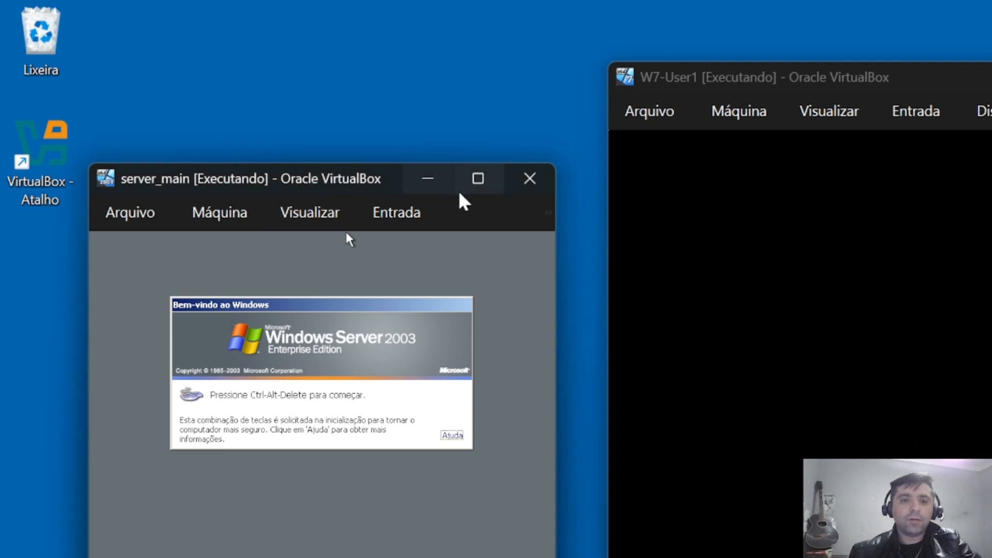
mouse_move(475, 192)
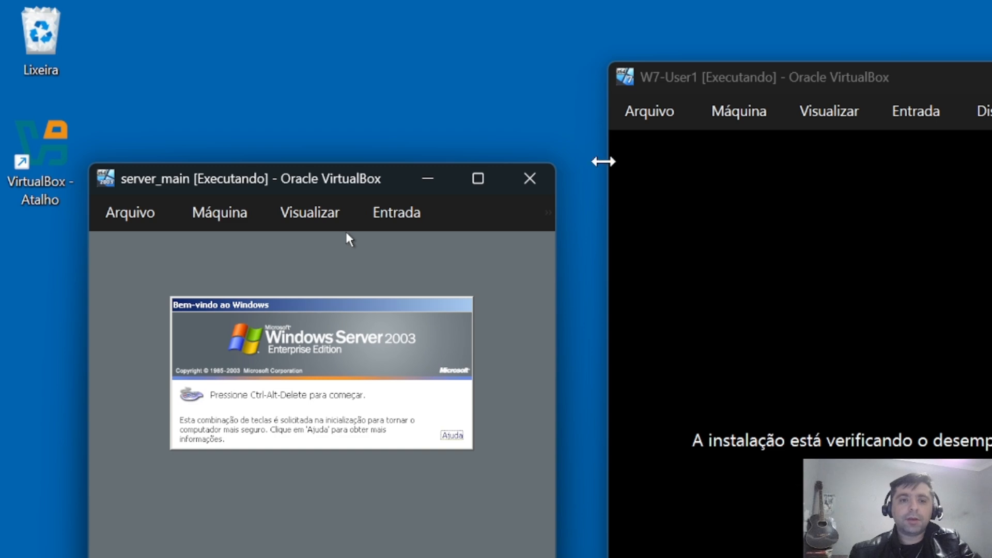
click(490, 178)
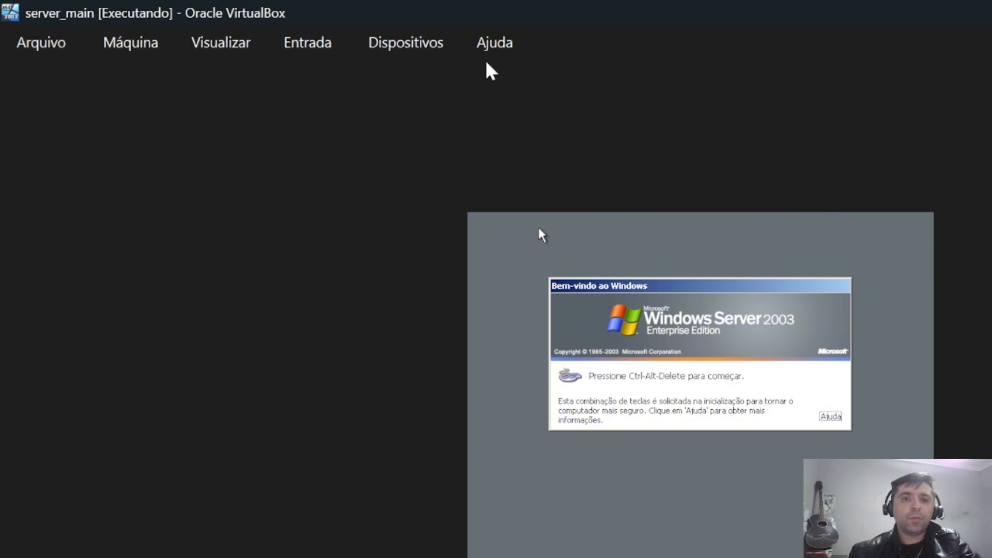
click(305, 44)
mouse_move(321, 76)
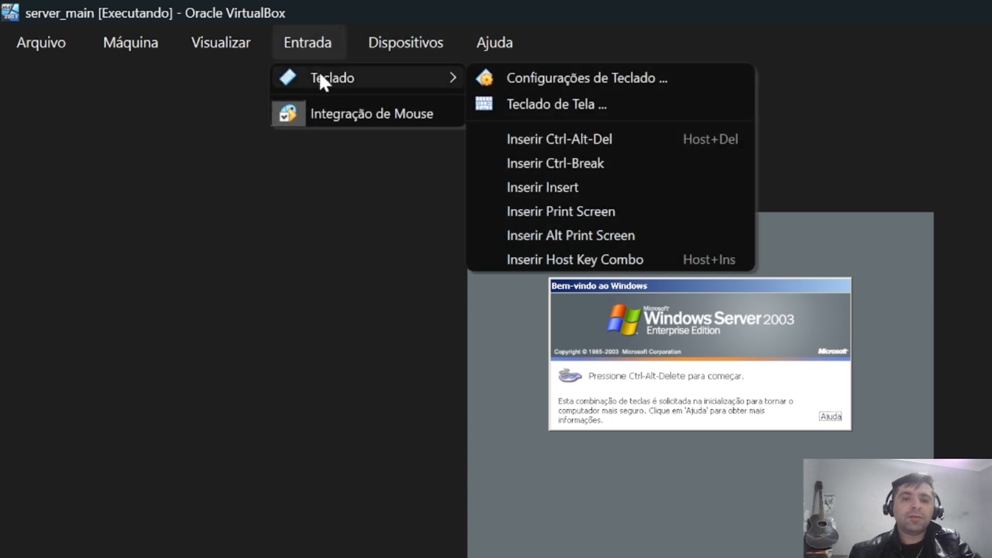
click(569, 142)
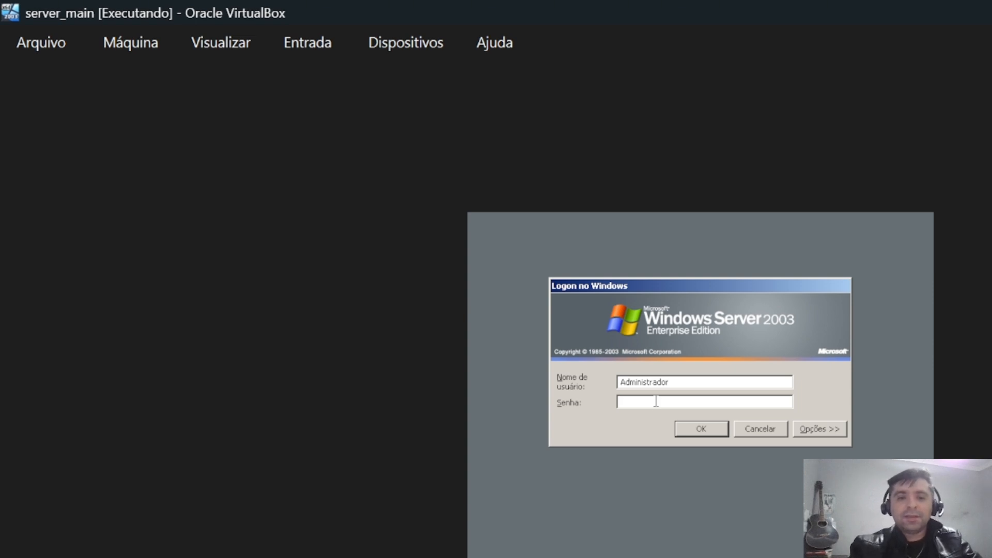
click(716, 433)
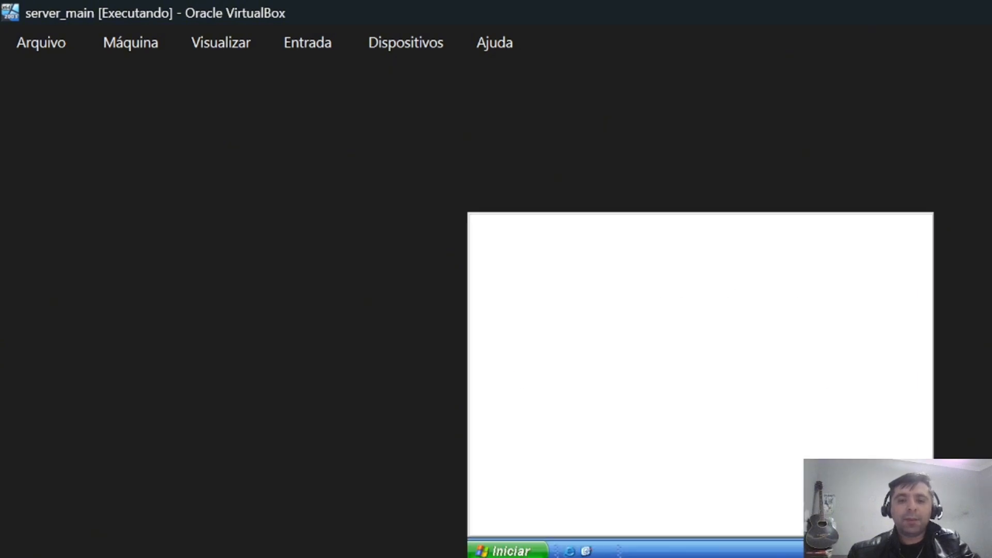
- Insert the Guest Additions CD image into the server_main virtual machine
click(709, 421)
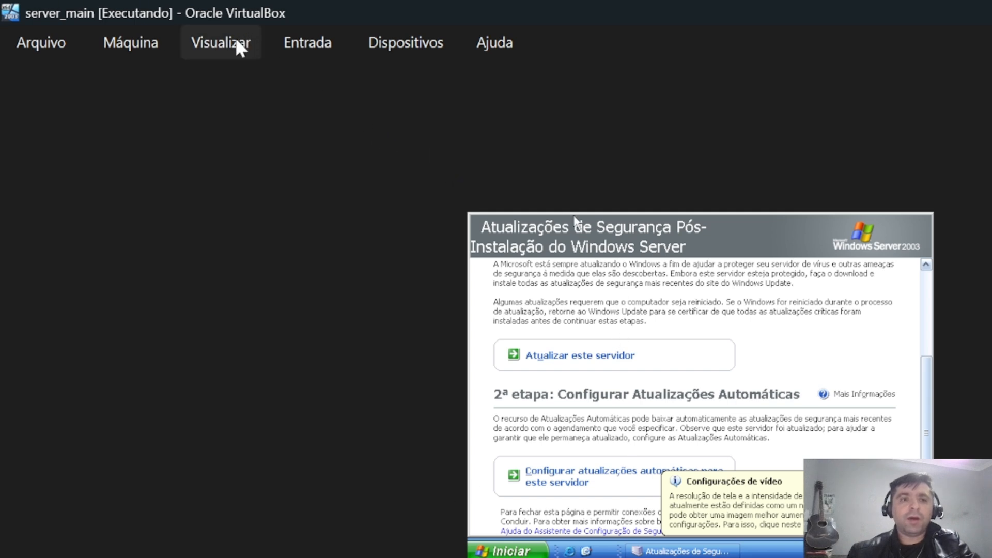
click(379, 43)
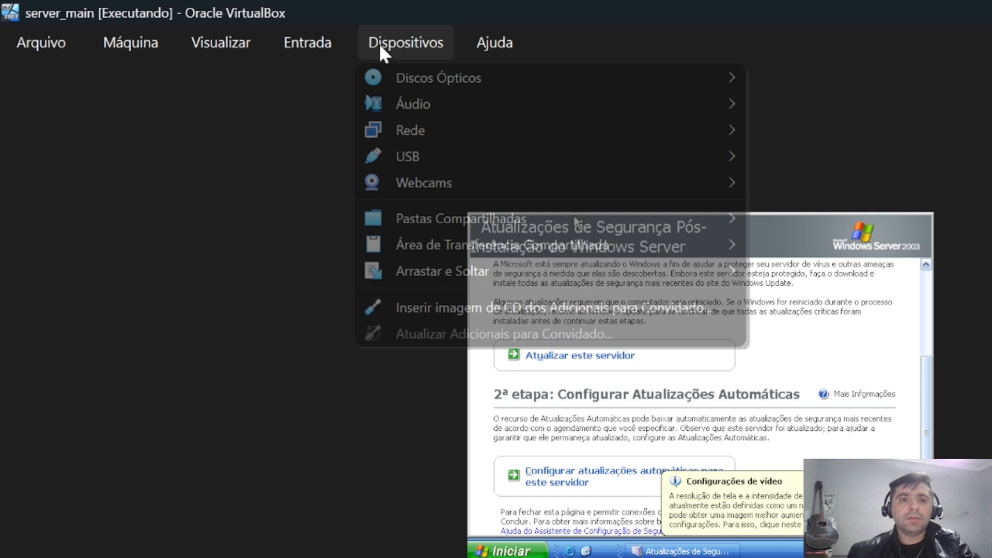
click(476, 307)
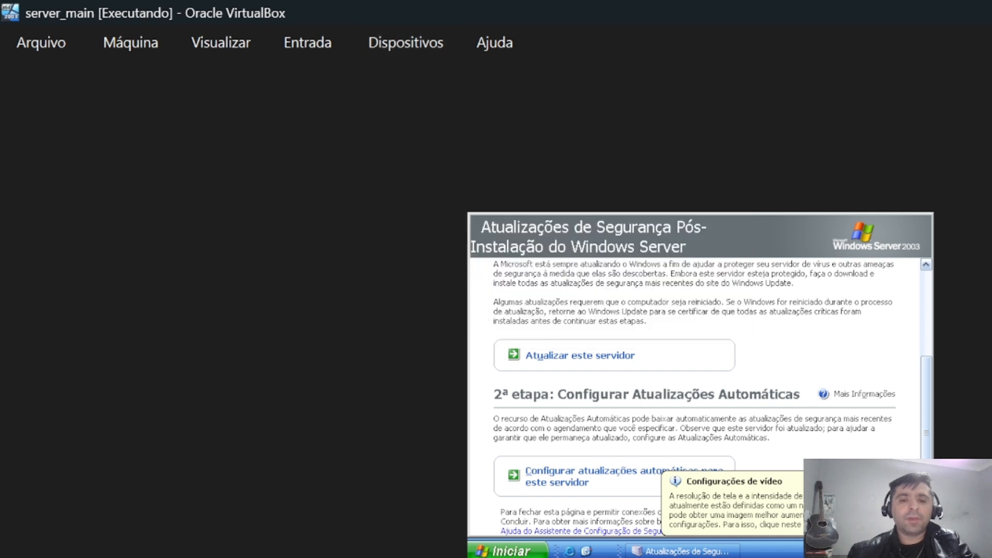
- Open Meu computador in the guest and explore the contents of CD drive D:
click(514, 552)
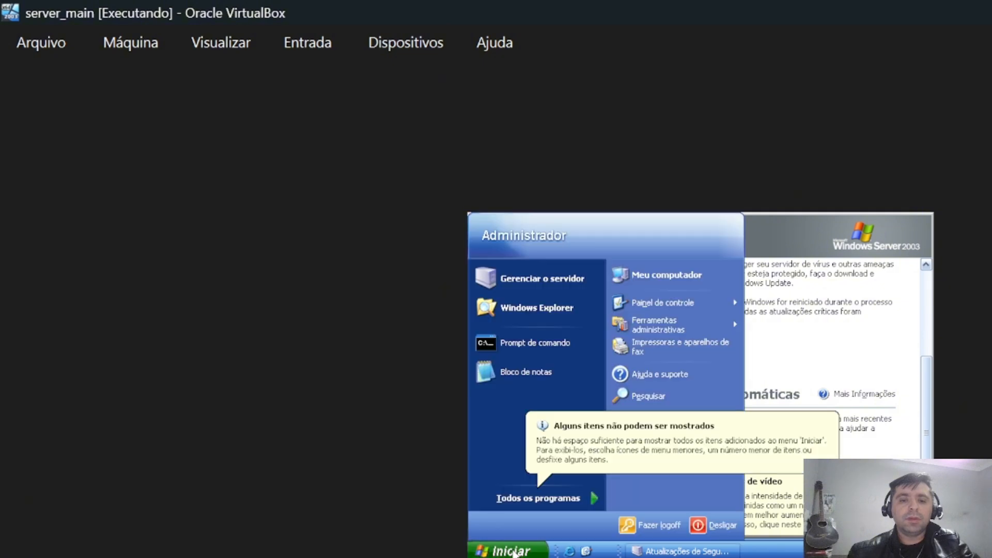
click(664, 272)
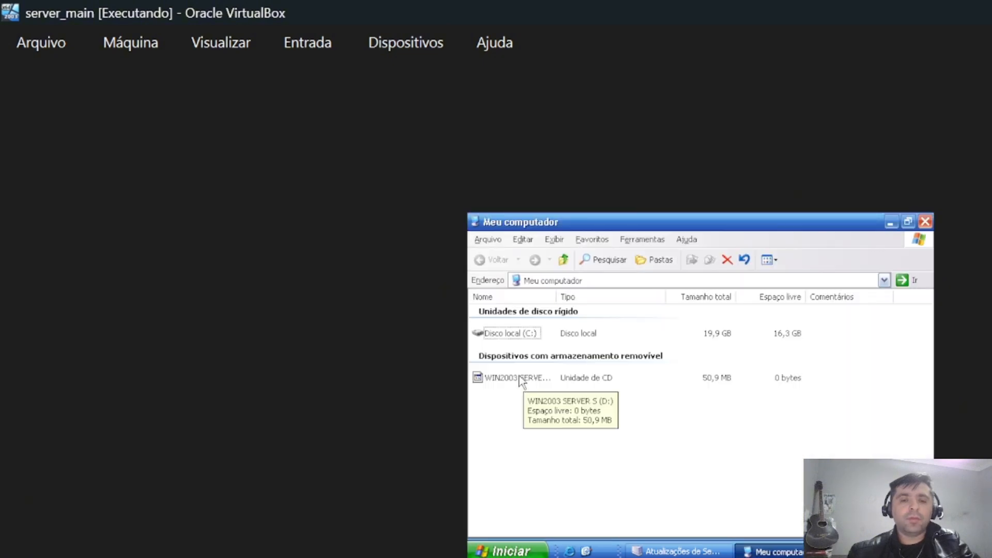
right_click(496, 382)
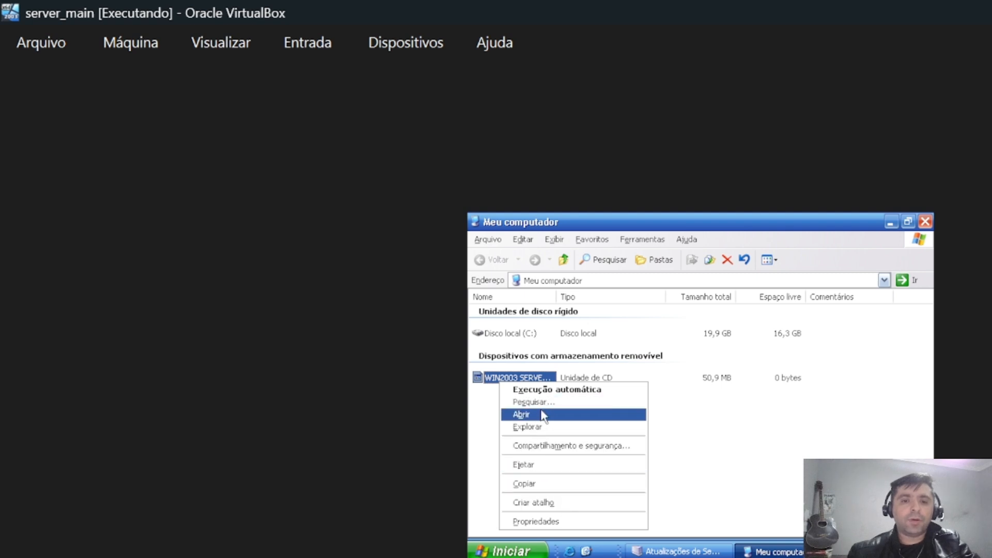
click(545, 427)
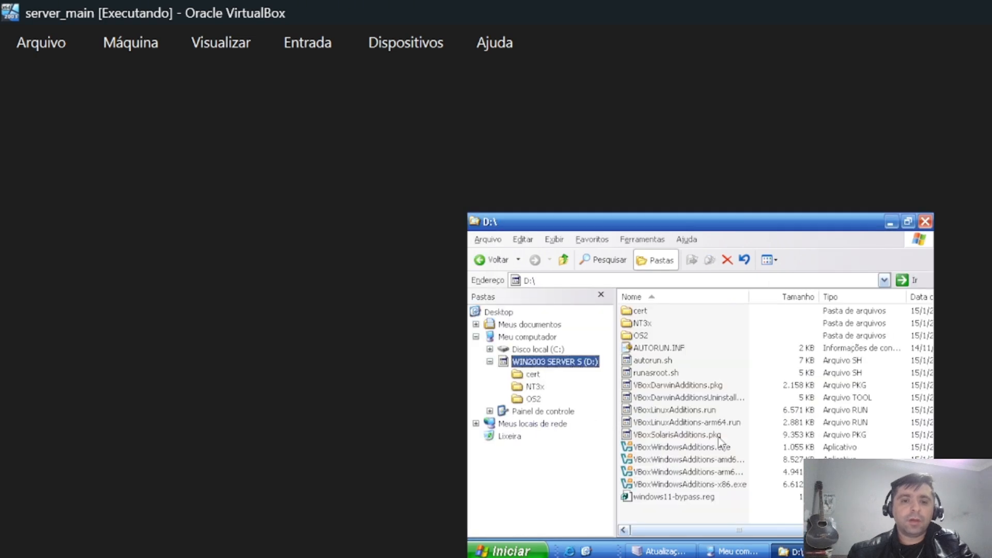
- Run VBoxWindowsAdditions.exe, install Guest Additions 7.2.6 with the default folder and components, and finish with an immediate reboot
click(681, 449)
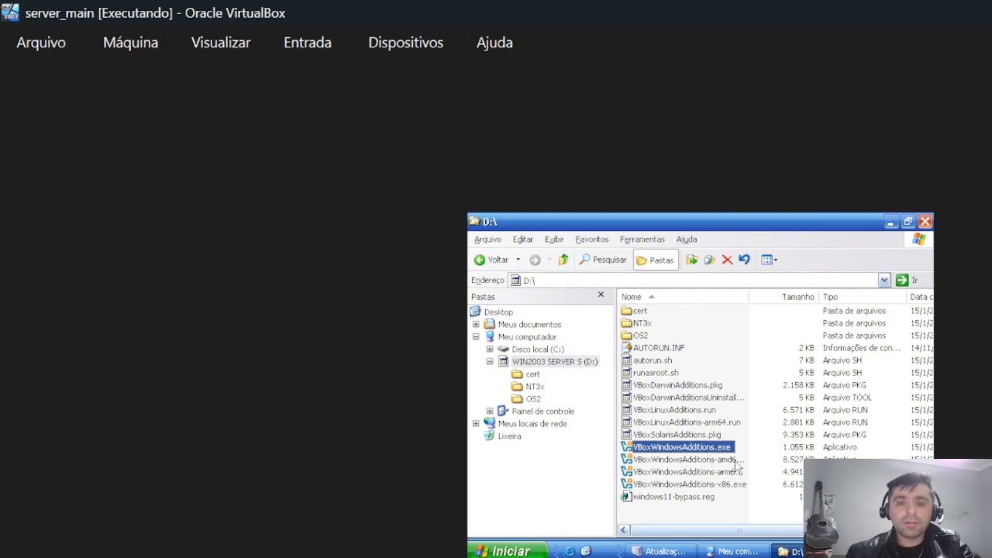
double_click(690, 451)
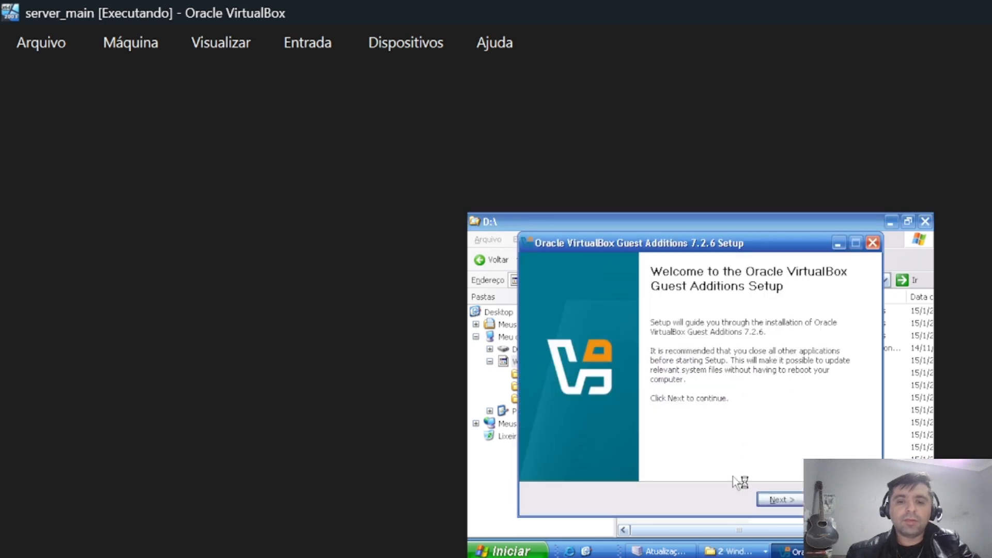
click(781, 500)
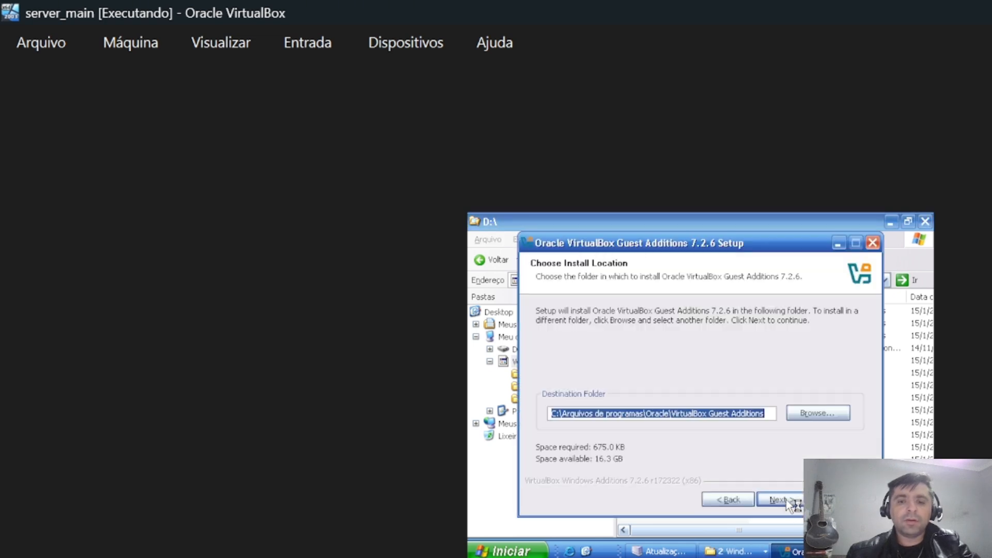
click(787, 500)
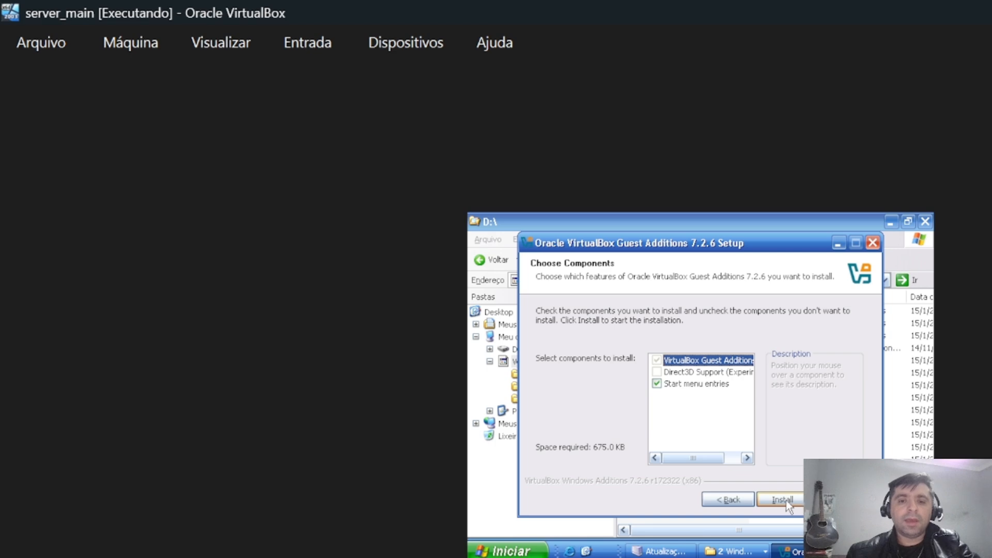
click(784, 501)
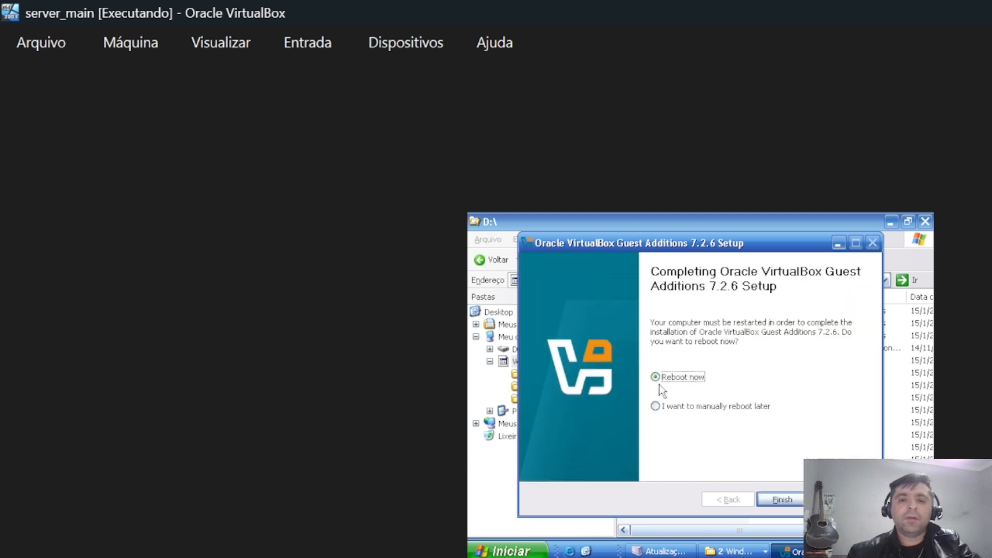
click(783, 499)
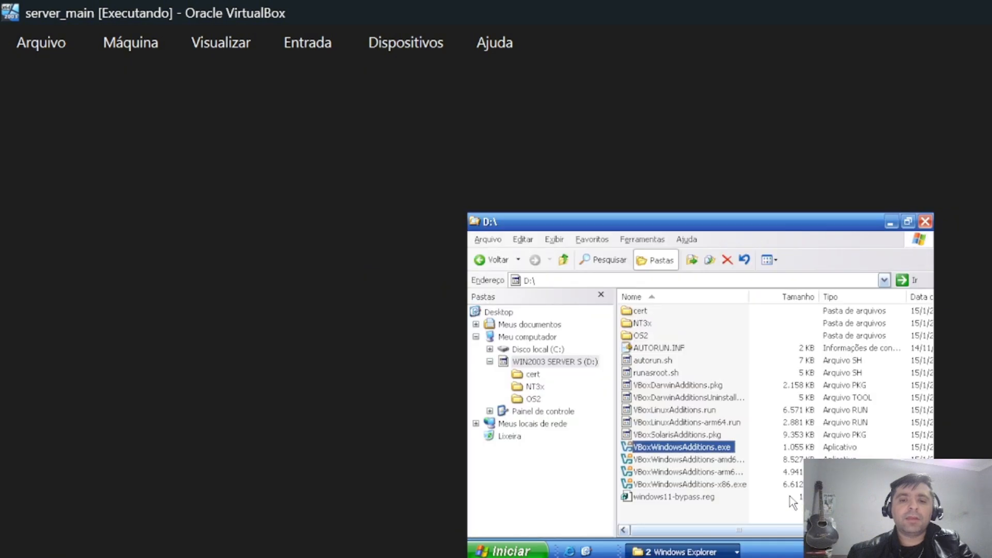
- Restore the server_main window from full size and set the Windows 7 user name on W7-User1 to Usuario
key(super+Down)
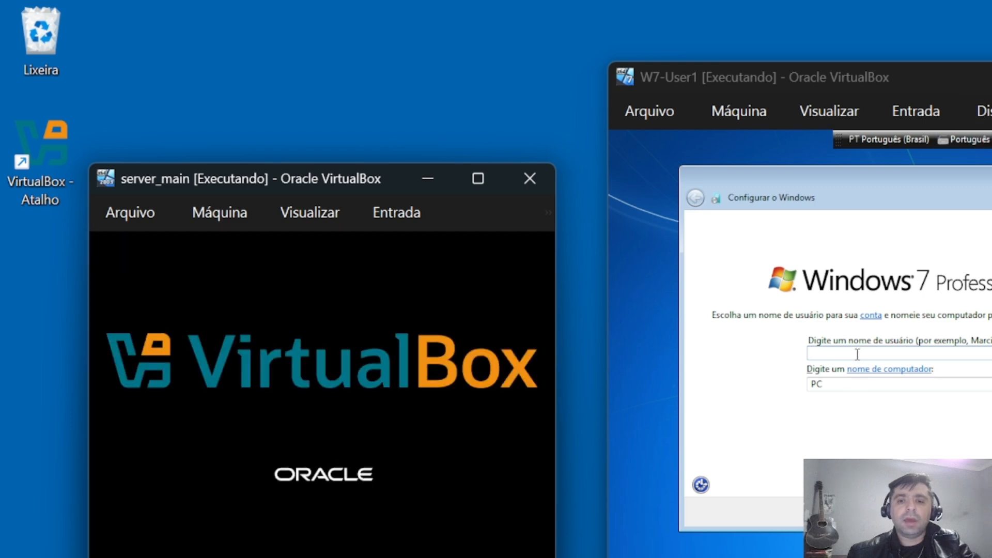
click(854, 352)
text(Usus)
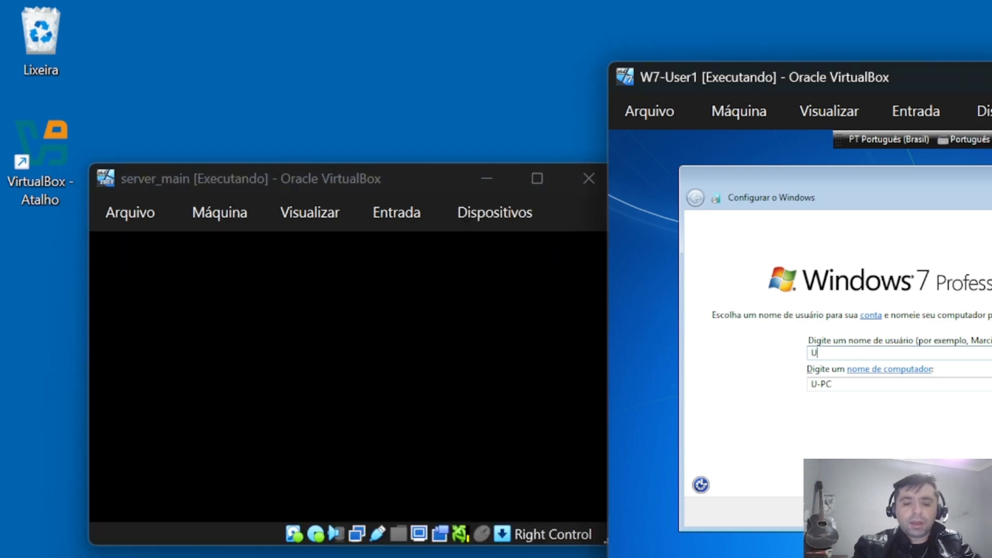
key(BackSpace)
key(BackSpace)
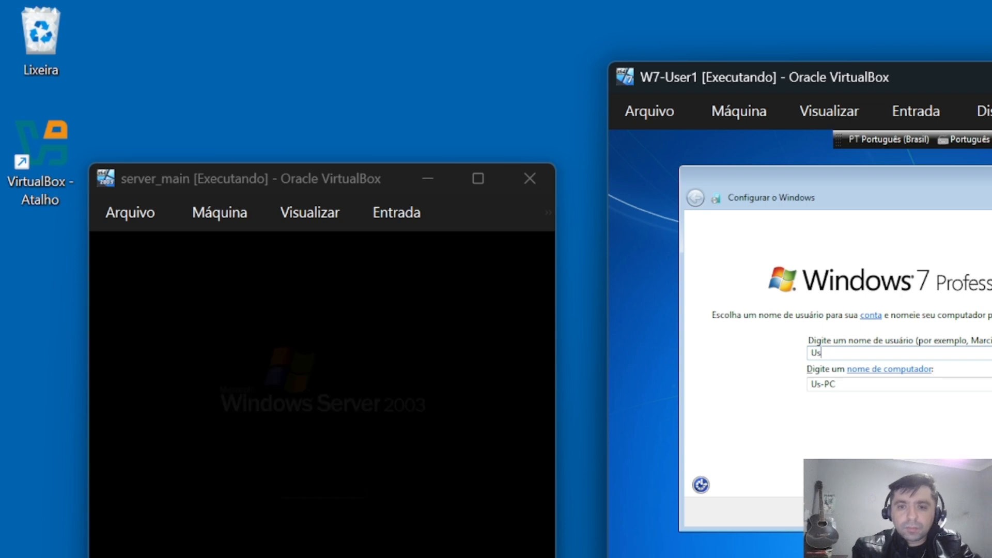
text(uario)
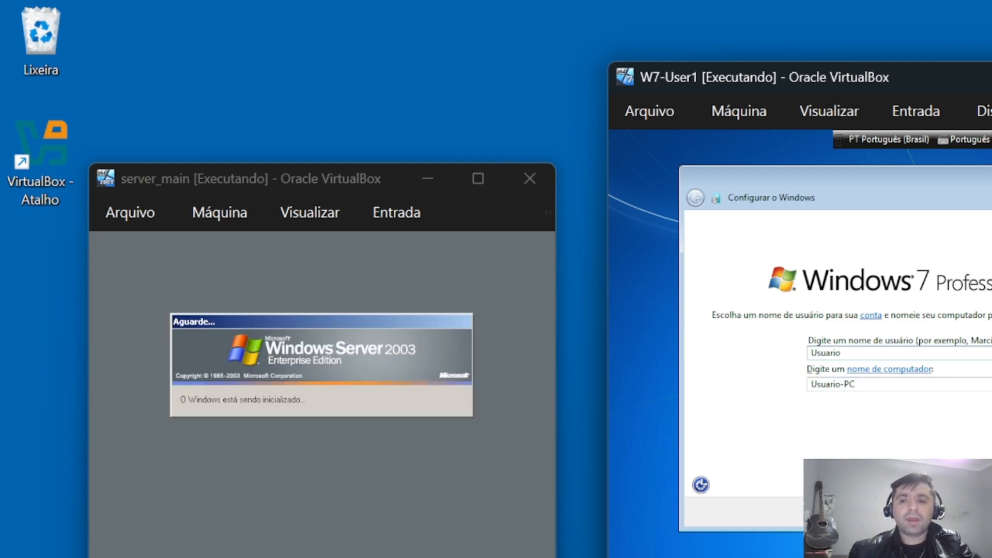
click(986, 512)
- Leave the Windows 7 account password and product key blank, and turn off automatic activation when online
click(733, 302)
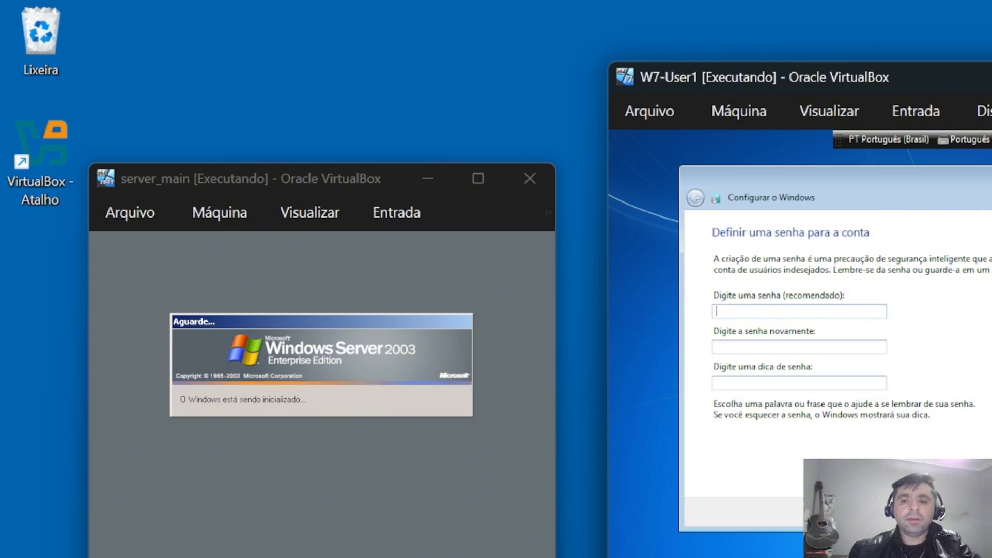
key(Return)
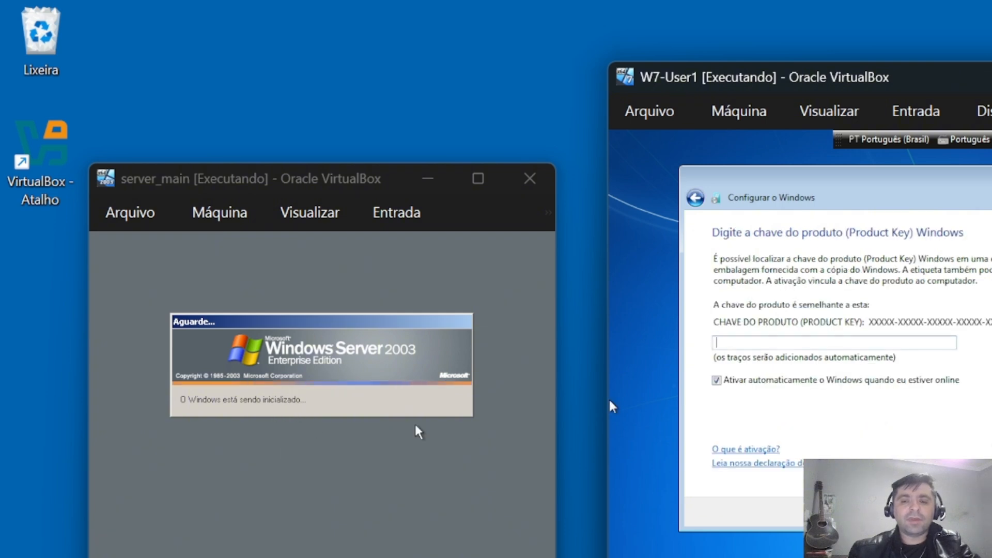
click(717, 380)
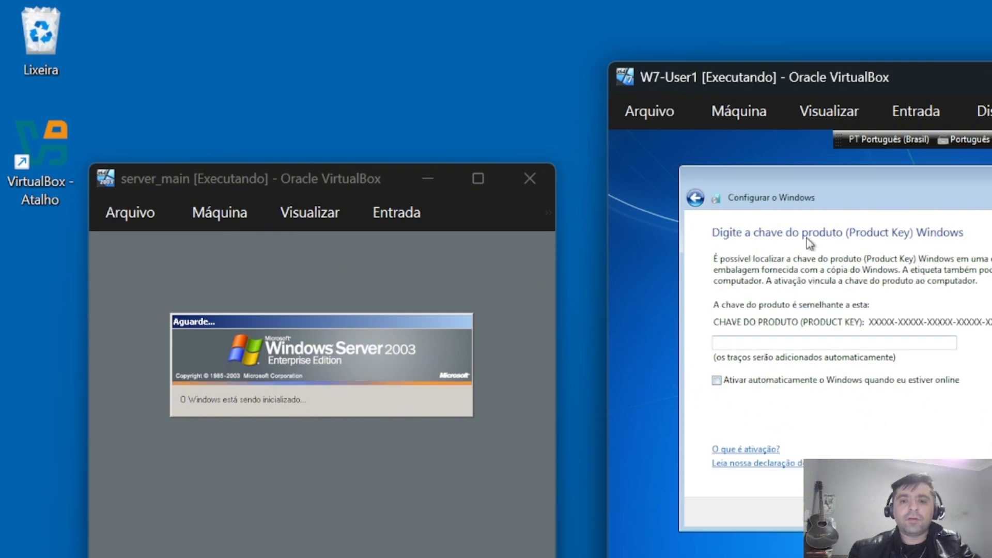
click(990, 512)
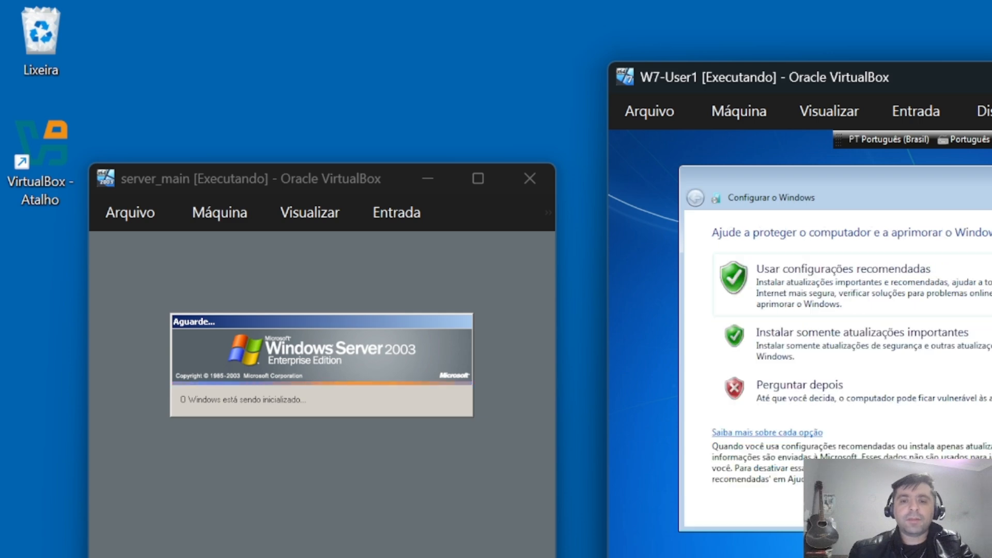
- Finish the Windows 7 setup with recommended update settings, the (UTC-03:00) Brasília time zone and the Rede doméstica network location
click(867, 280)
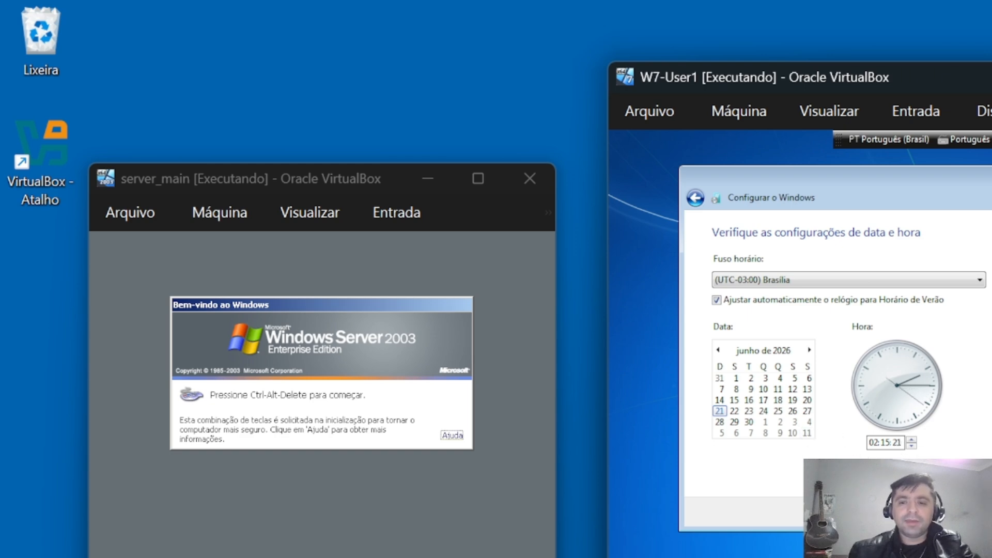
click(982, 512)
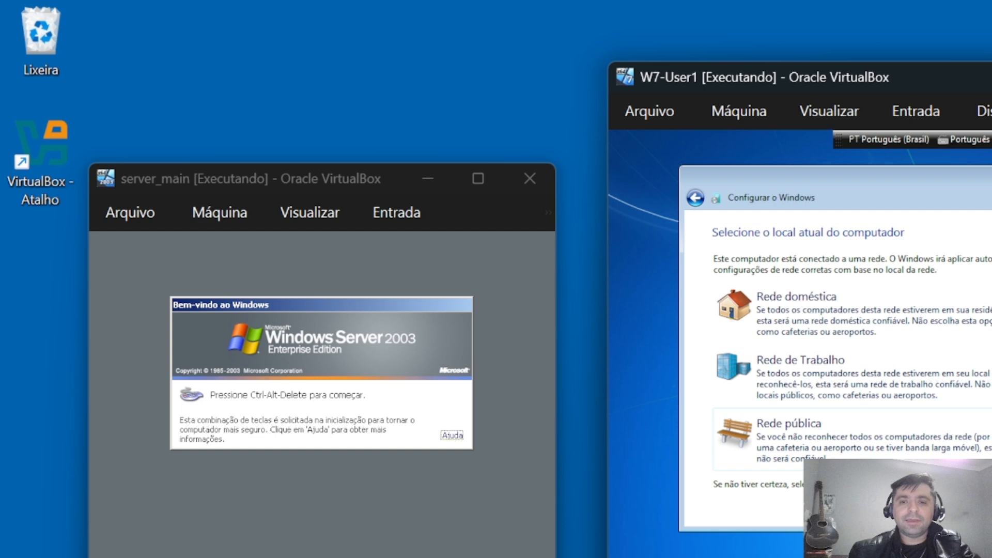
click(833, 311)
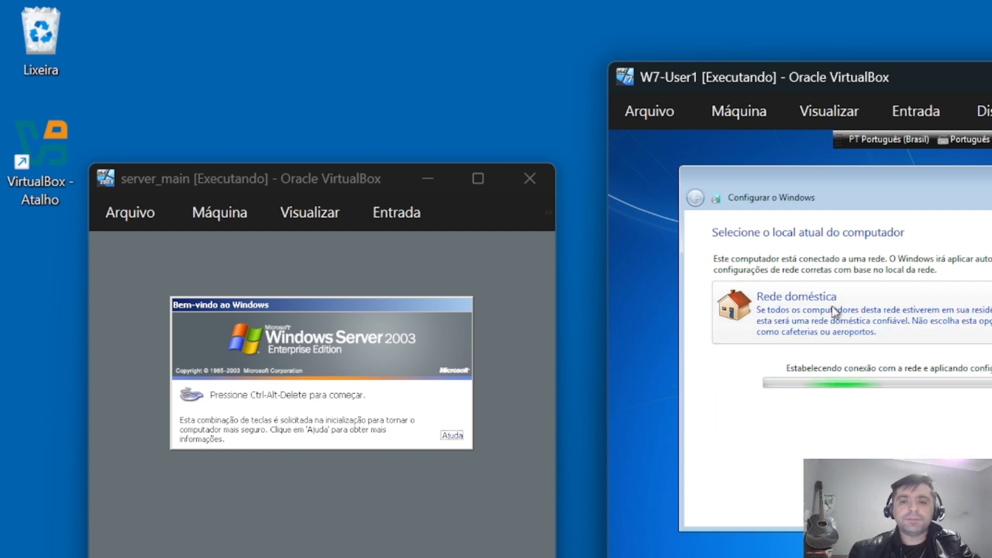
- Send Ctrl-Alt-Del to server_main, log on as Administrador with a blank password and maximize the virtual machine window
click(265, 257)
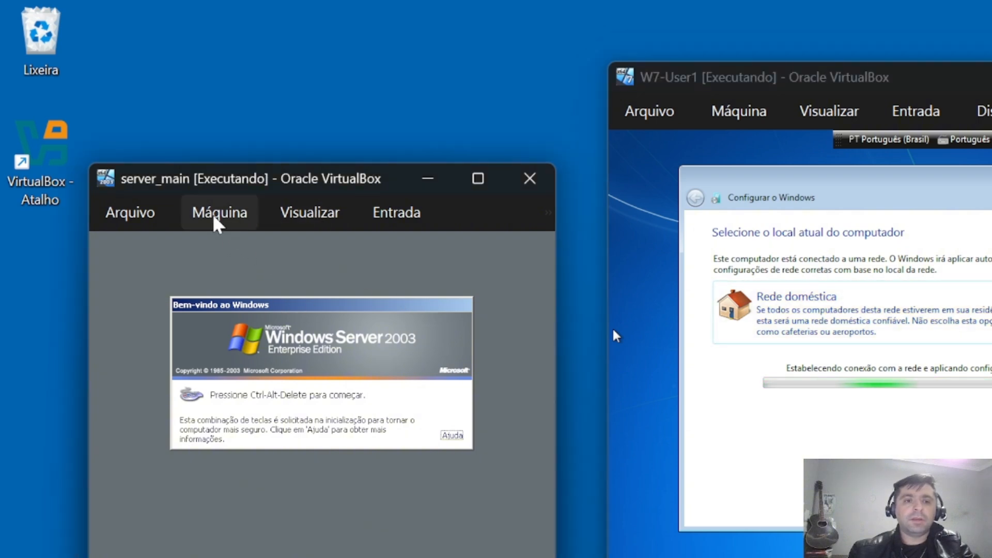
click(409, 220)
mouse_move(423, 247)
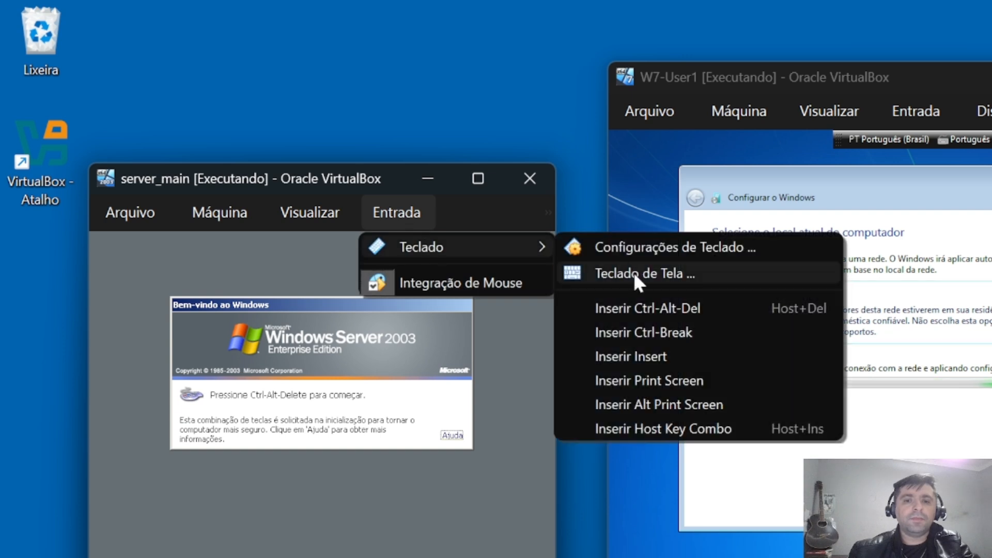
click(659, 306)
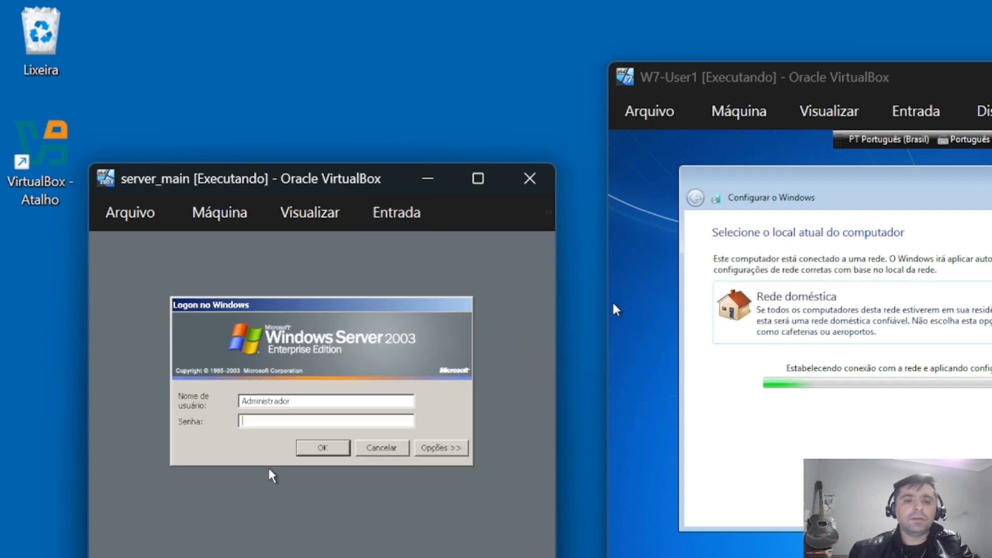
click(323, 448)
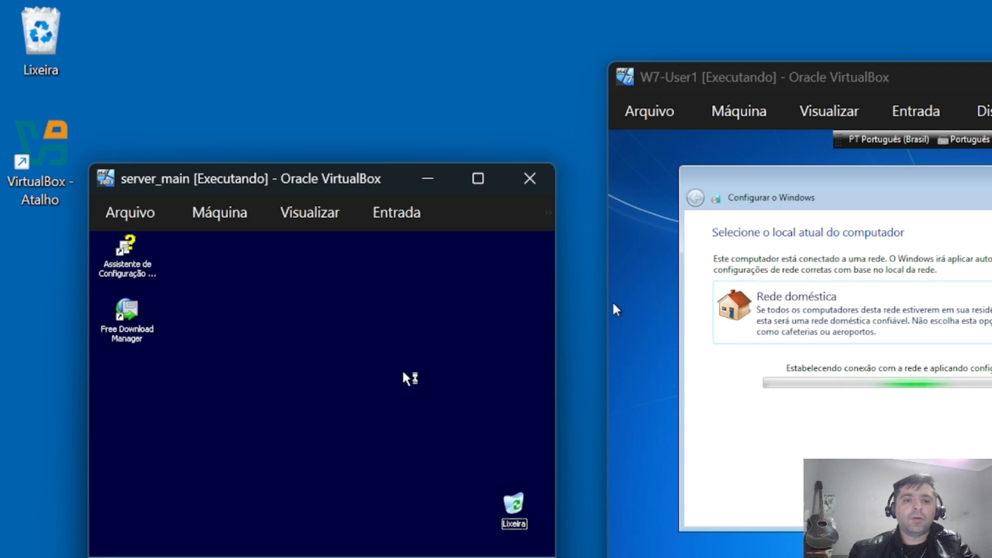
click(476, 180)
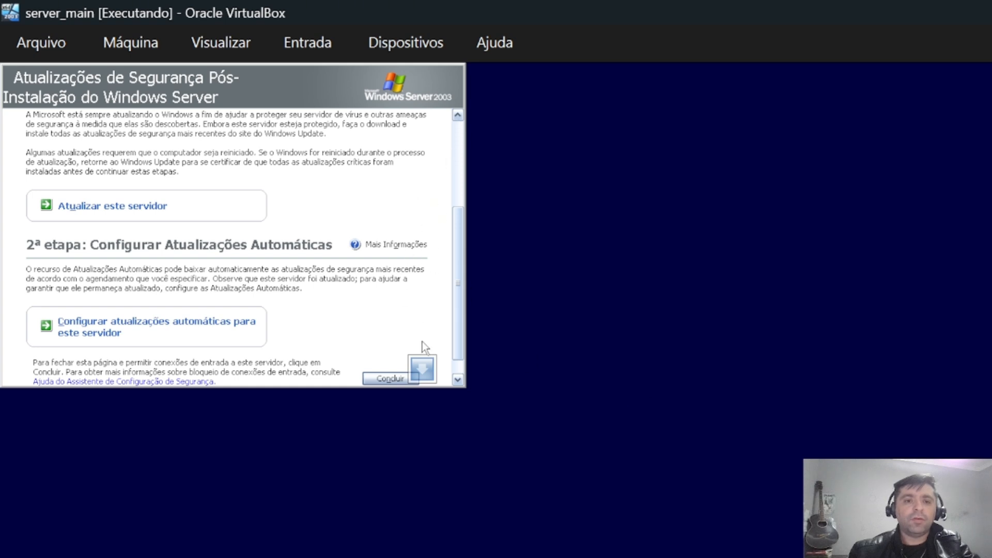
- Conclude the post-installation security updates page, allowing incoming connections, and close the Gerenciar o servidor window
click(396, 380)
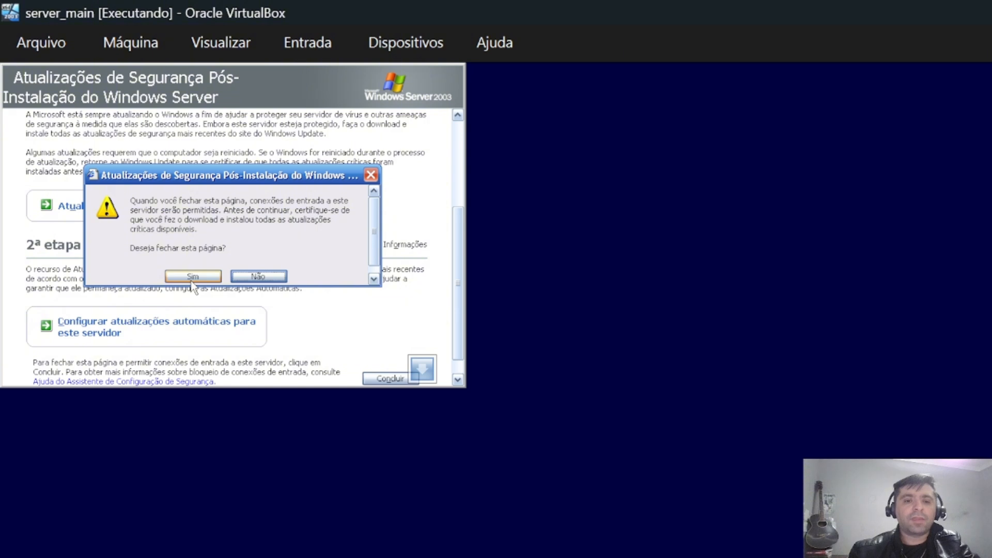
click(191, 277)
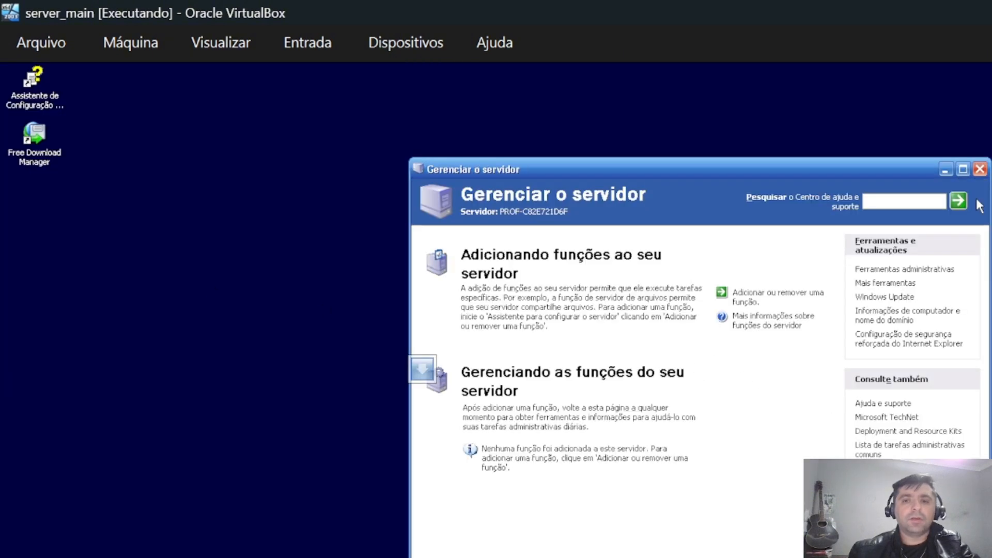
click(981, 170)
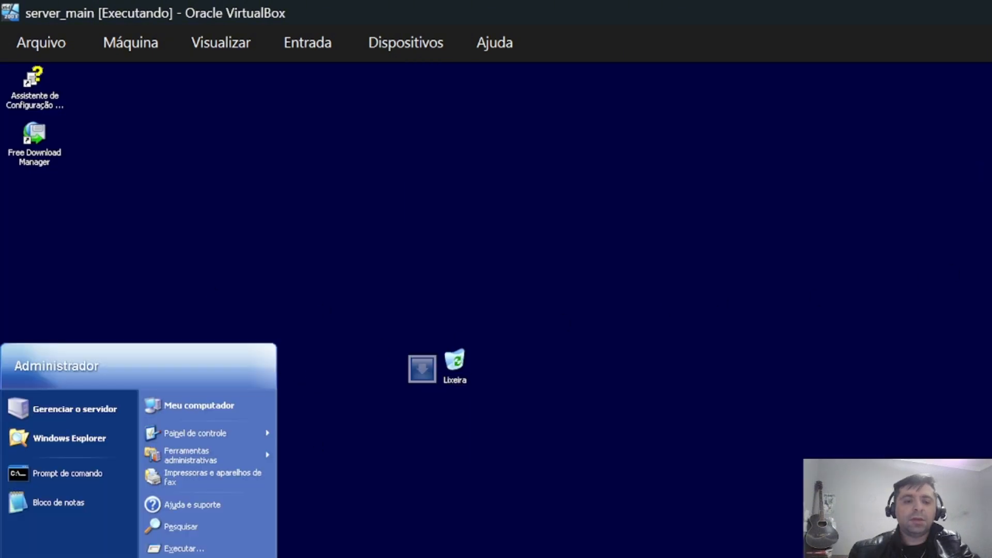
click(693, 370)
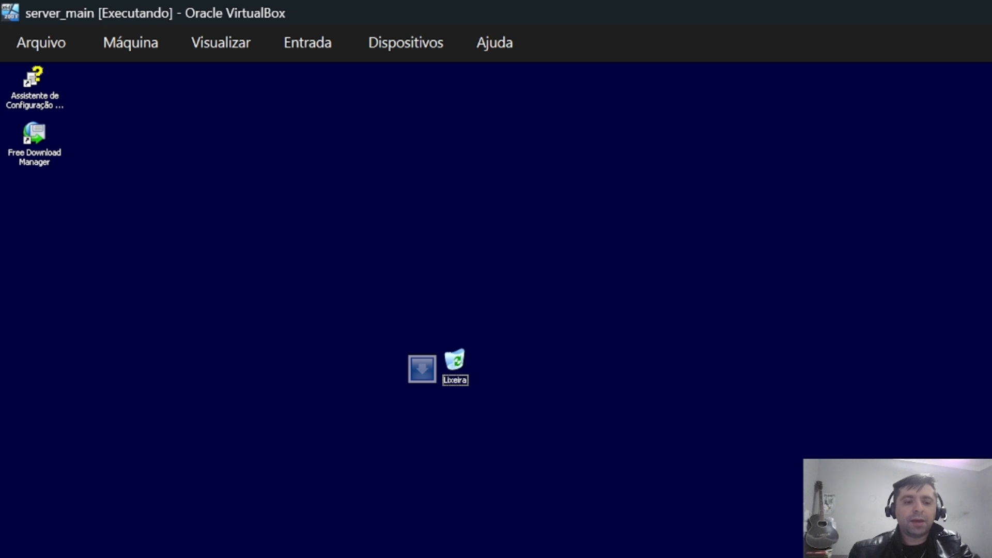
- Shut down the Windows Server 2003 guest as a planned shutdown with the comment "Configurações de Rede"
key(super)
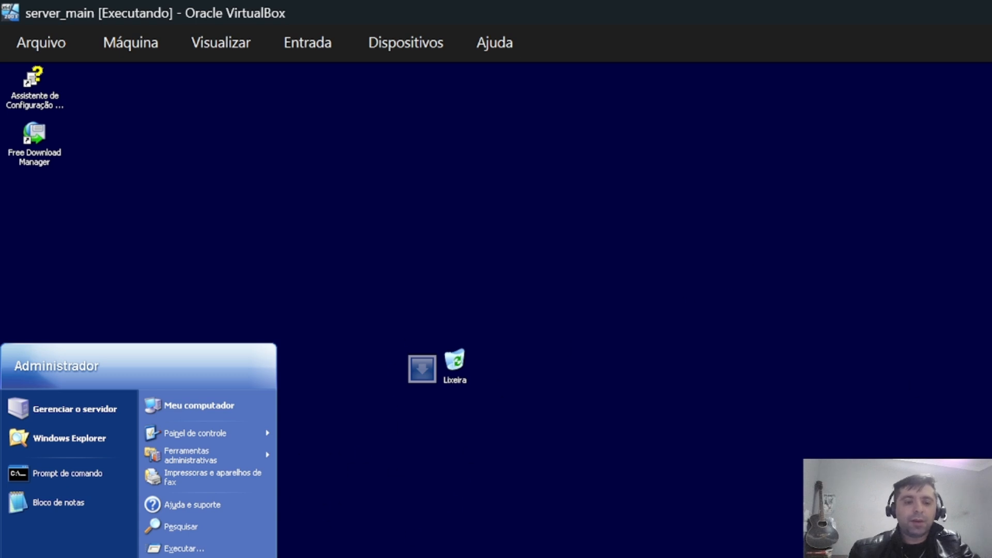
click(238, 557)
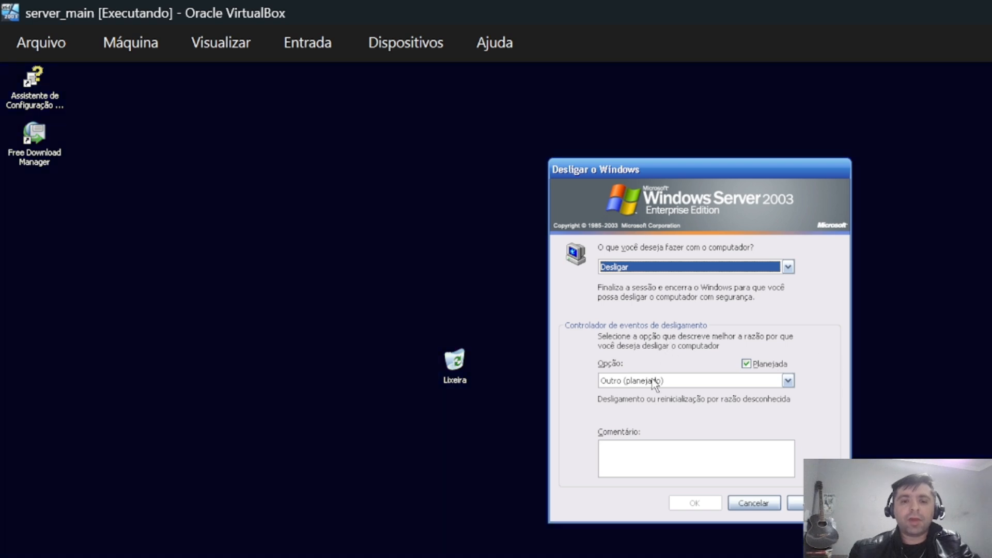
click(672, 452)
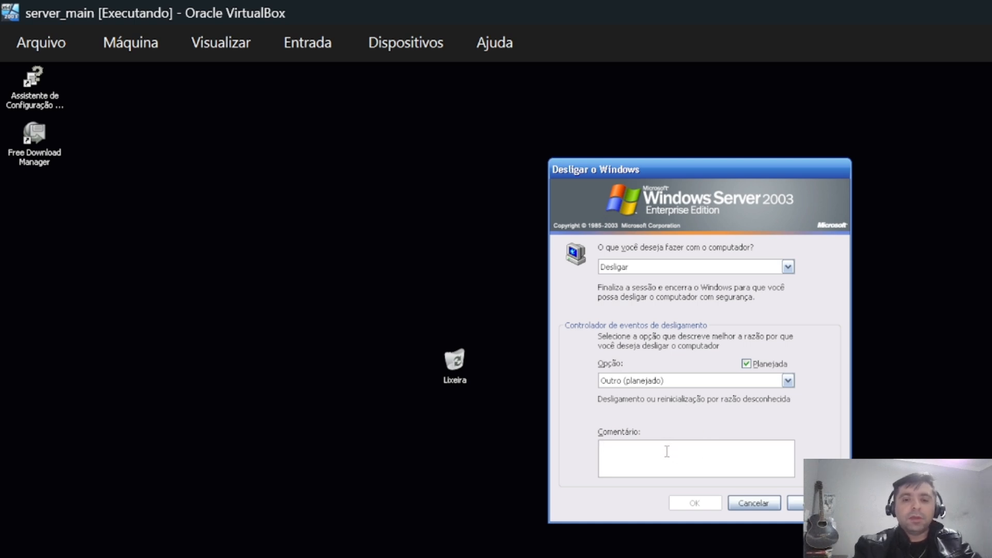
text(configur)
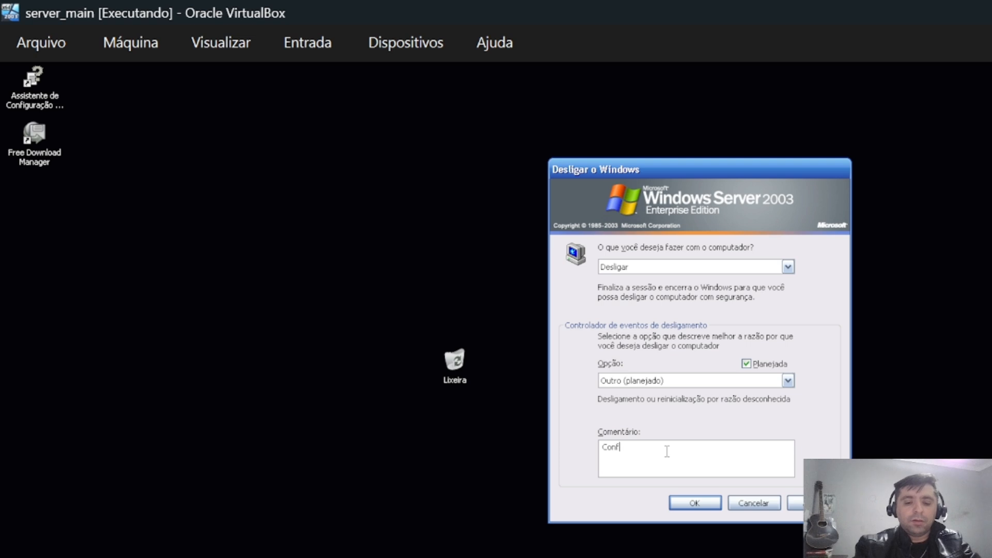
text(aç)
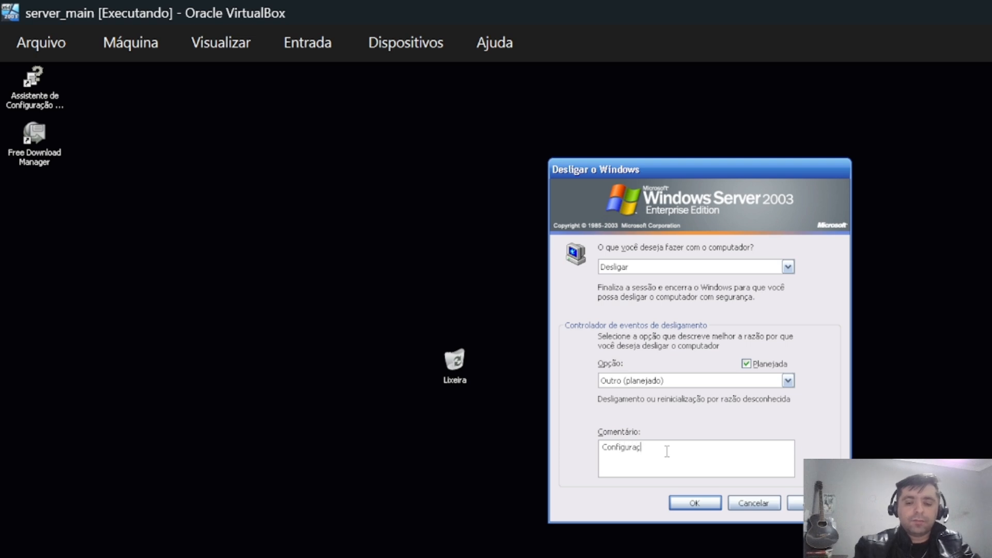
text(ões de Rede)
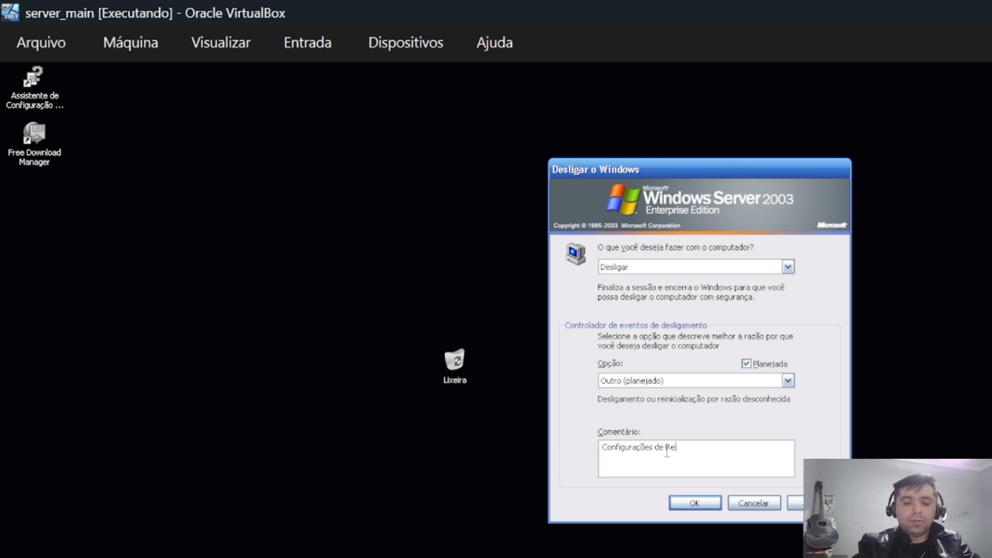
click(702, 502)
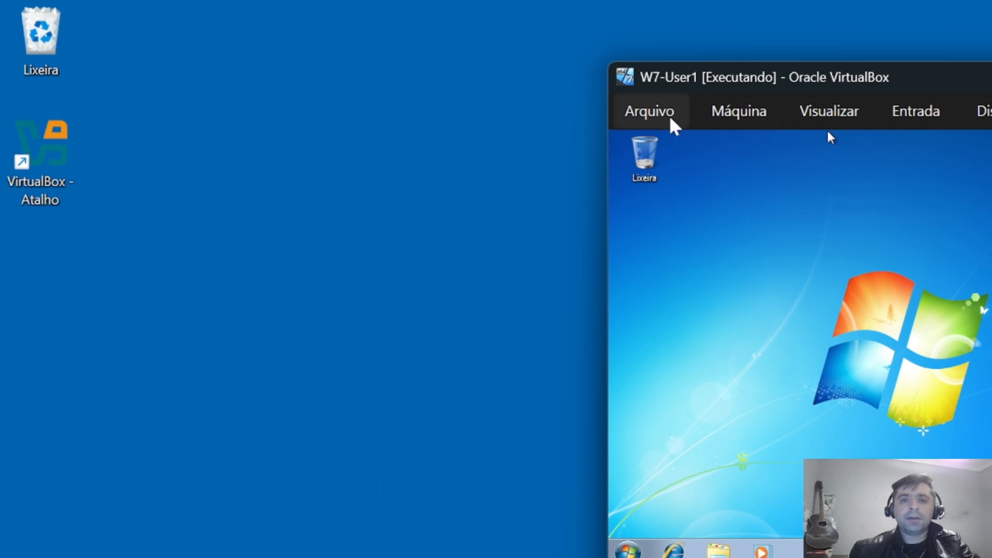
- Shut down the Windows 7 guest on W7-User1 from inside its desktop
click(635, 107)
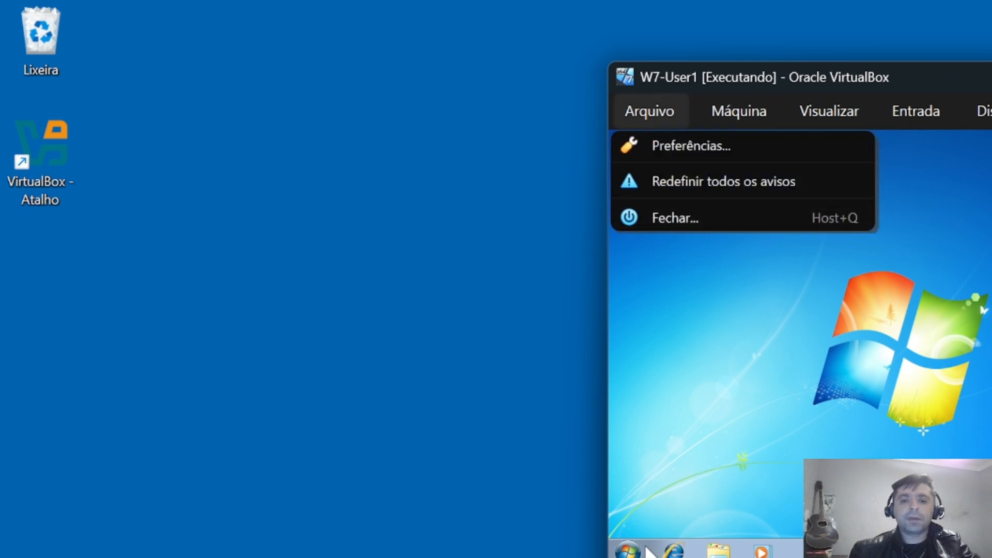
click(629, 551)
click(630, 552)
click(841, 516)
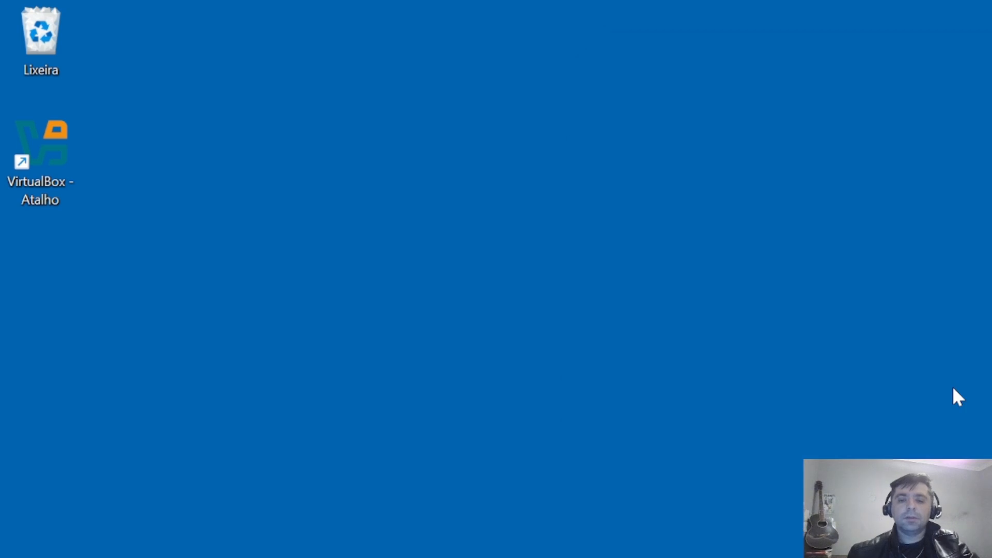
- Open the VirtualBox manager and attach server_main's network Adaptador 1 to Rede Interna, saving the settings
double_click(43, 134)
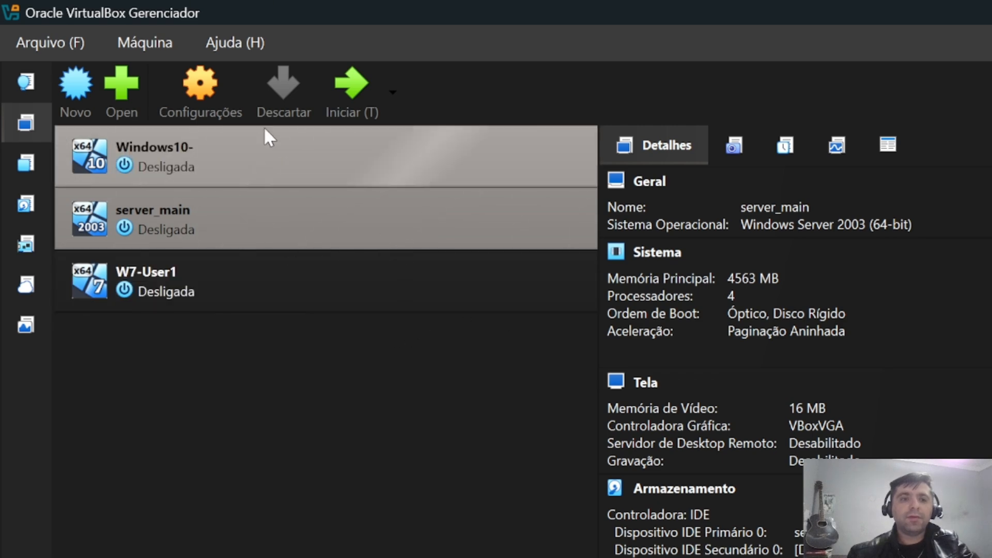
click(201, 93)
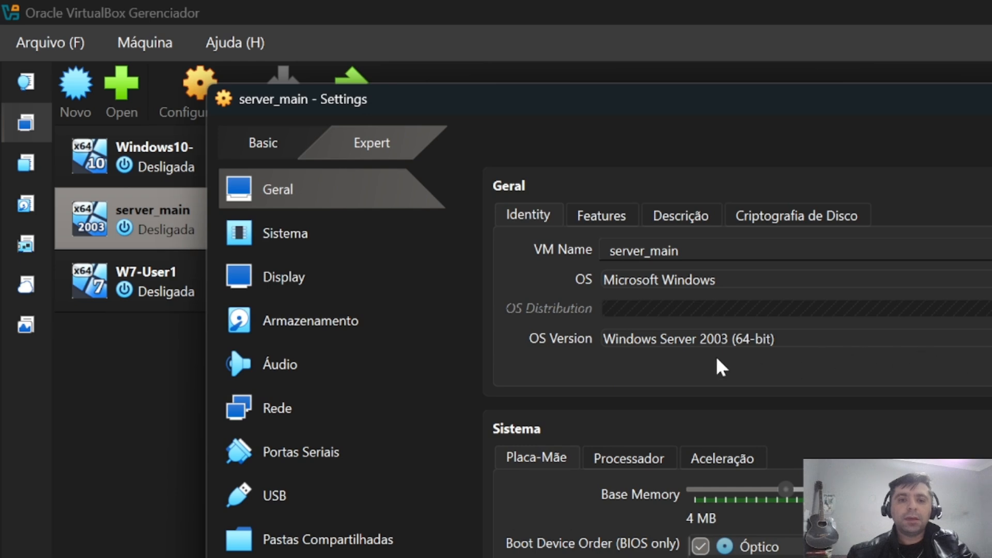
click(307, 407)
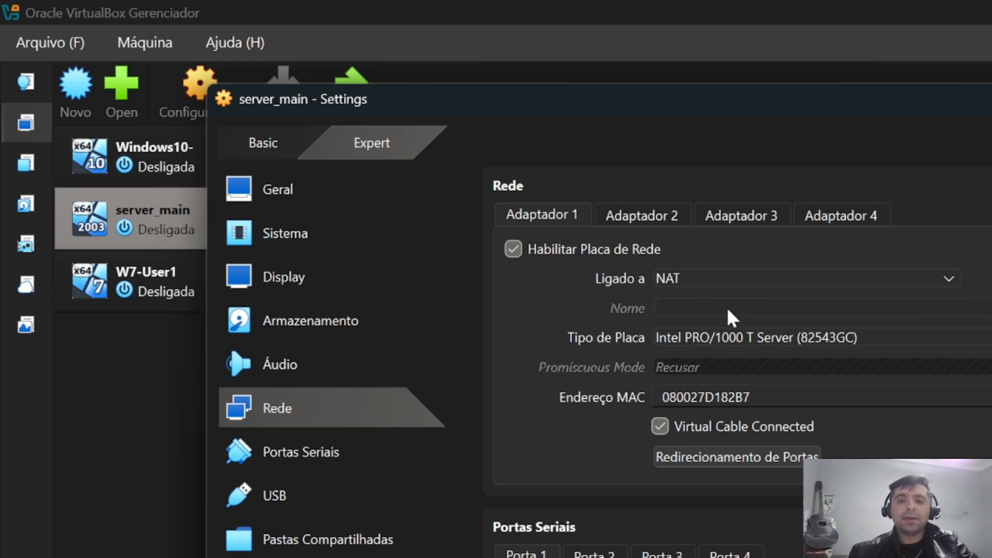
click(702, 277)
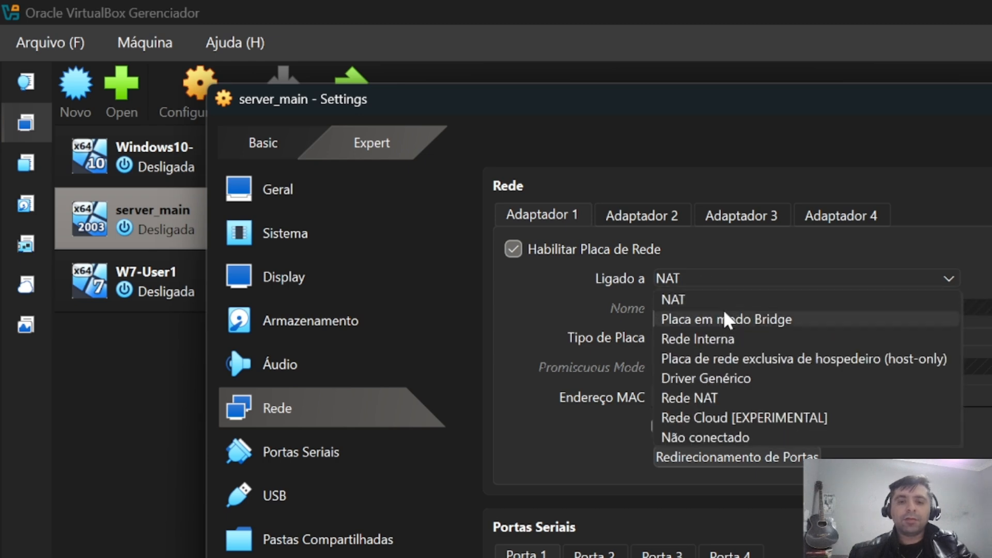
click(743, 336)
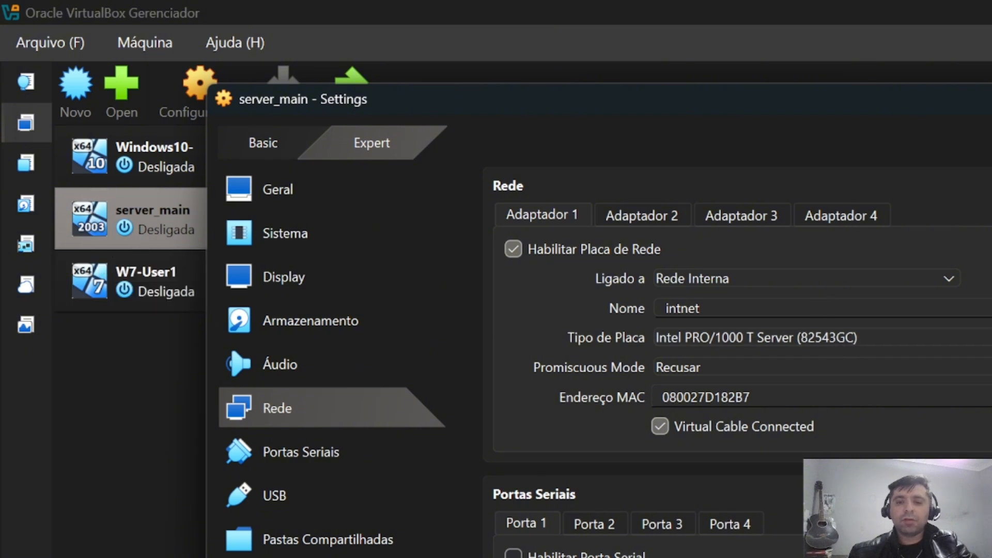
key(Return)
- Attach W7-User1's network Adaptador 1 to Rede Interna and save the settings
click(275, 279)
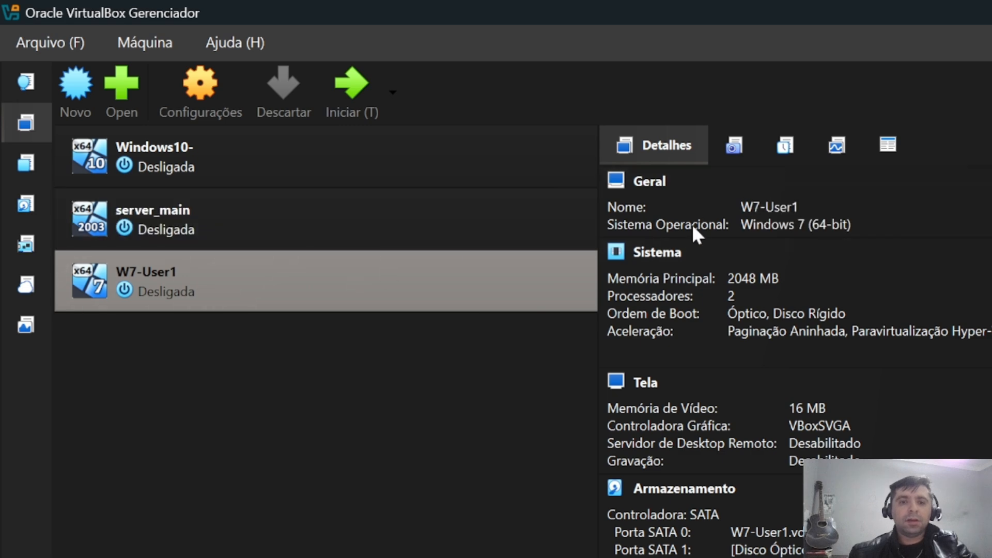
click(200, 89)
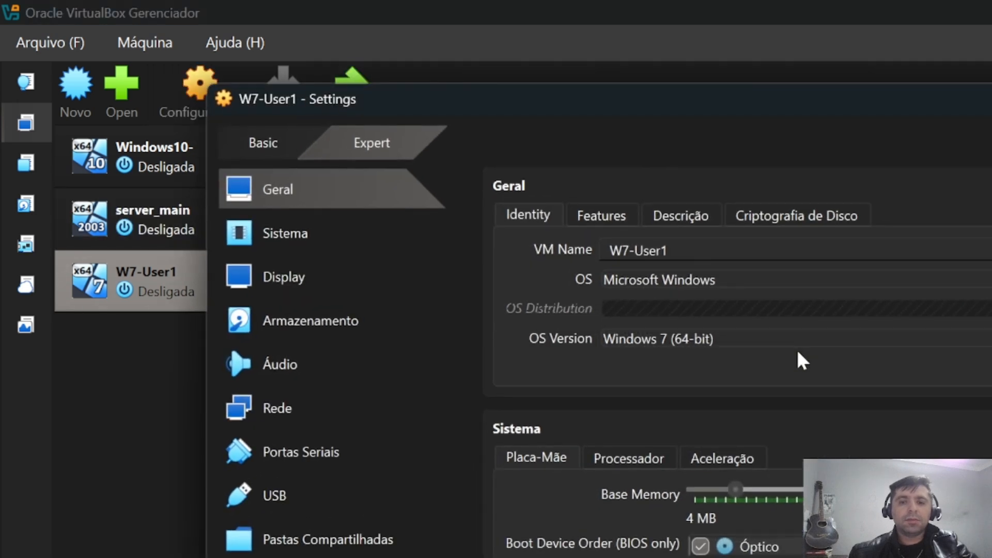
click(316, 408)
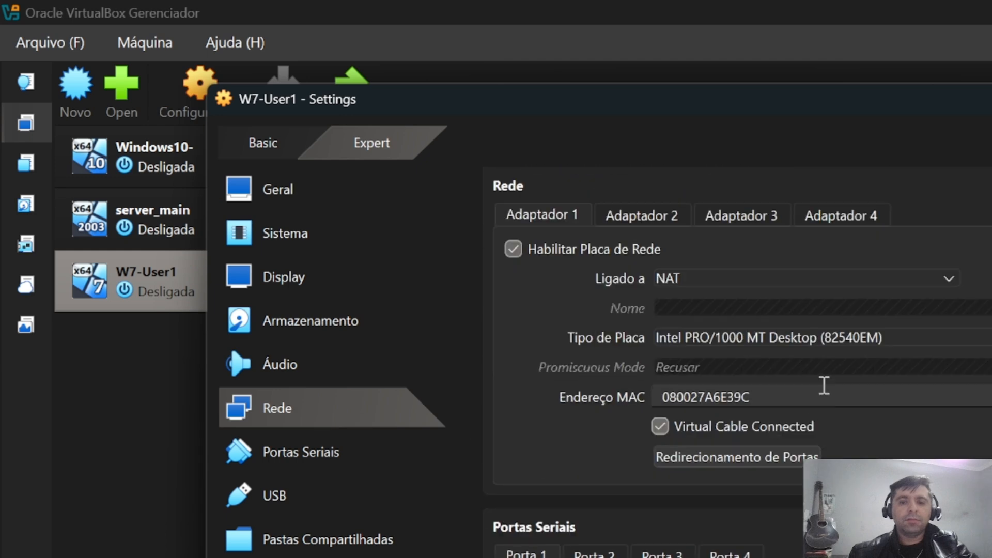
click(775, 279)
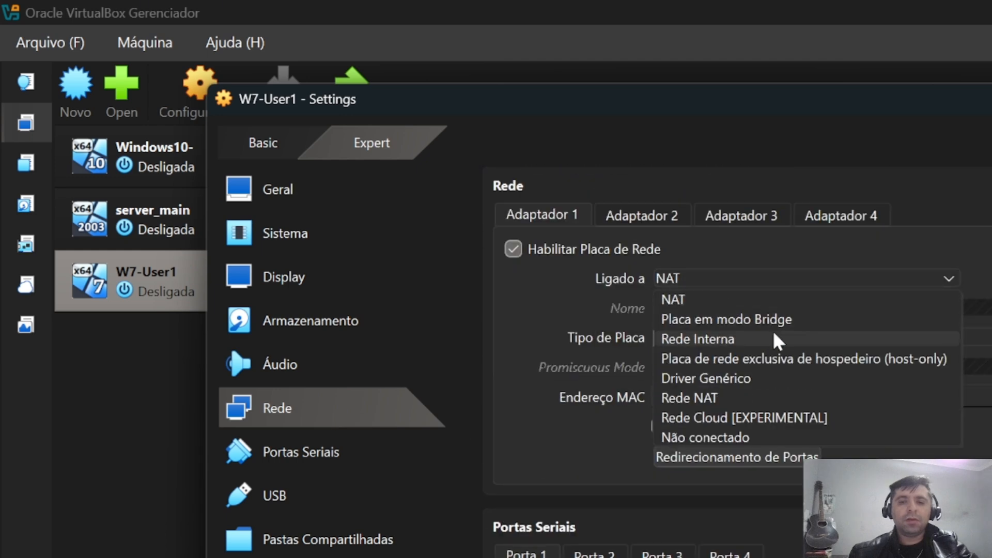
click(773, 337)
key(Return)
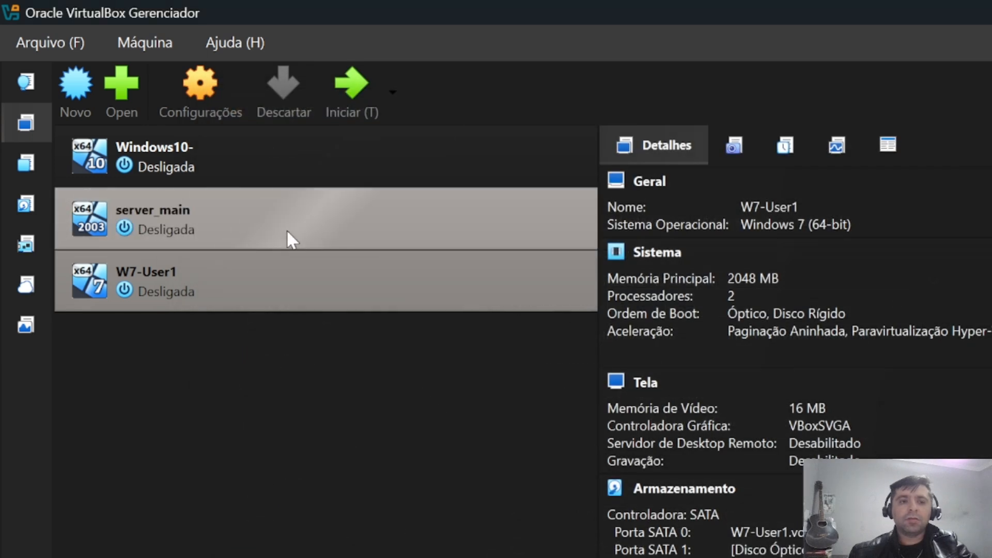
- Start the server_main and W7-User1 virtual machines together and arrange their windows side by side
click(286, 228)
click(304, 304)
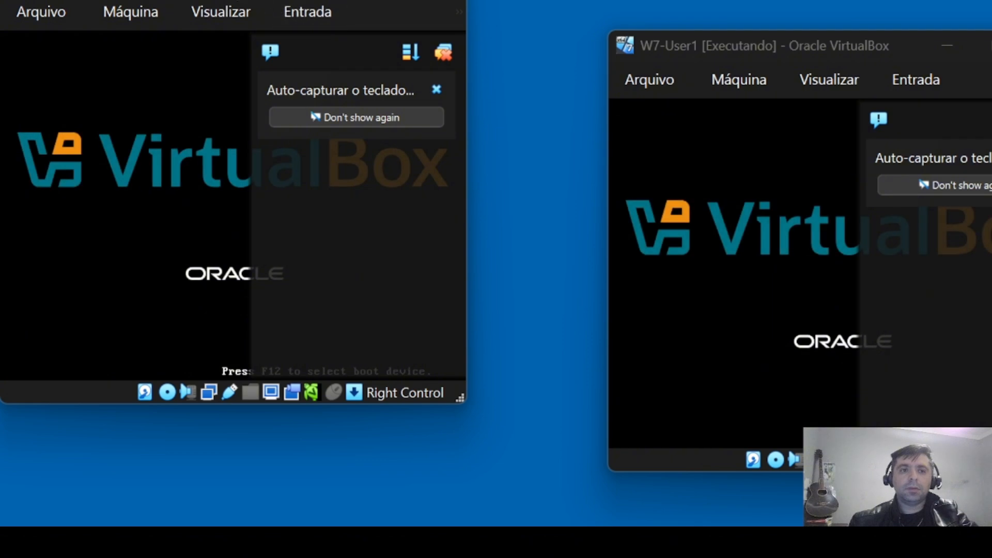
drag(228, 0, 339, 55)
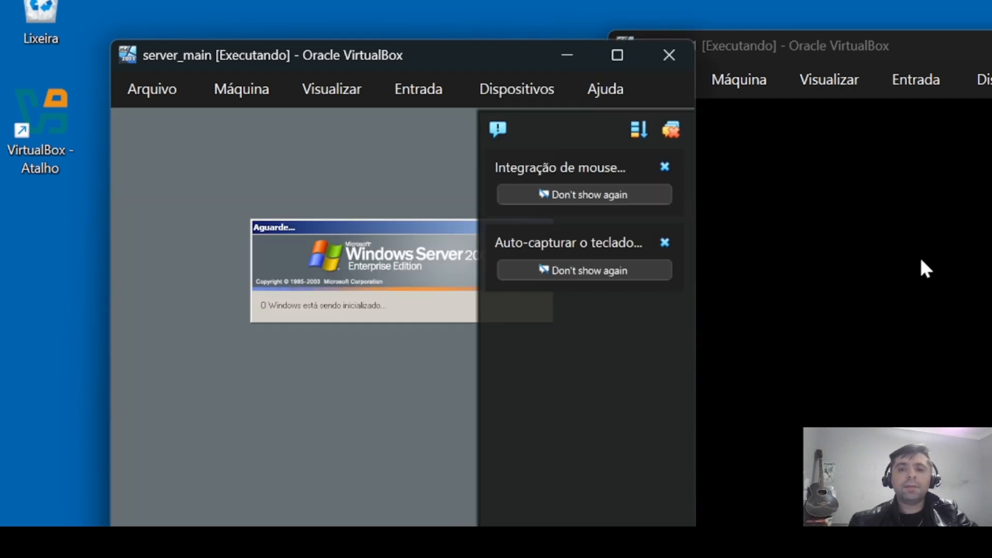
drag(420, 60, 329, 55)
drag(946, 47, 980, 29)
drag(349, 60, 383, 35)
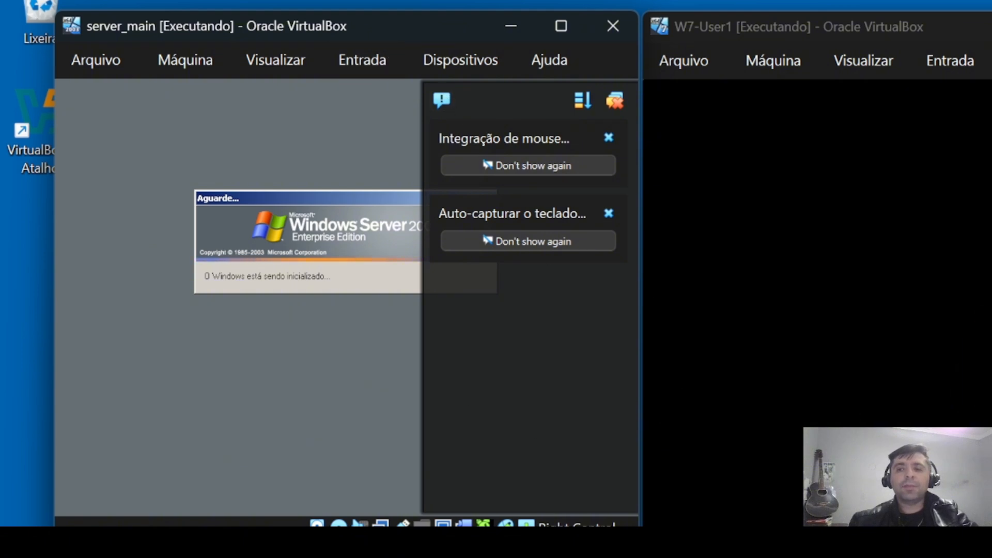
click(831, 237)
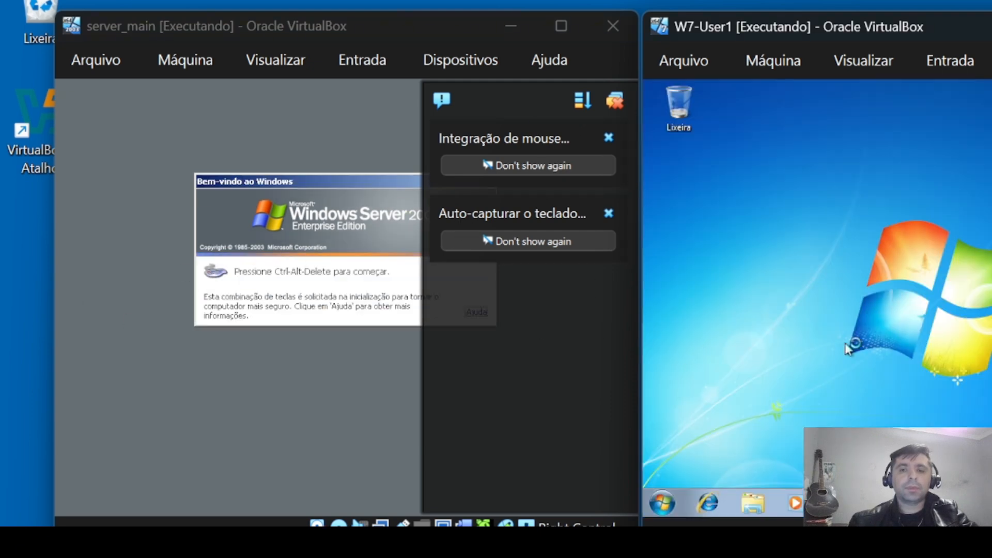
- Log on to the Windows Server 2003 guest as Administrador, maximize its window and close Gerenciar o servidor
click(272, 122)
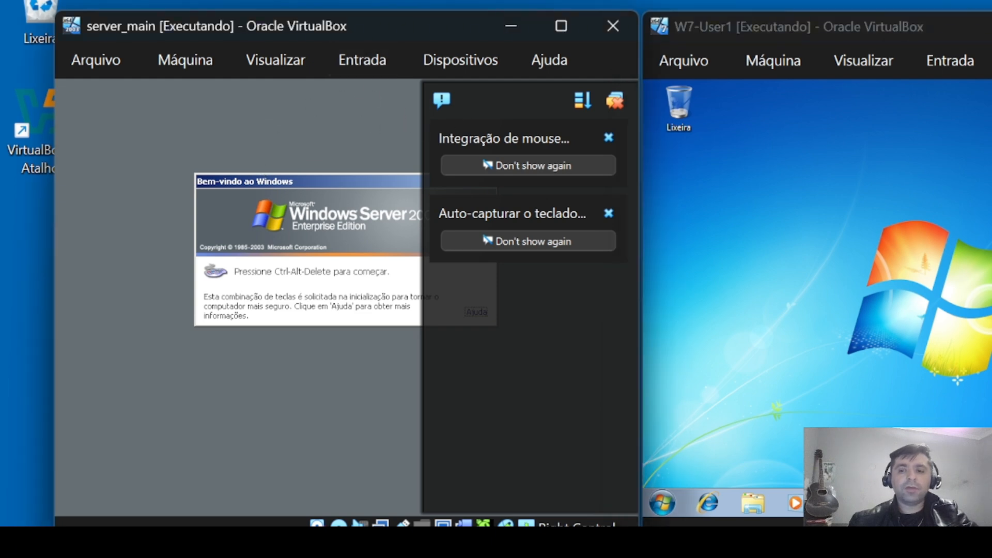
click(373, 73)
mouse_move(372, 98)
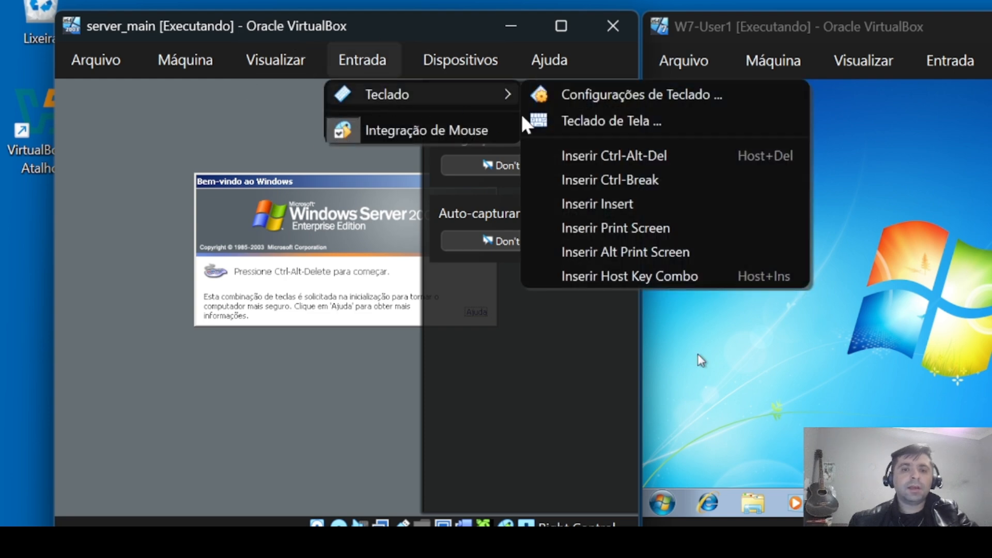
click(627, 164)
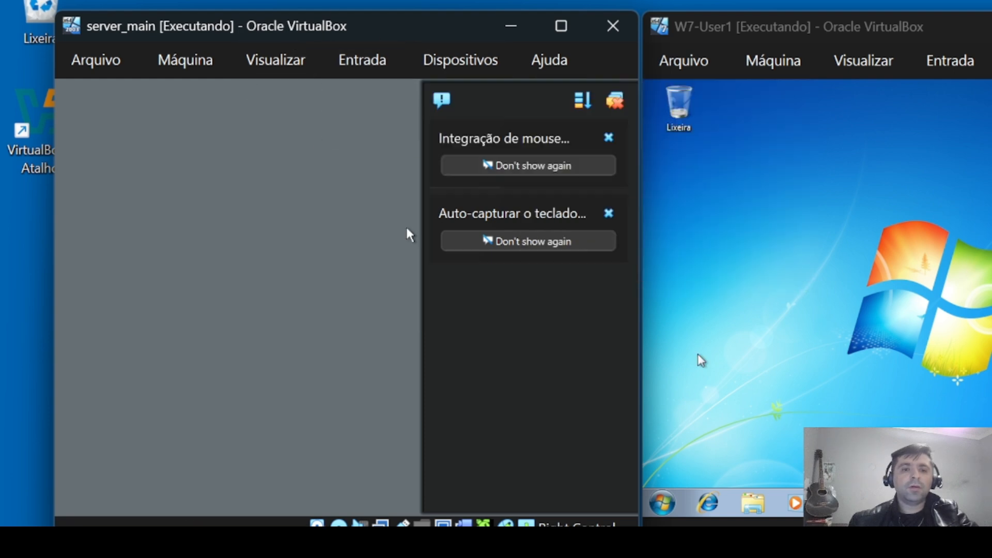
click(609, 140)
click(610, 137)
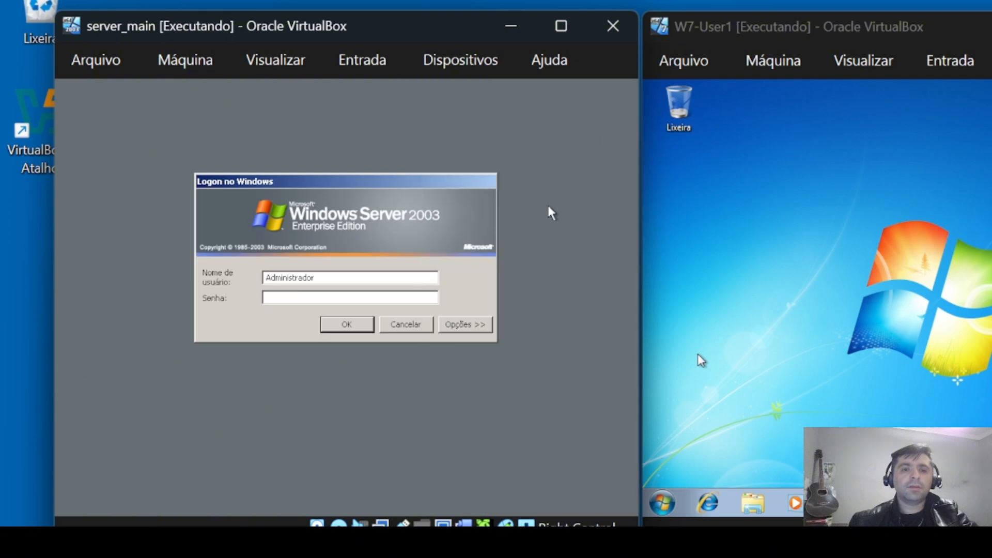
click(347, 324)
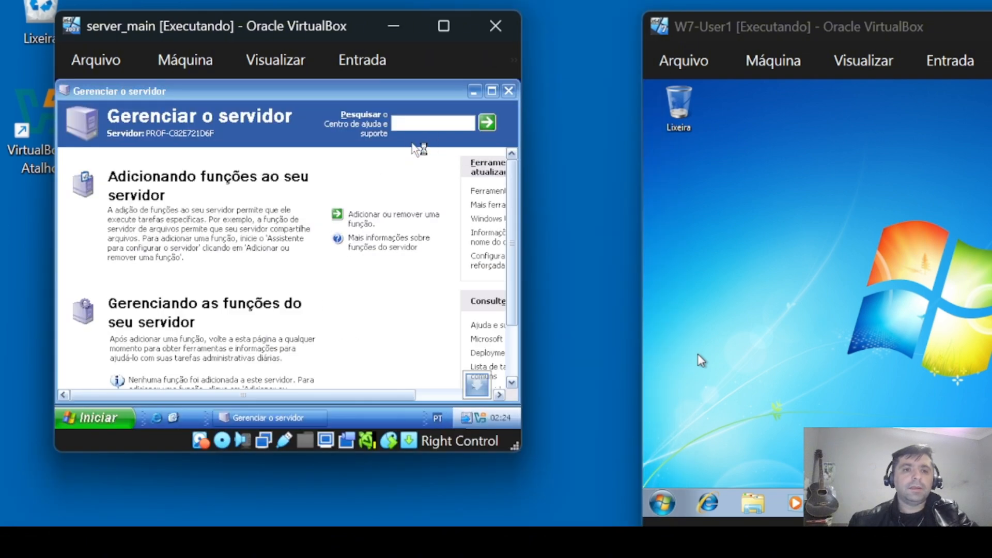
click(444, 26)
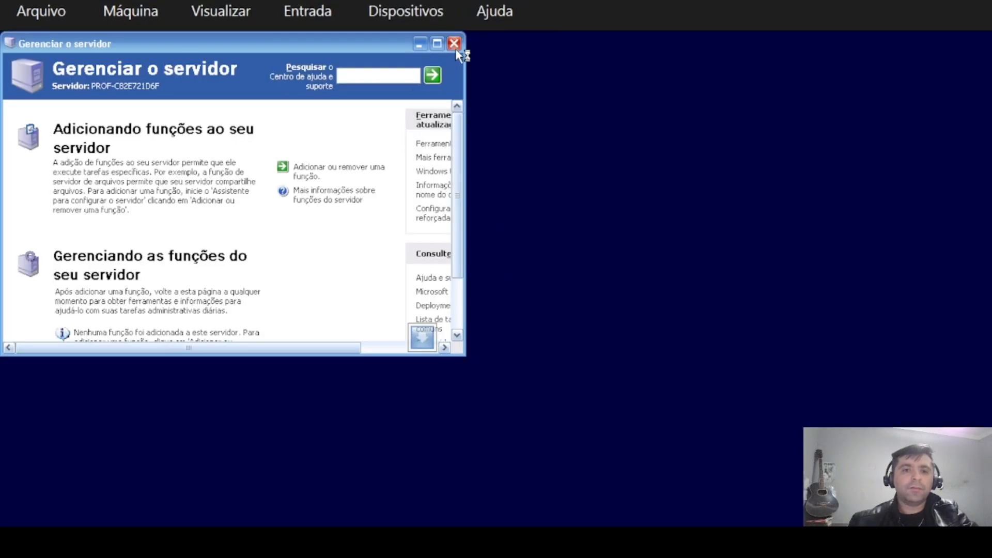
click(455, 44)
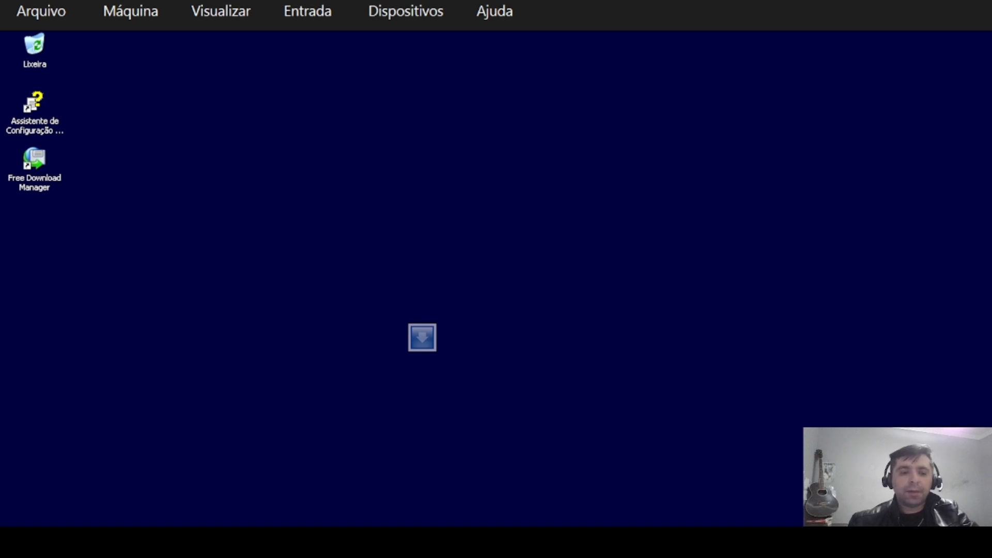
- Open the Protocolo TCP/IP properties of the server's Conexão local
click(23, 548)
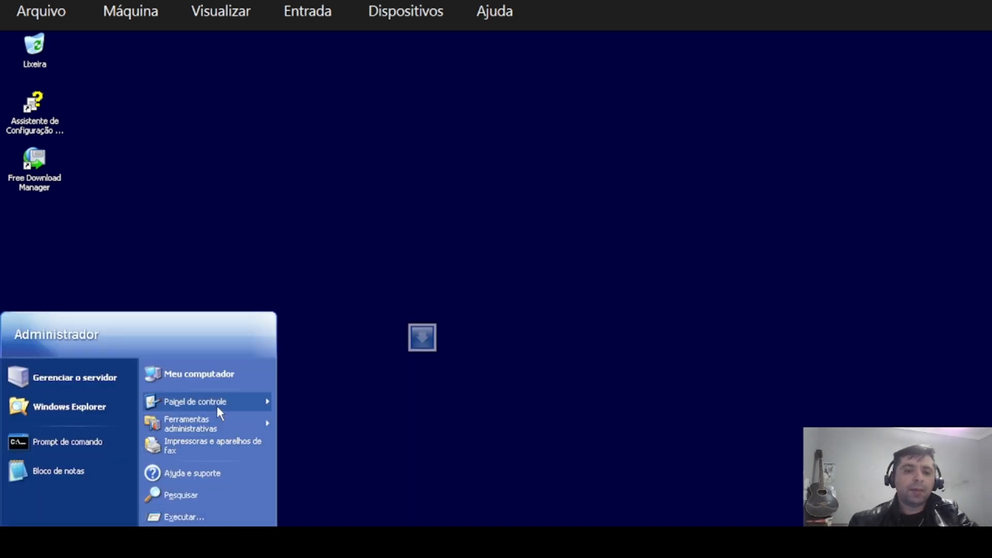
mouse_move(216, 405)
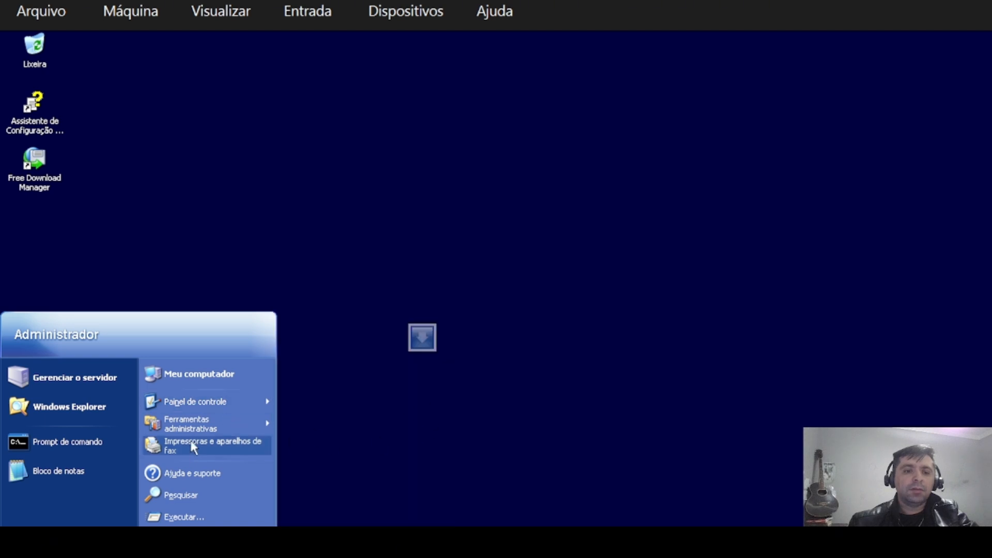
mouse_move(326, 387)
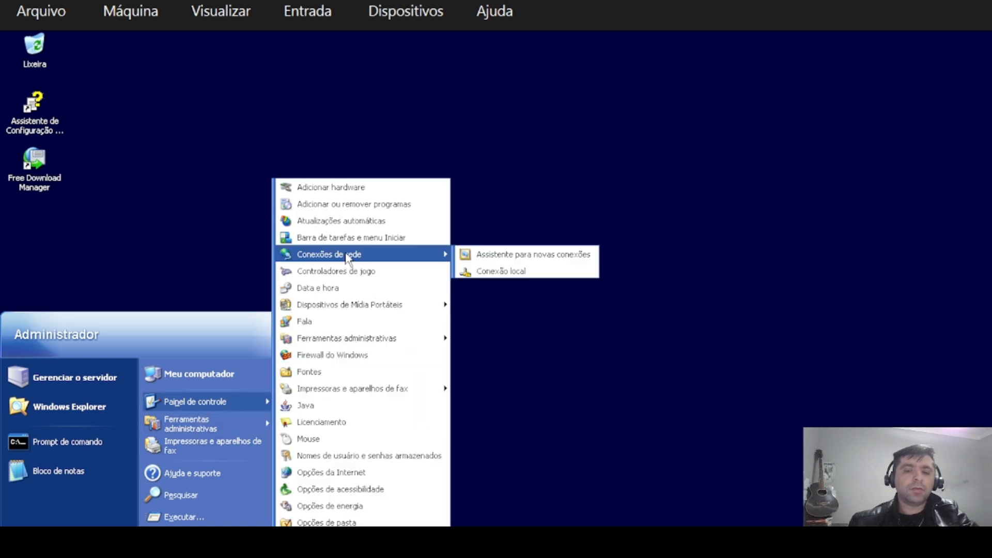
mouse_move(413, 258)
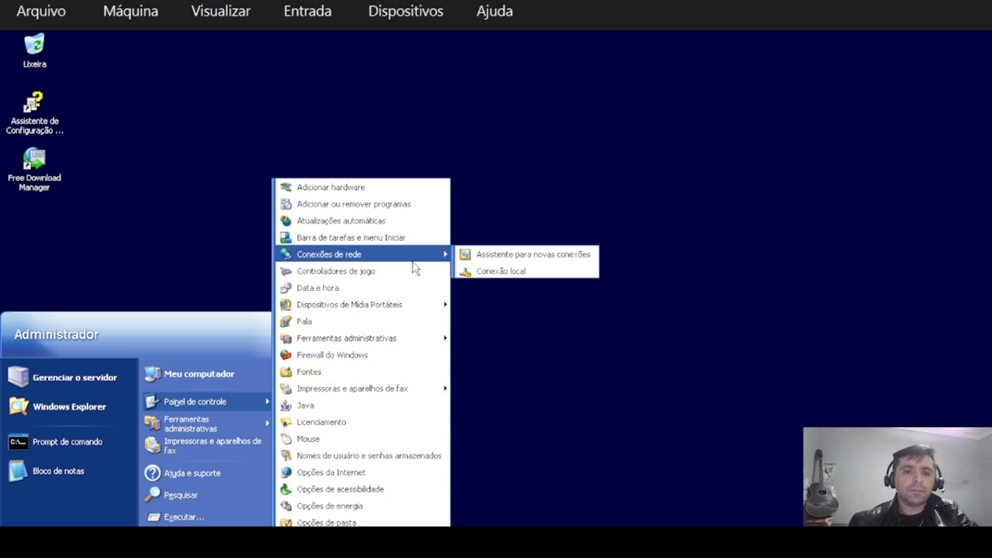
click(504, 271)
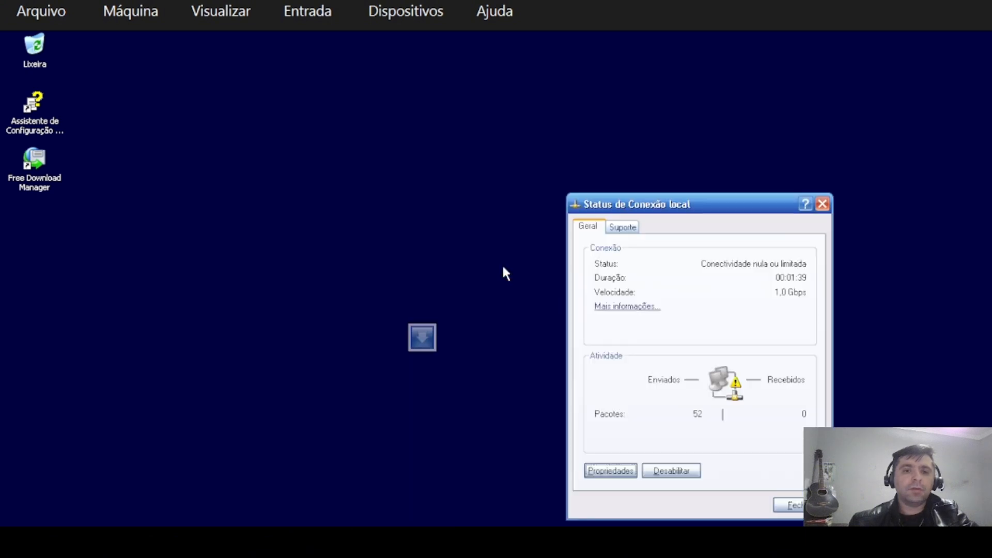
click(612, 471)
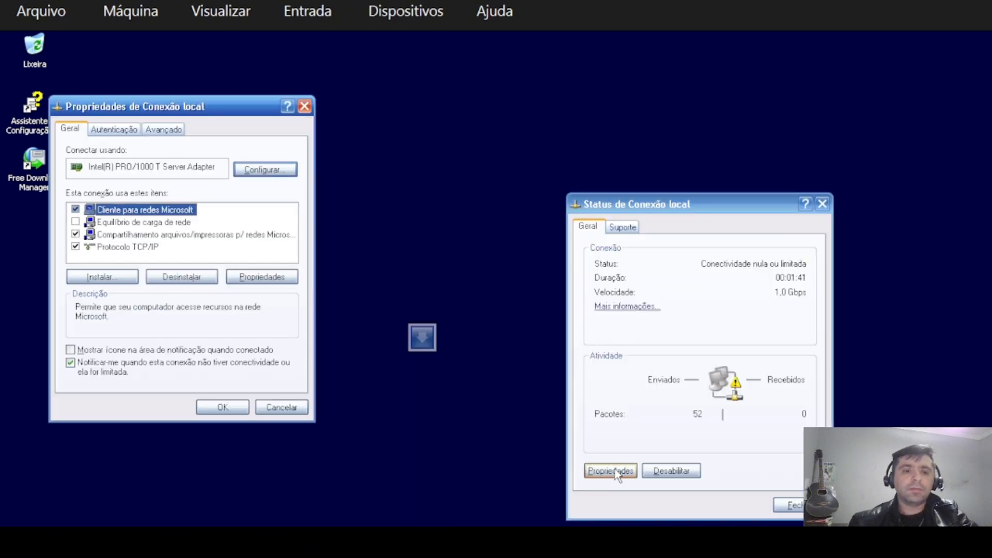
double_click(111, 247)
- Assign the server the static IP address 192.168.0.2 with subnet mask 255.255.255.0 and default gateway 192.168.0.1
click(133, 265)
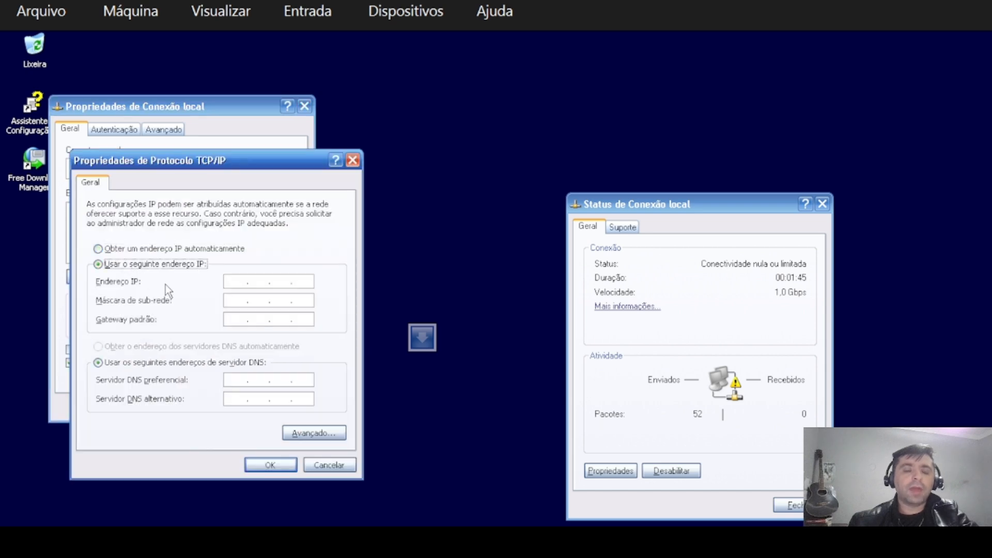
click(234, 282)
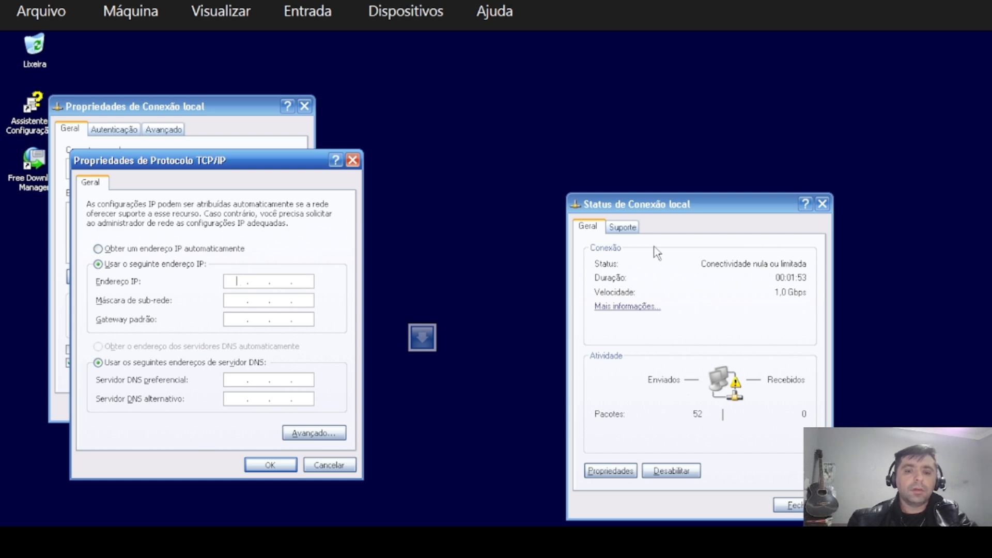
text(92 . 168 . 0 . 2)
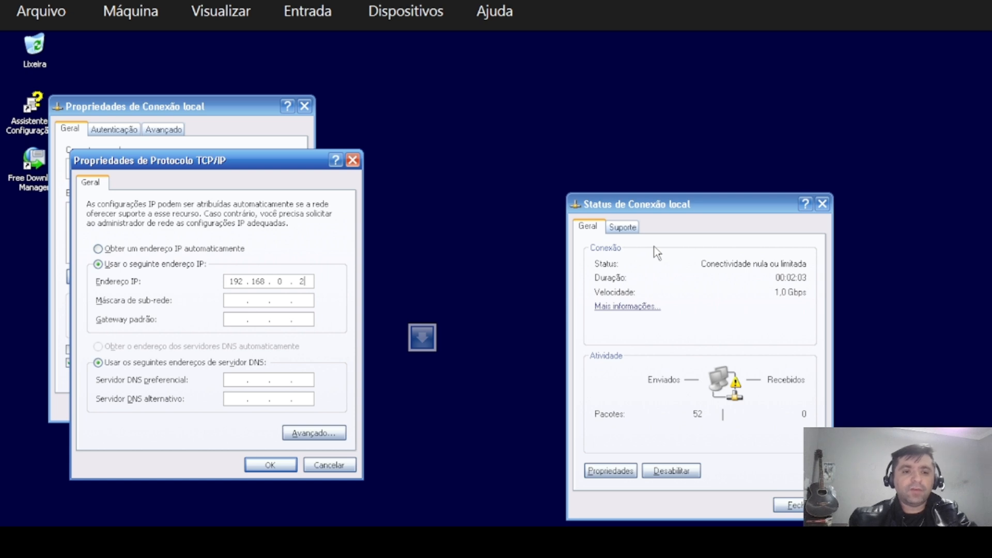
key(Tab)
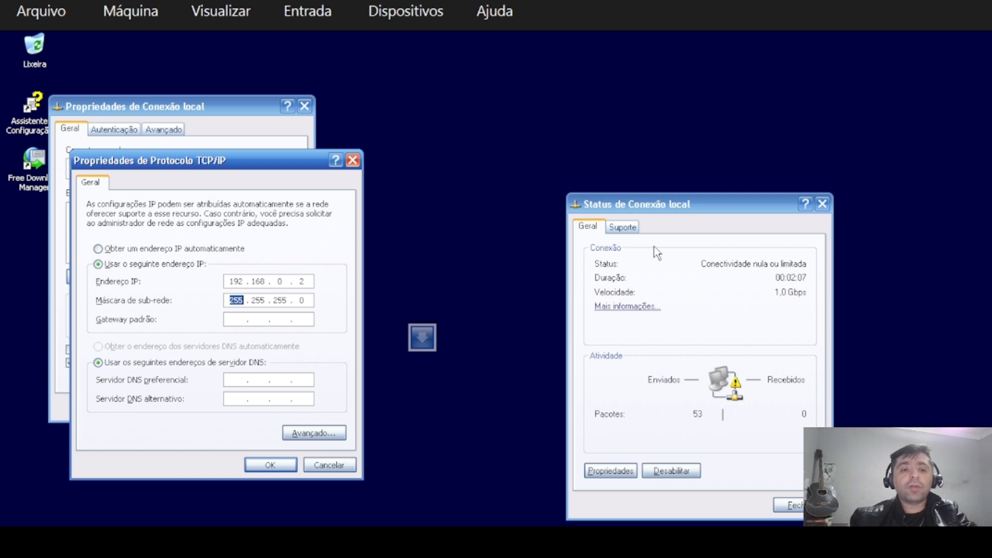
key(Tab)
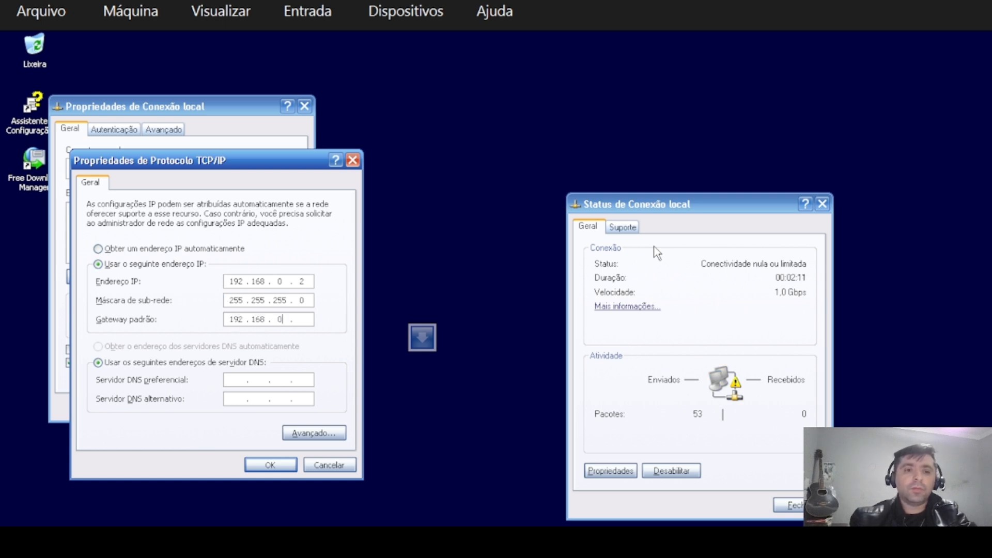
key(Tab)
key(shift+Tab)
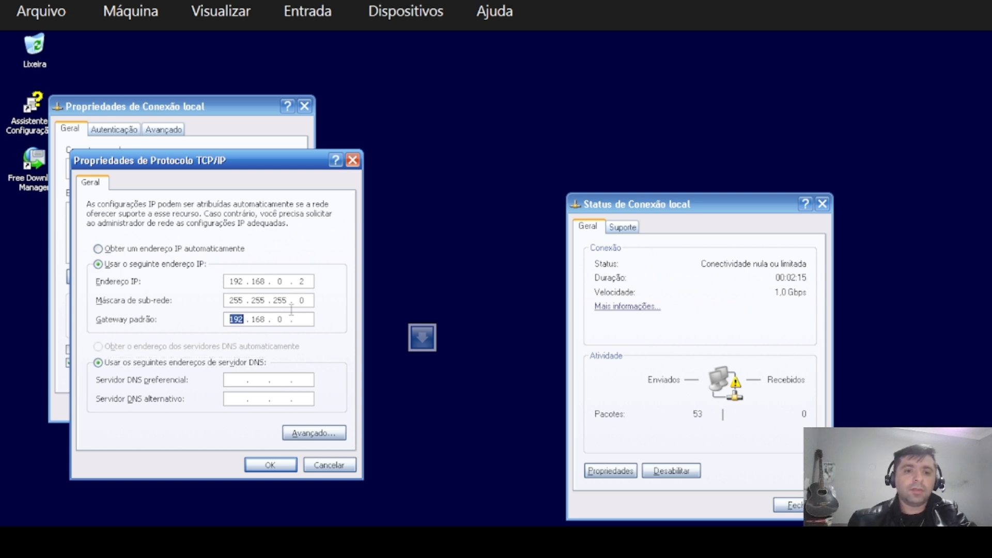
click(308, 322)
key(Tab)
key(Tab)
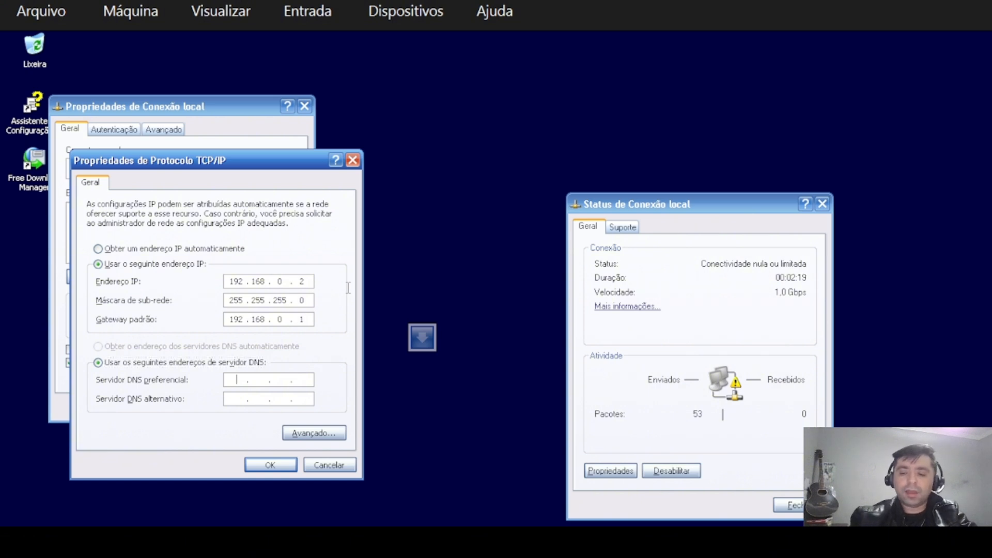
- Set the server's preferred DNS server to 127.0.0.1, then apply the connection settings and close the Conexão local dialogs
text(127 . 0 . 0 . 1)
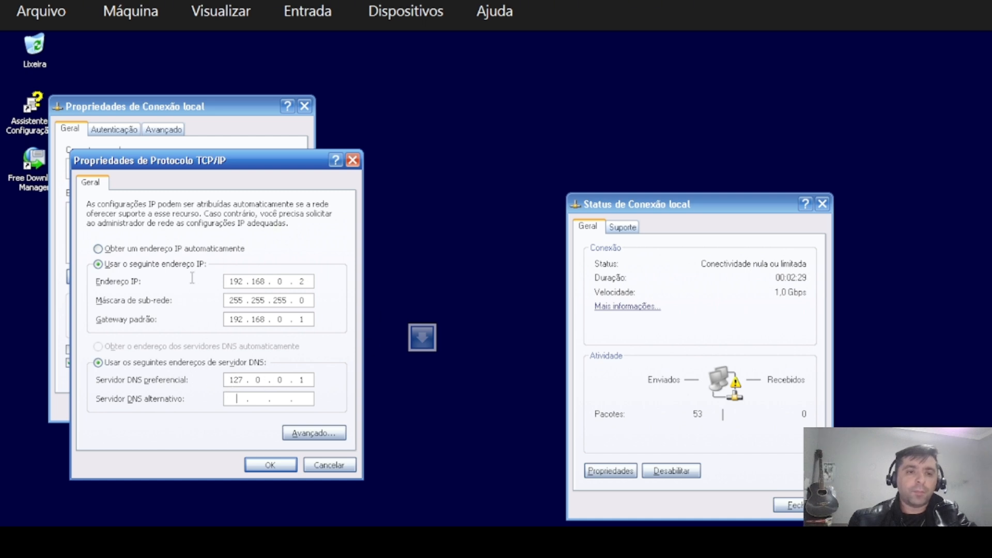
click(272, 465)
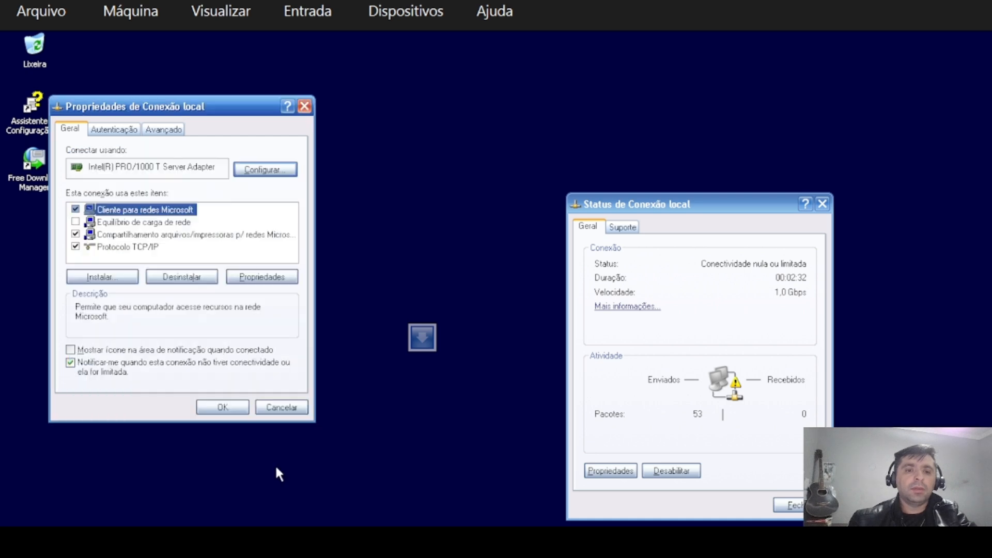
click(221, 407)
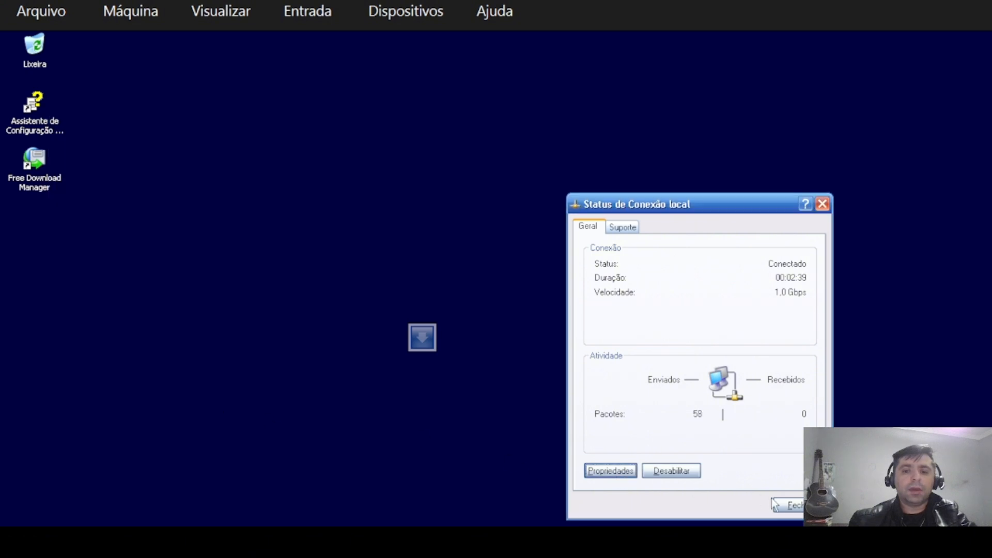
click(809, 505)
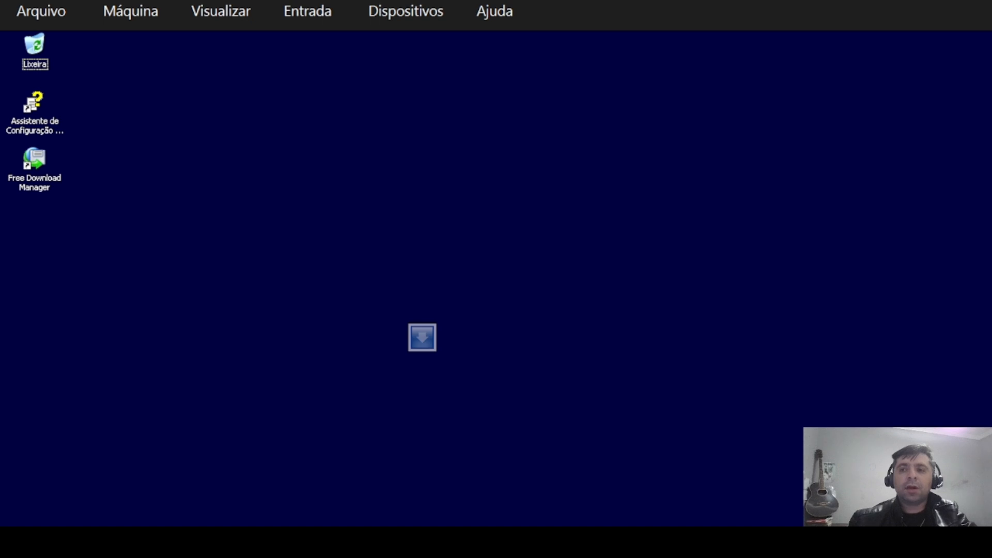
- Restore the server_main window to its smaller size and switch to the W7-User1 guest, maximizing its window
key(super+Down)
click(659, 167)
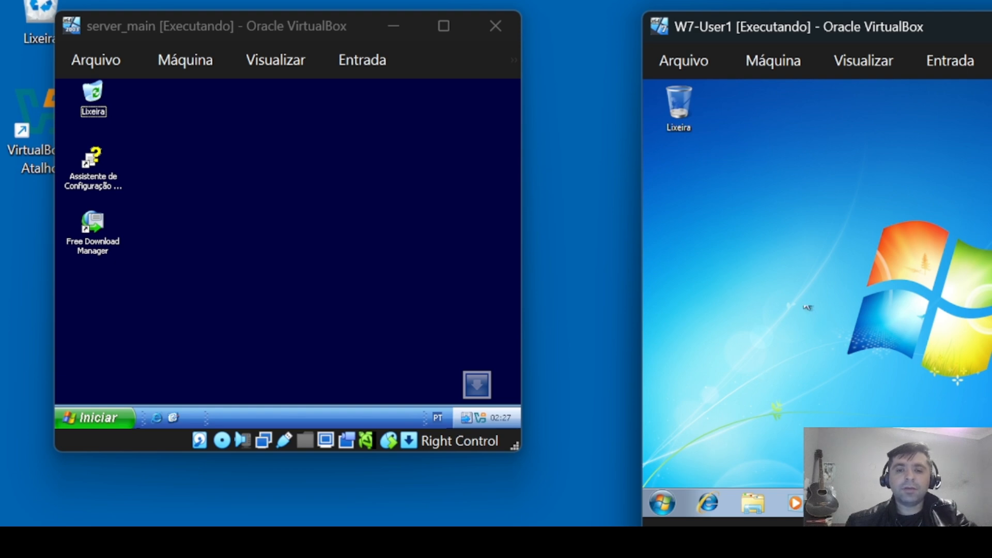
key(super+Up)
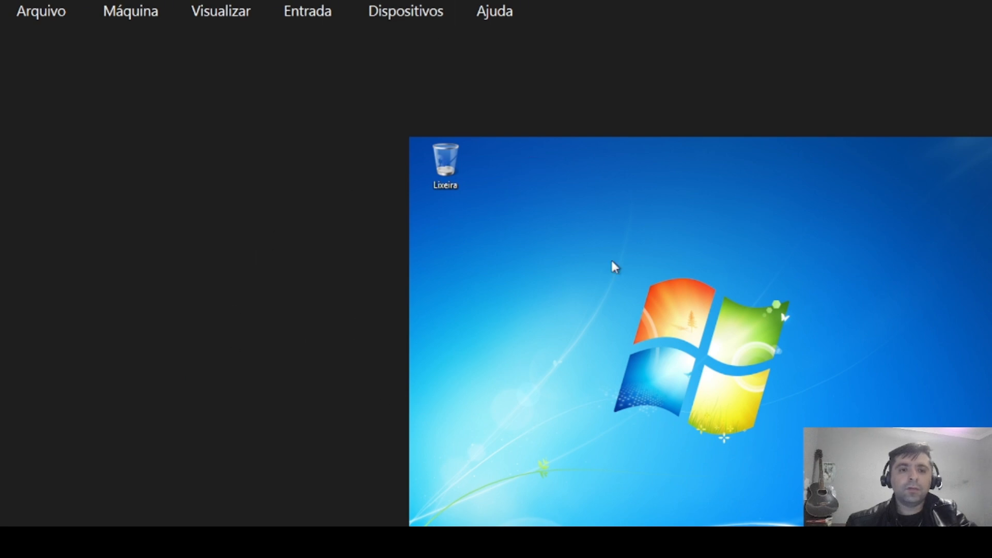
- Open the Central de Rede e Compartilhamento from the Windows 7 Painel de Controle
click(393, 21)
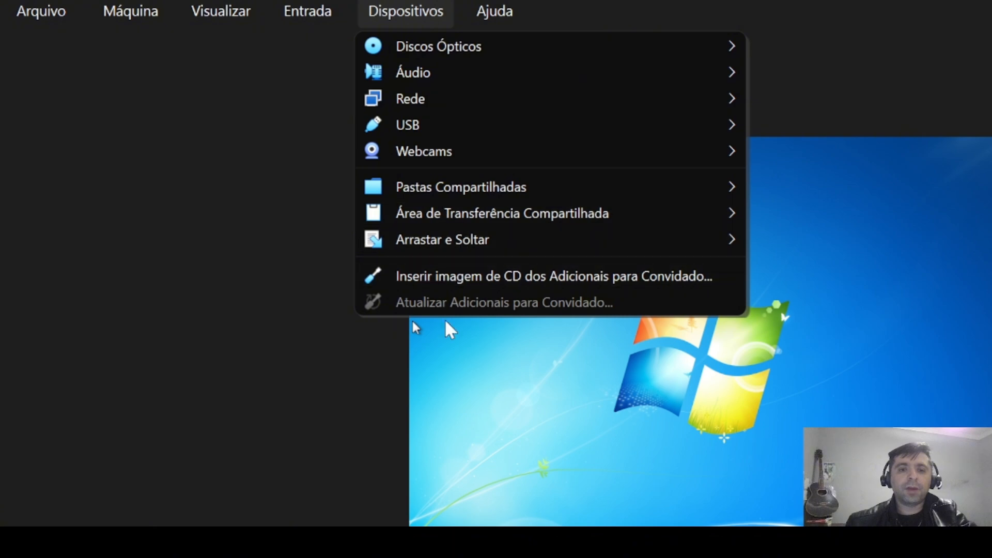
click(212, 401)
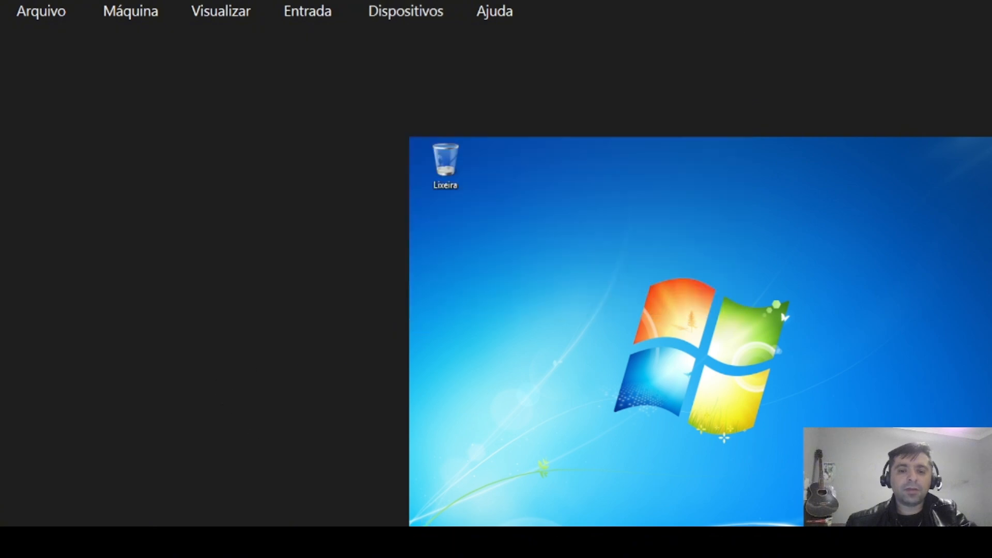
key(super)
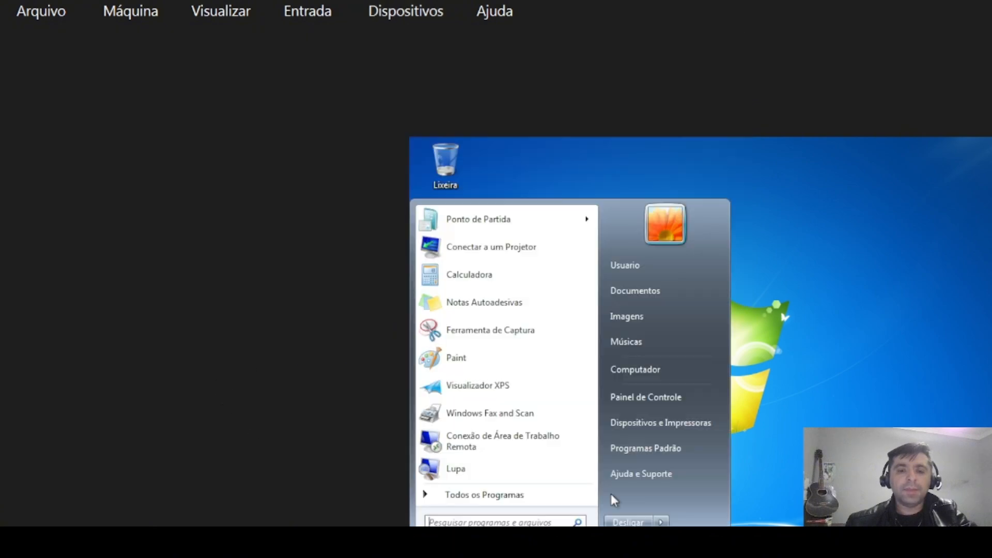
click(674, 399)
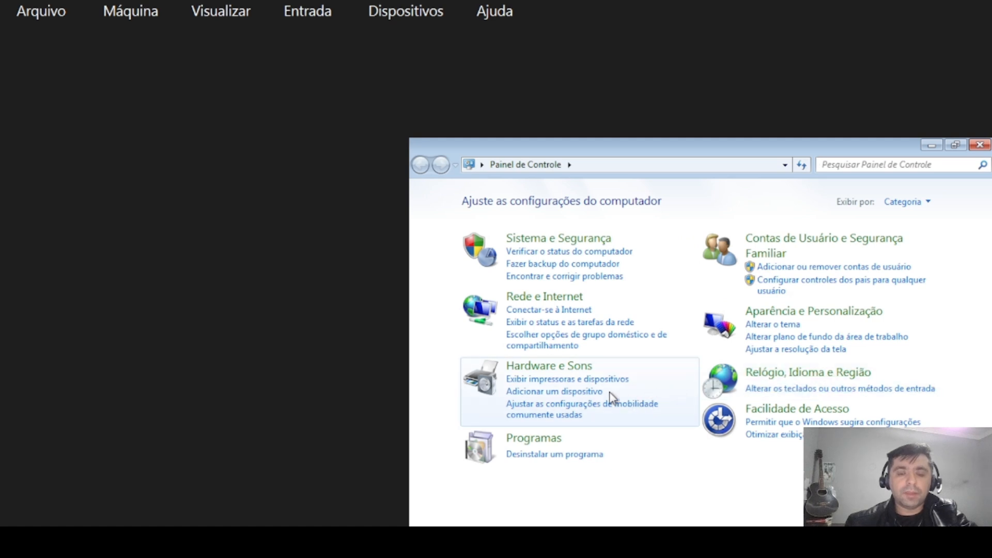
click(572, 297)
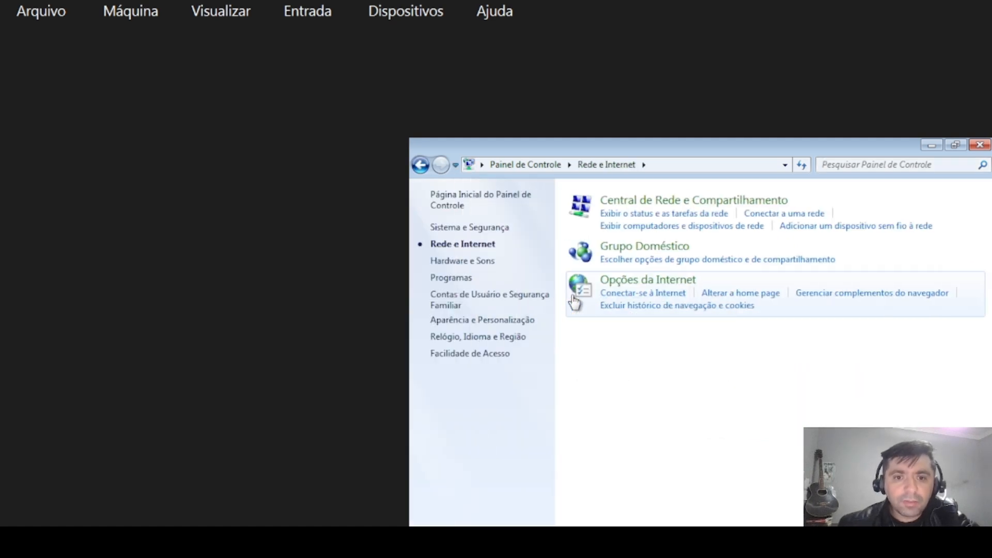
click(697, 209)
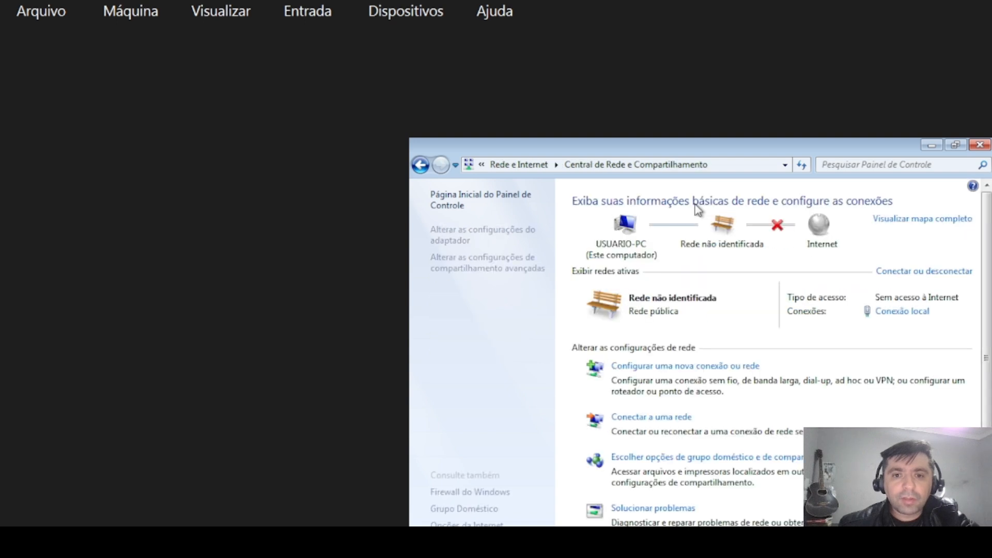
- Open the Protocolo TCP/IP Versão 4 (TCP/IPv4) properties of the Windows 7 Conexão local
click(902, 312)
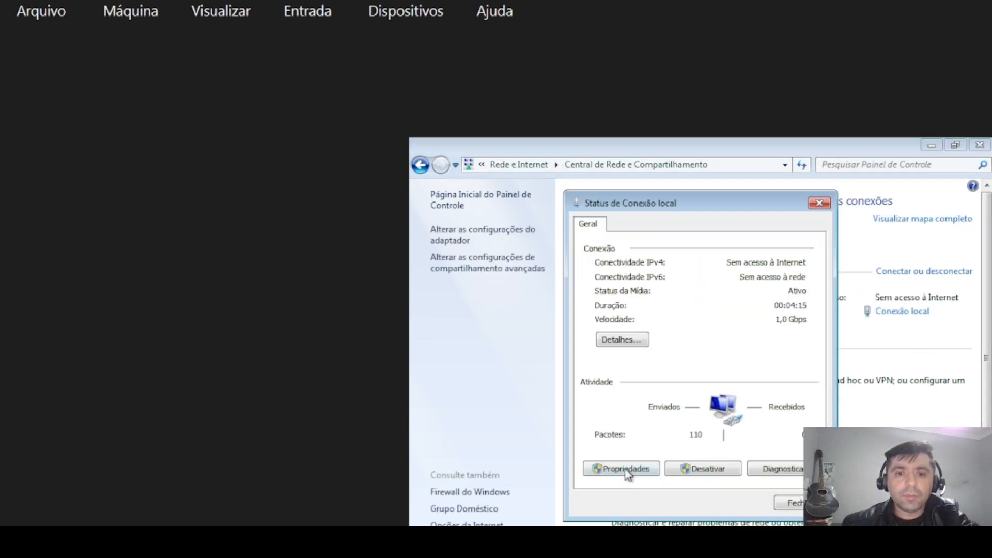
click(650, 468)
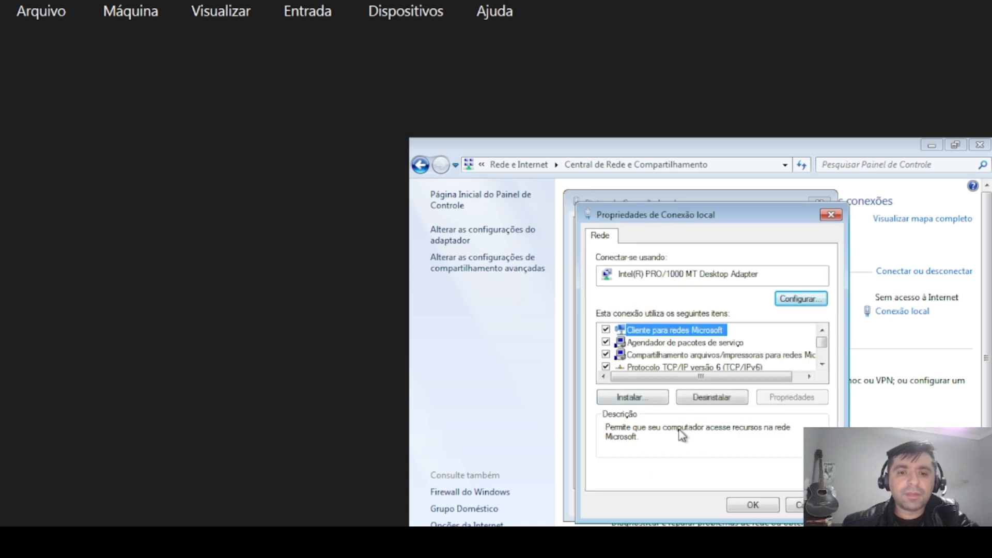
click(667, 367)
scroll(667, 367, down, 1)
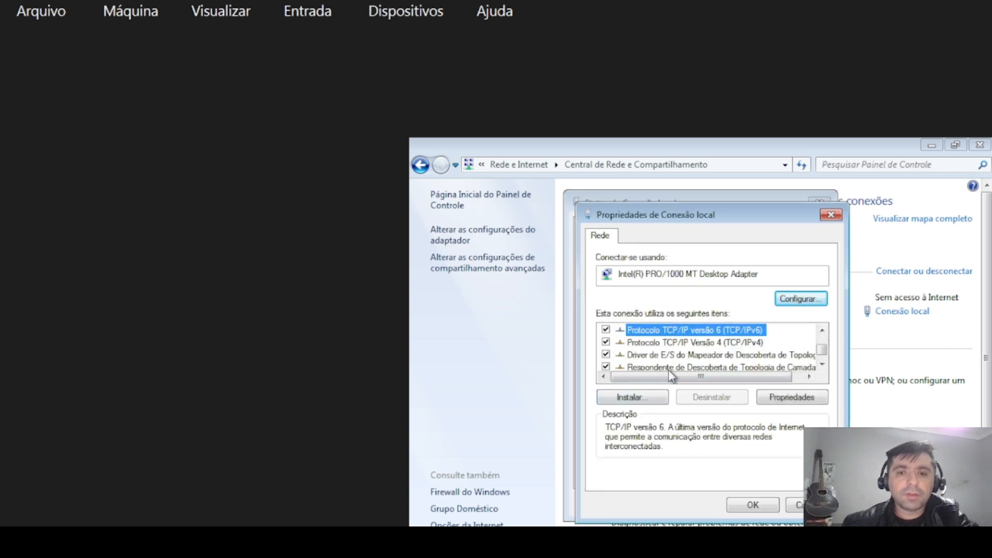
click(692, 343)
double_click(693, 343)
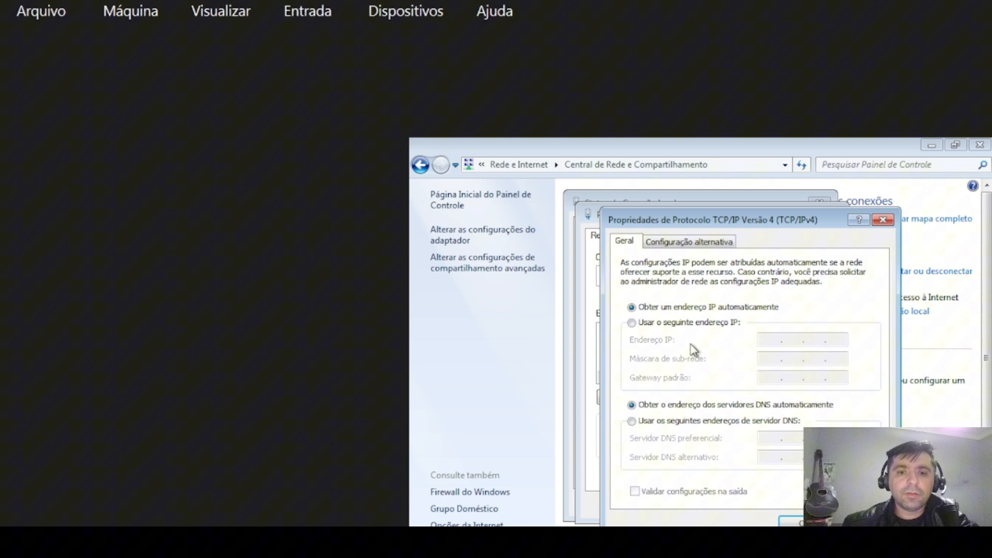
- Assign the Windows 7 machine the static IP address 192.168.0.3 with subnet mask 255.255.255.0
click(632, 322)
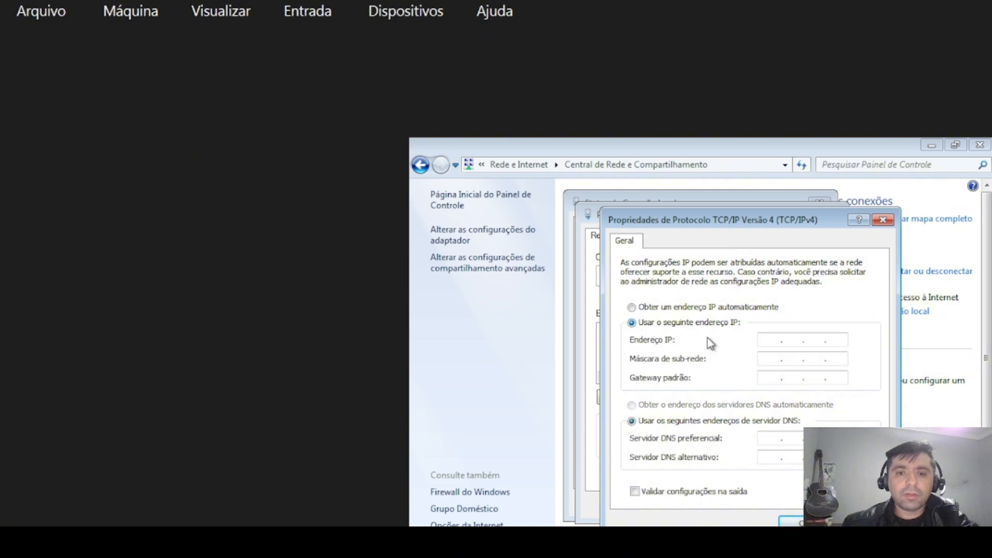
click(774, 340)
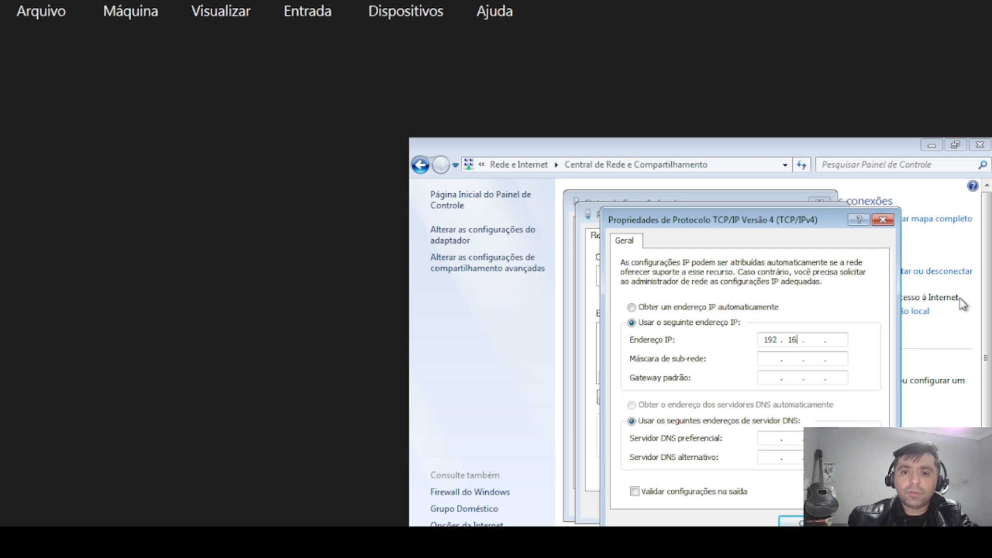
key(Tab)
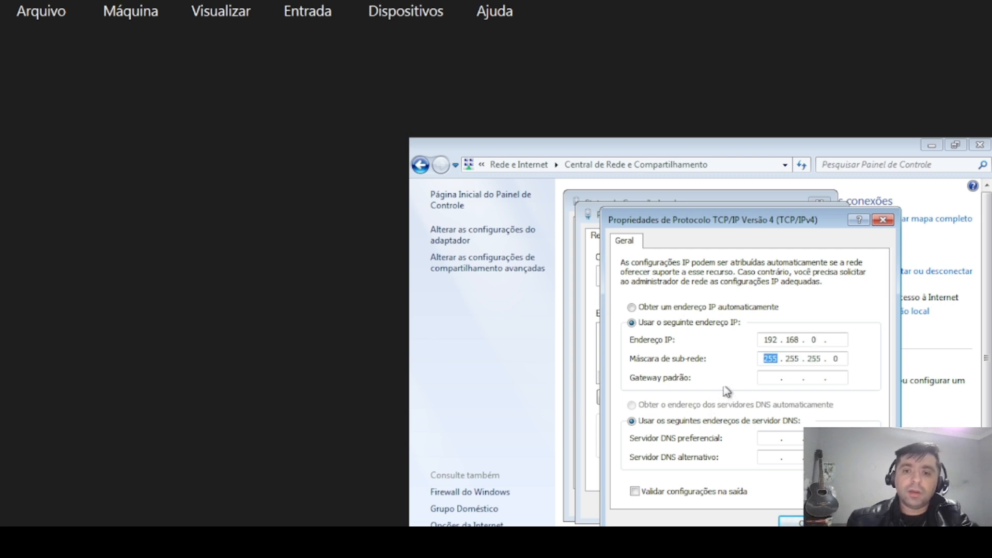
key(shift+Tab)
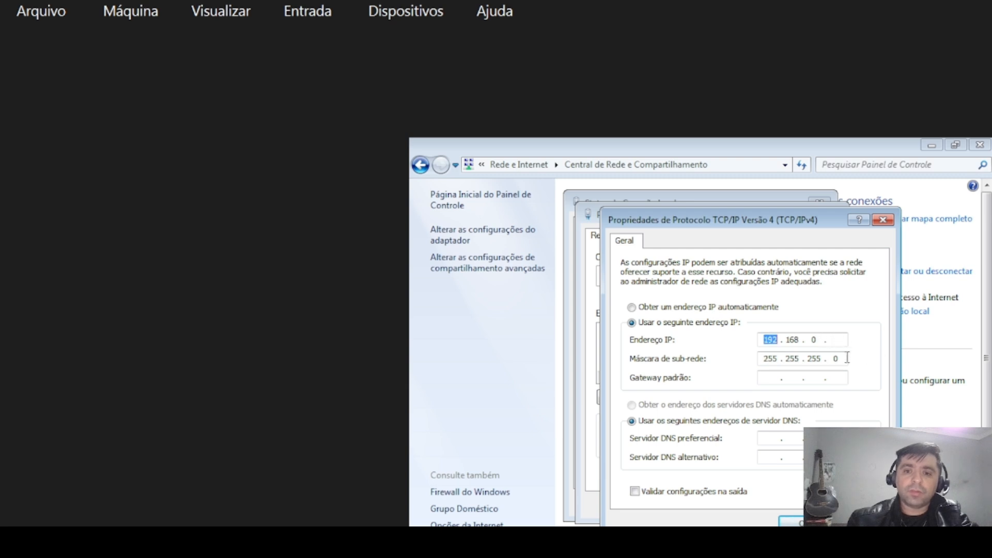
click(838, 341)
text(3)
key(Tab)
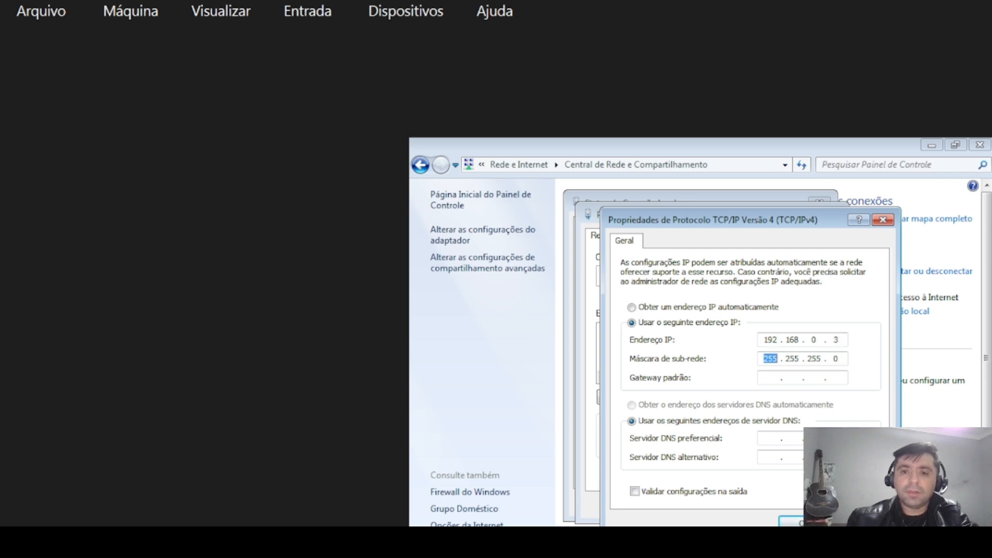
- Set the default gateway to 192.168.0.2 and enter the preferred DNS server address
key(Tab)
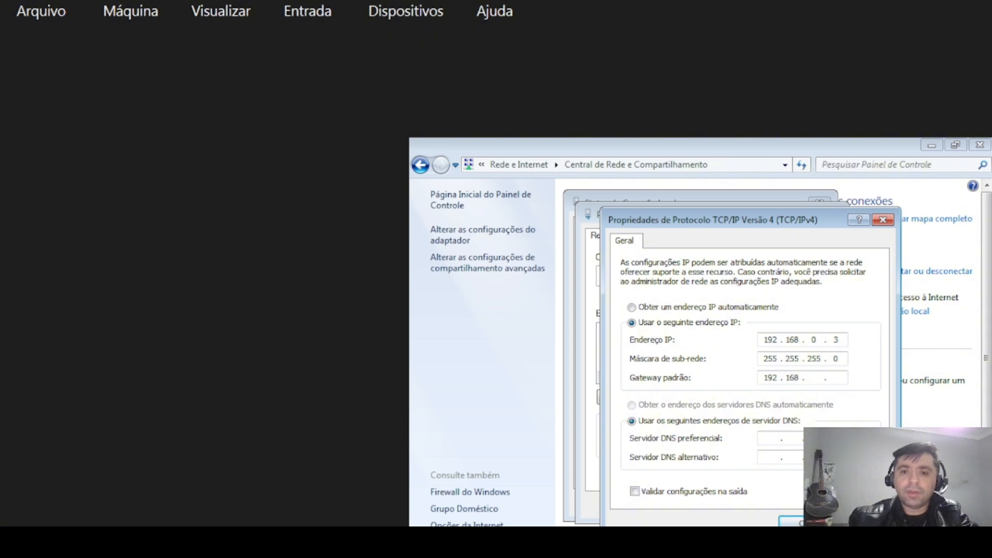
text(192.168.0)
key(Tab)
key(shift+Tab)
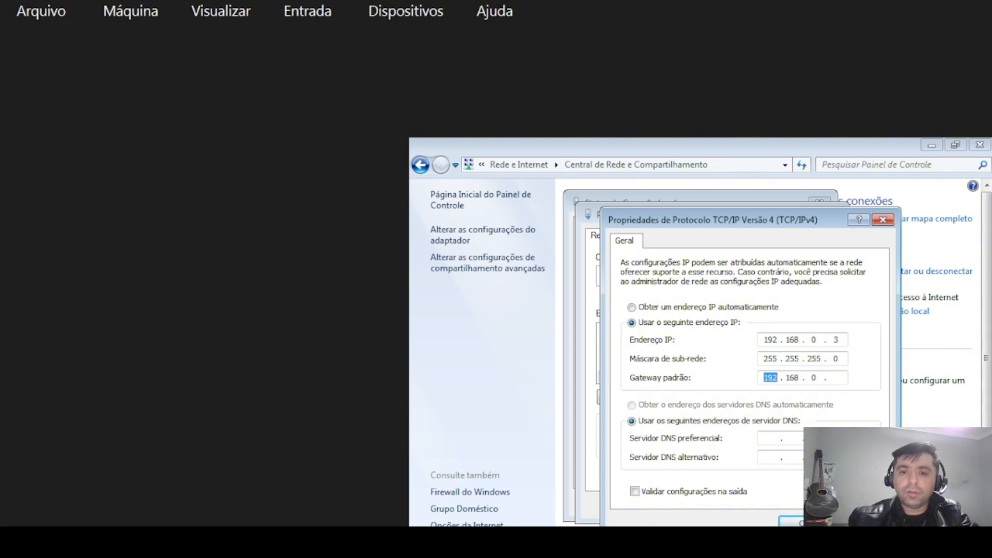
click(837, 378)
text(2)
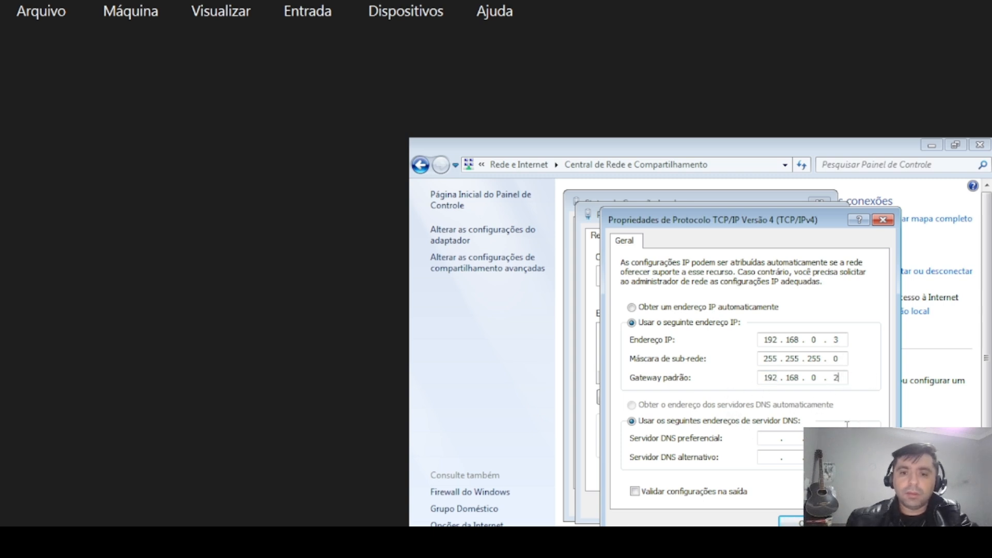
click(765, 439)
text(192 . 168 .)
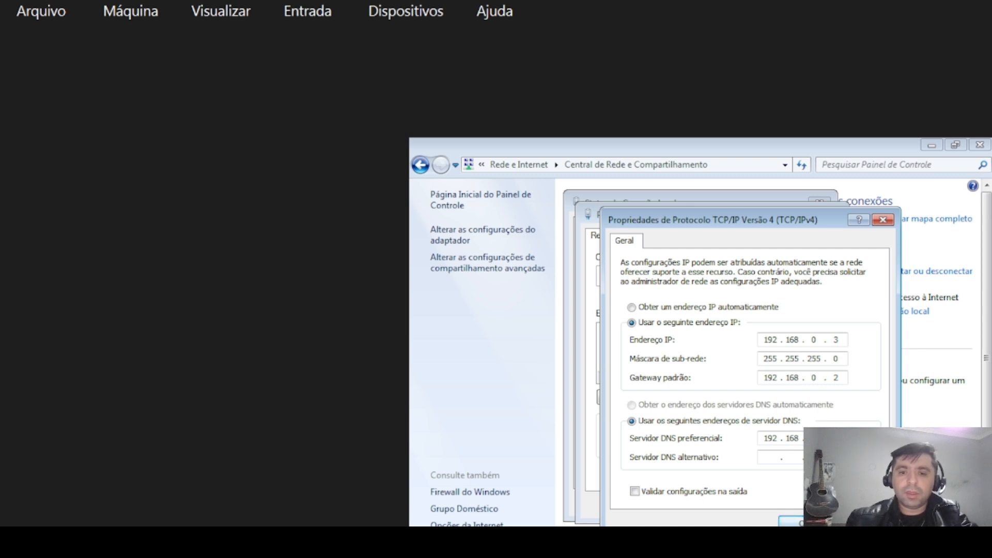
- Apply the IPv4 settings, close the Conexão local dialogs and set the network location to Rede doméstica
key(Return)
click(756, 505)
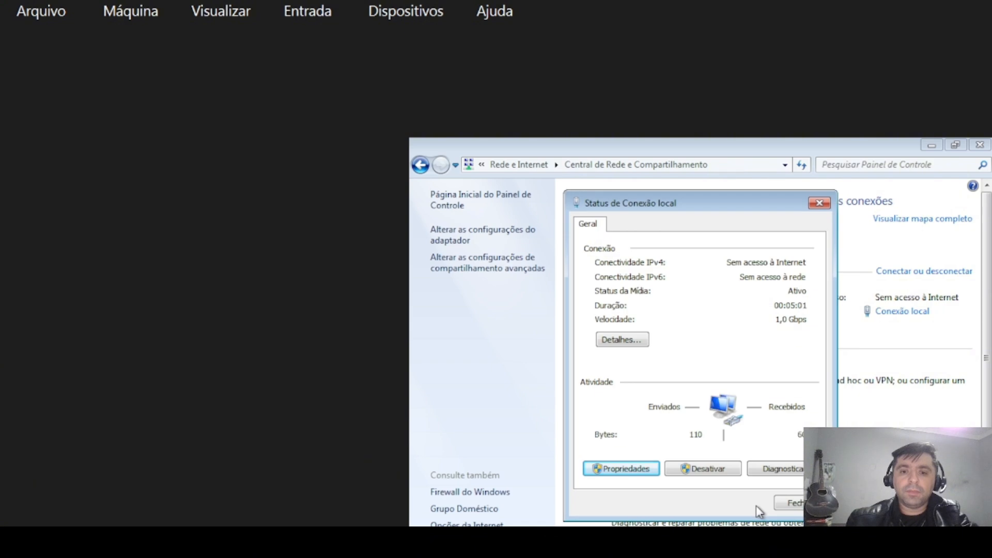
click(794, 504)
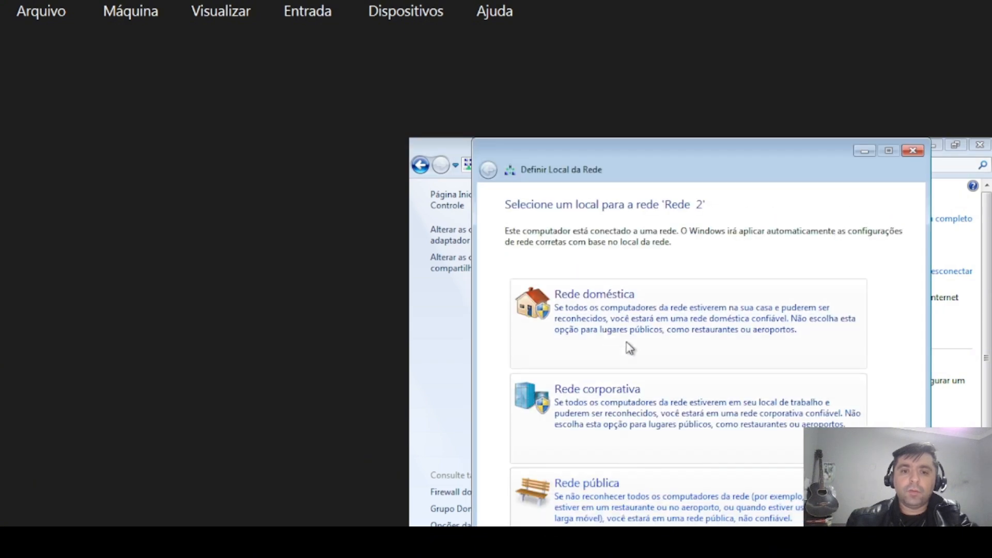
click(639, 331)
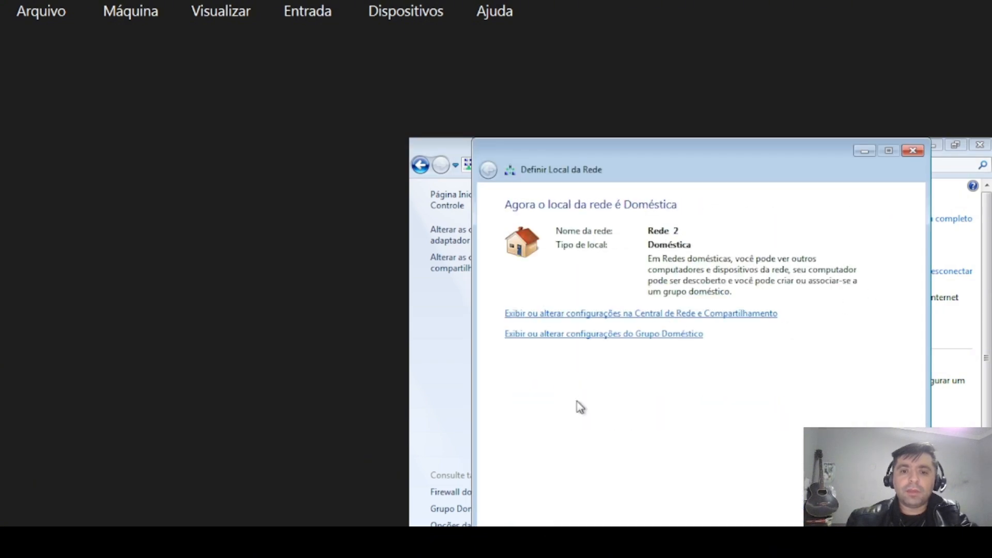
click(895, 536)
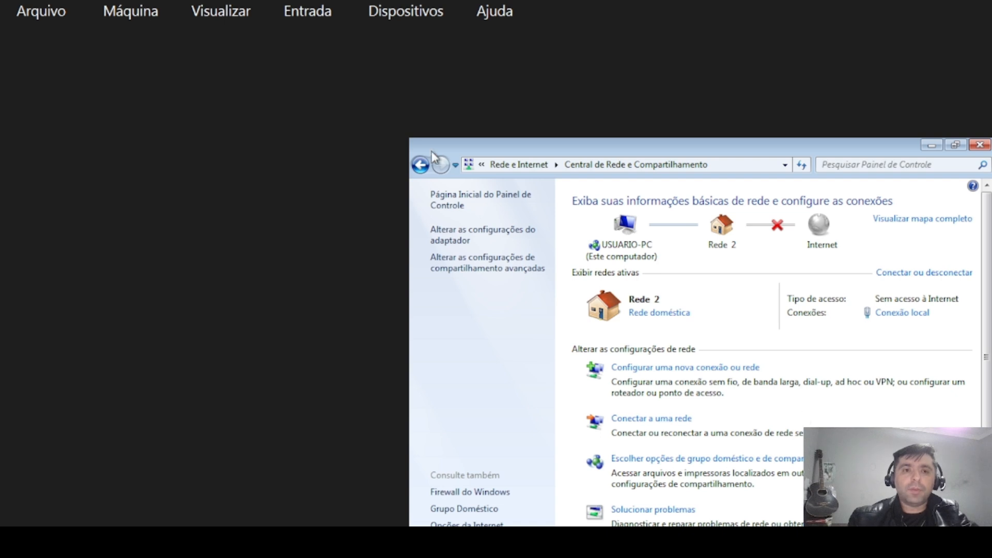
- Insert the Guest Additions CD image into the Windows 7 machine and open the CD drive (D:) from Computador
click(405, 11)
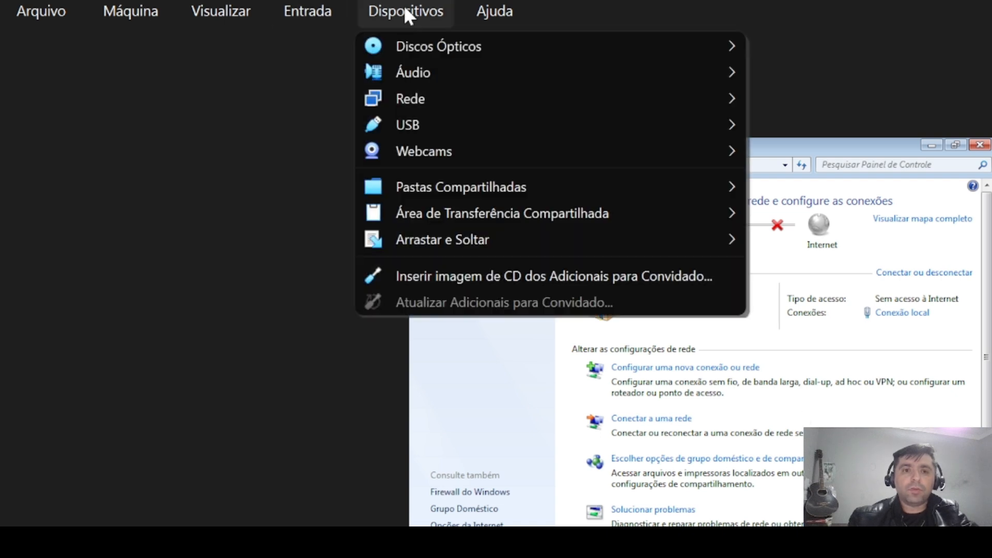
click(559, 274)
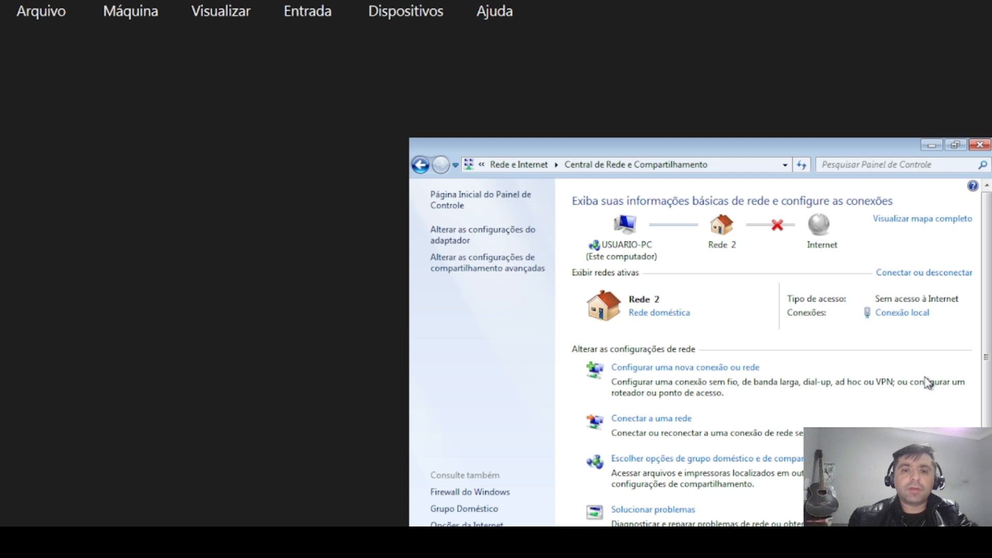
click(424, 538)
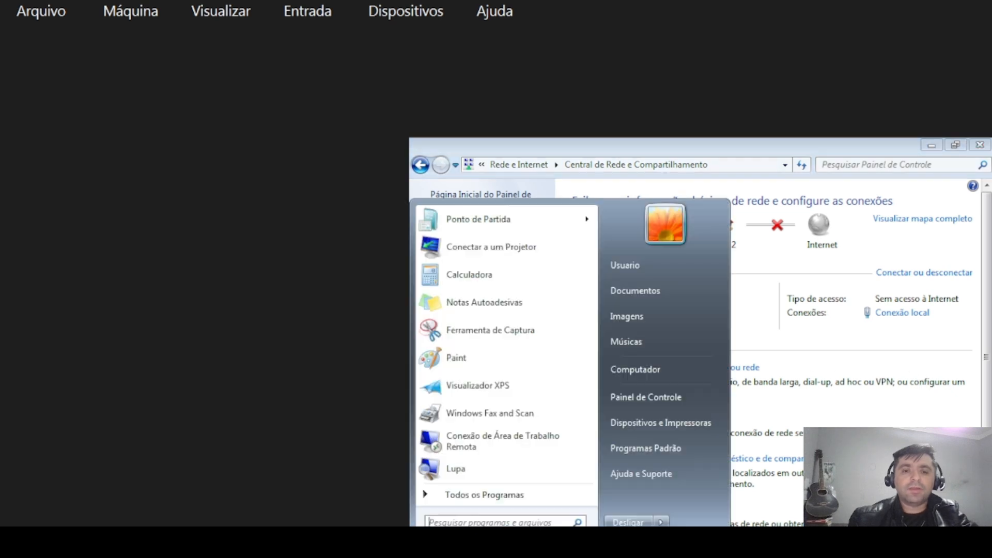
click(655, 379)
click(611, 307)
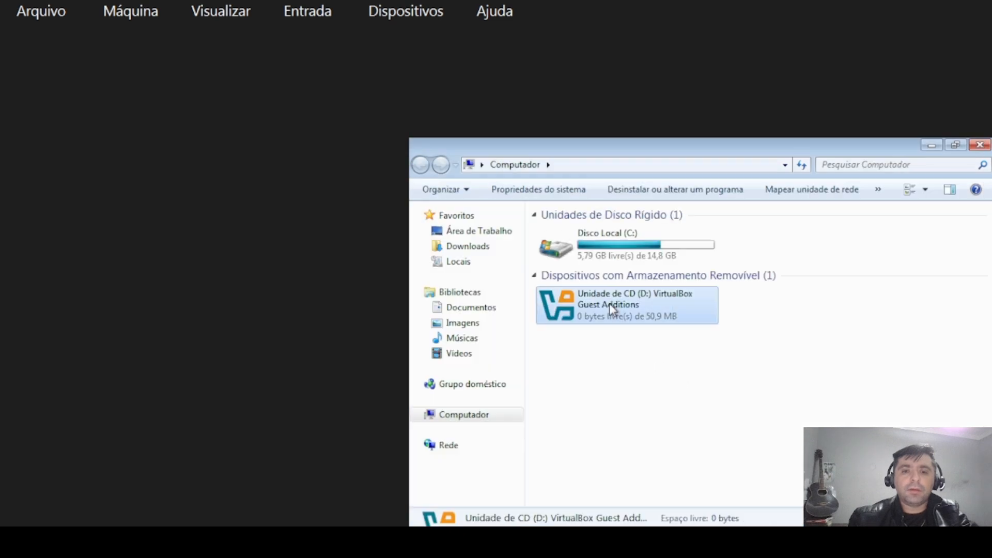
right_click(613, 308)
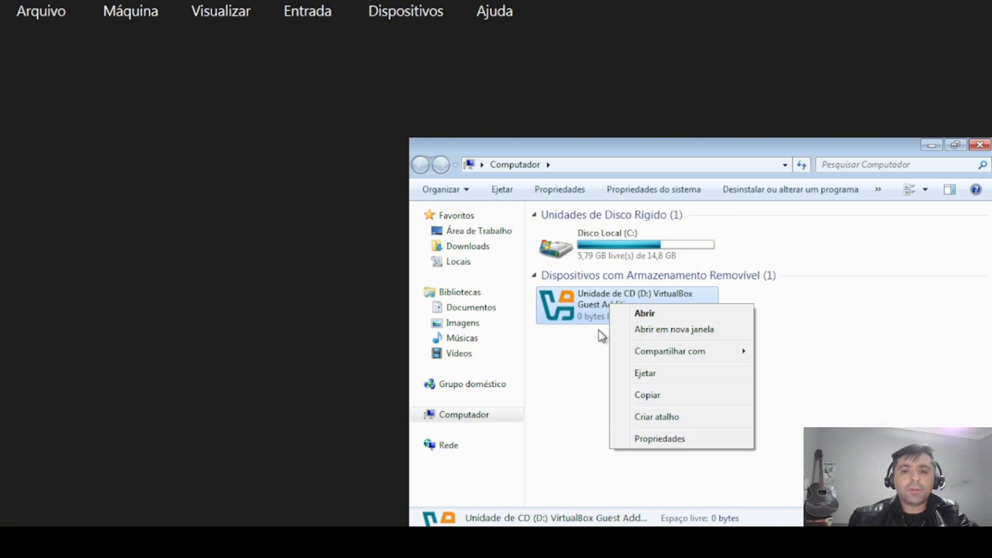
click(650, 318)
- Run VBoxWindowsAdditions and start installing Oracle VirtualBox Guest Additions 7.2.6 in the default destination folder
click(581, 404)
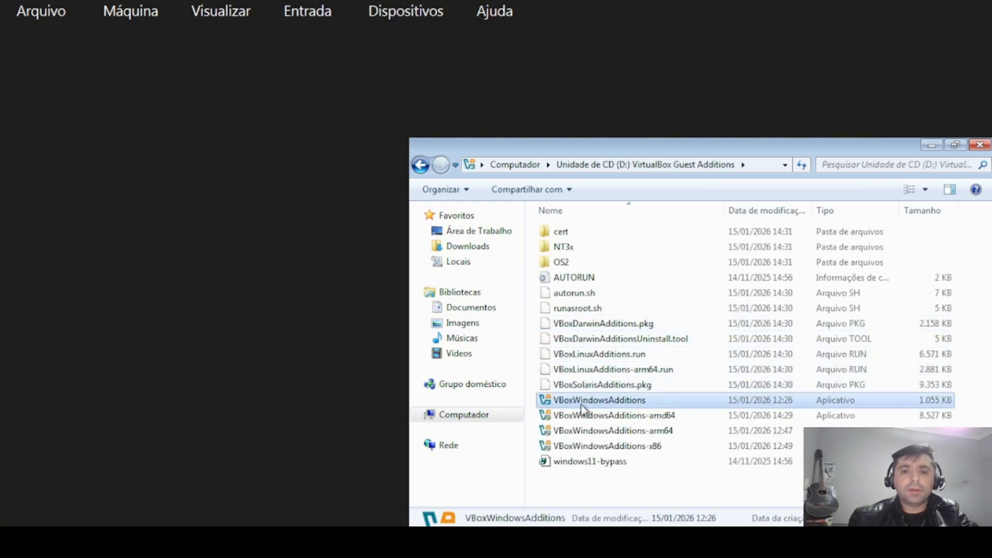
double_click(581, 406)
click(761, 363)
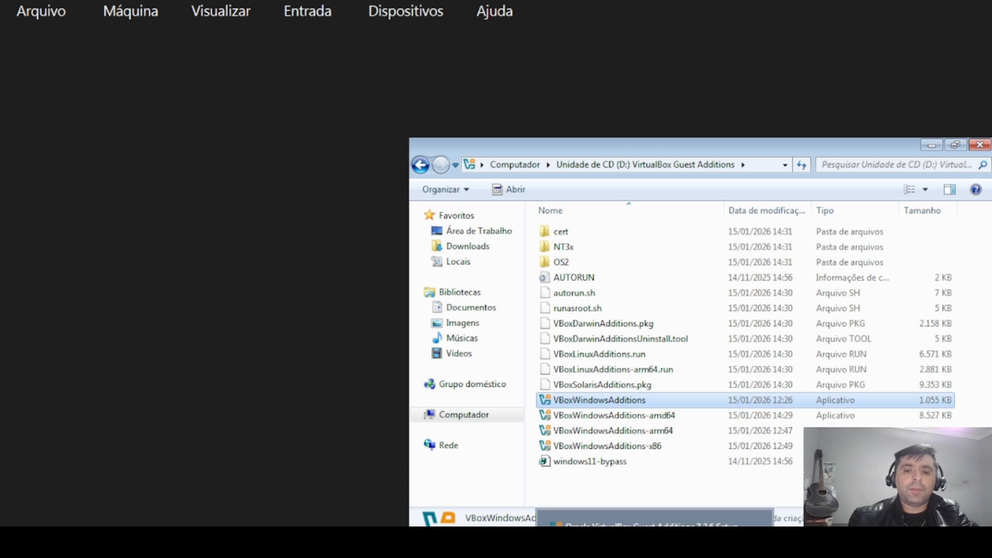
click(765, 468)
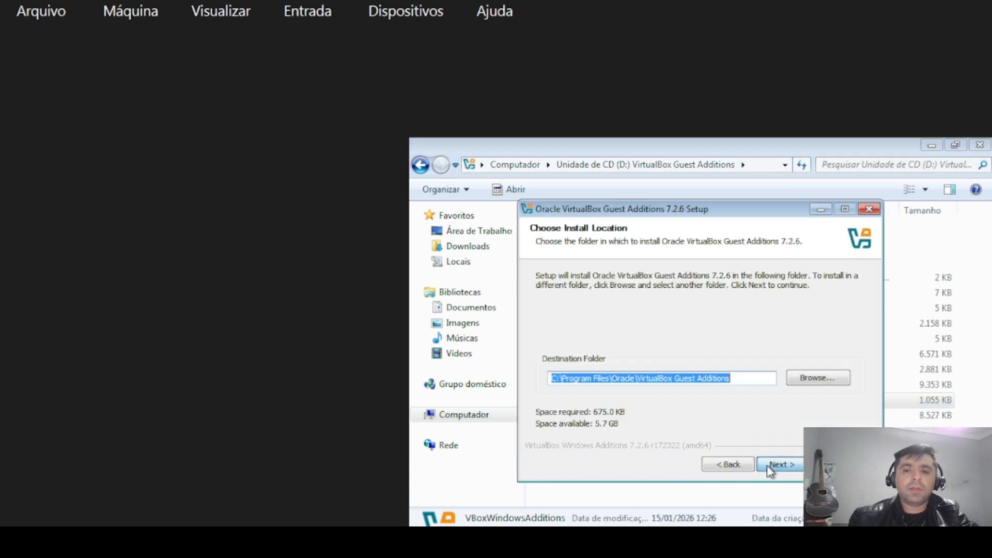
click(783, 467)
click(783, 465)
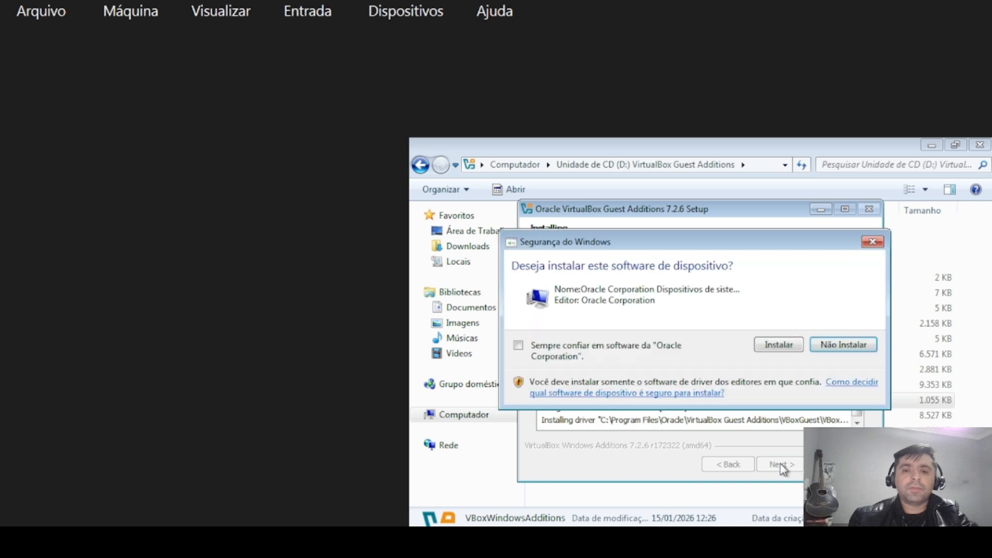
- Allow installation of the Oracle Corporation system device, video adapter and mouse drivers
click(783, 345)
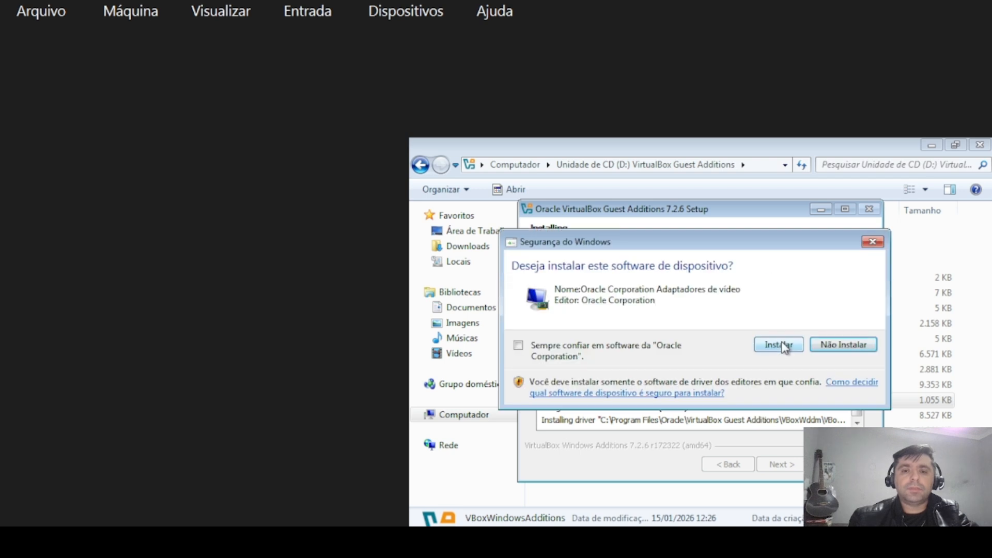
click(779, 345)
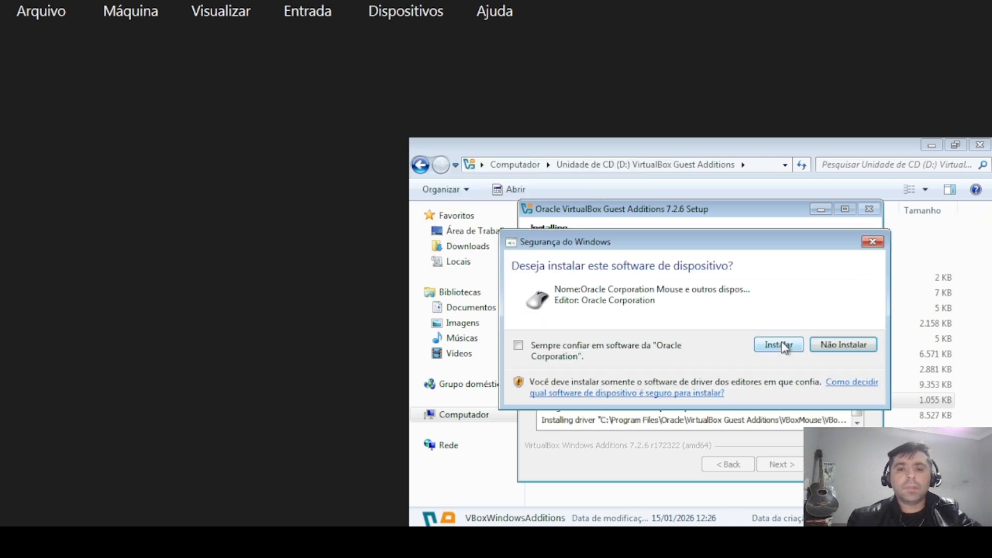
click(783, 346)
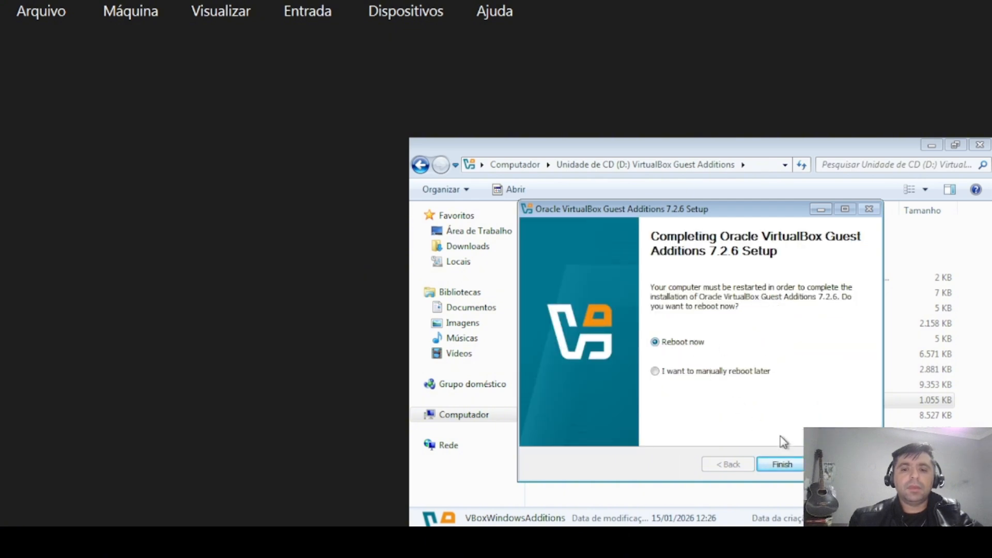
- Finish the Guest Additions 7.2.6 setup with the option to reboot the Windows 7 machine immediately
click(783, 464)
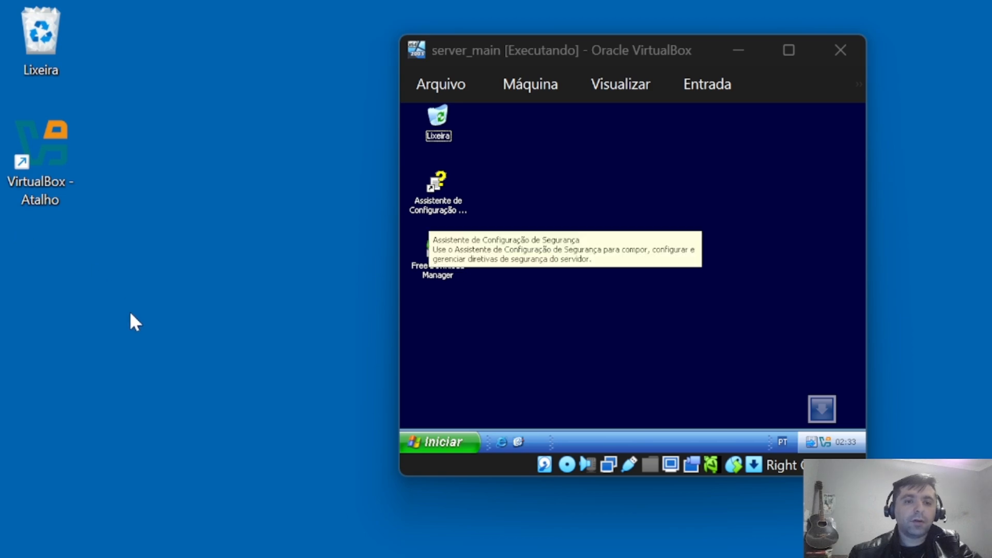
- In the VirtualBox manager, raise W7-User1's video memory to 128 MB and start the machine
double_click(28, 168)
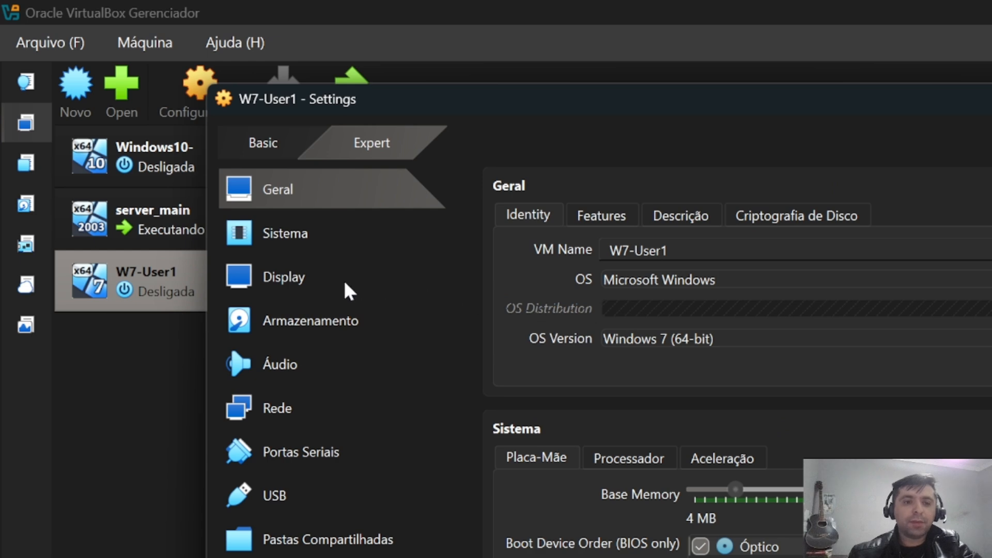
click(280, 278)
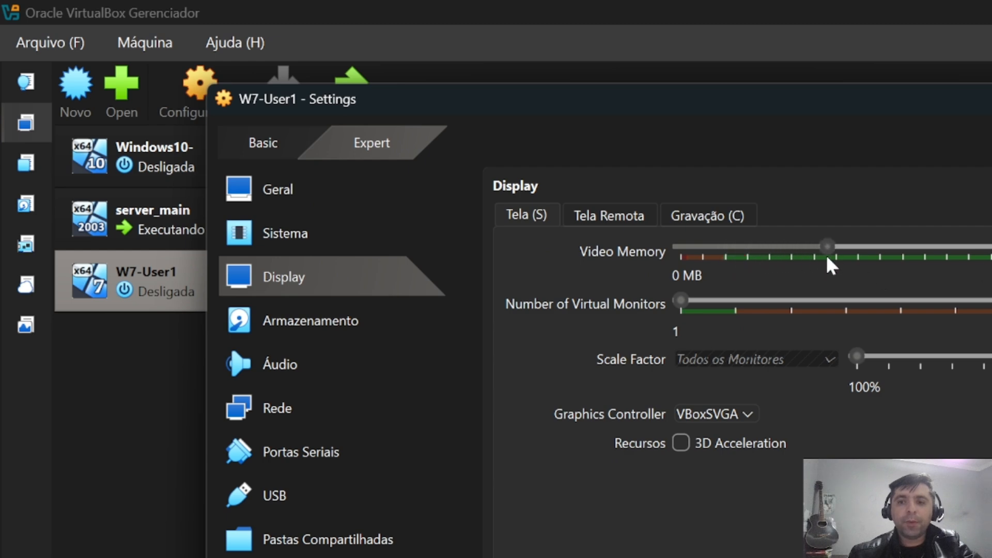
drag(967, 263, 991, 263)
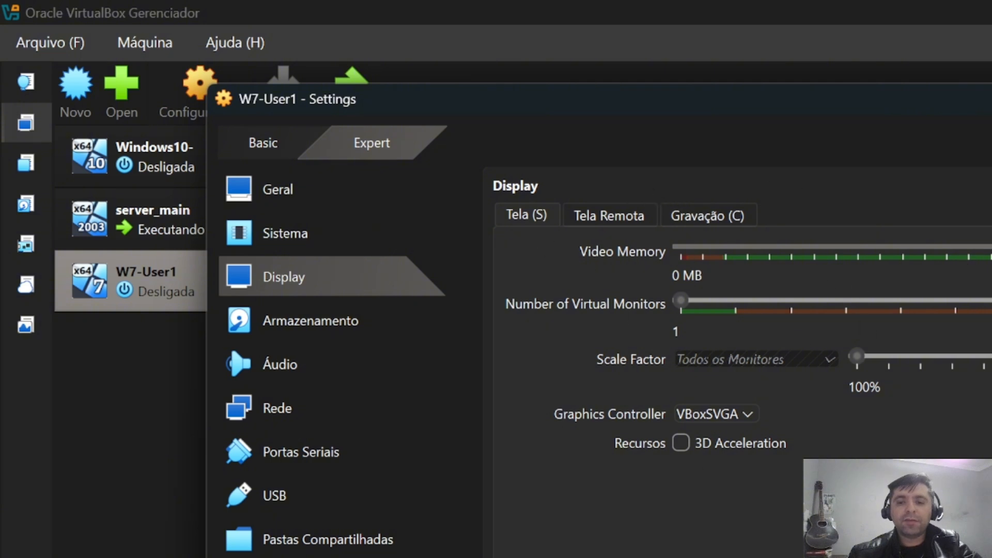
key(Return)
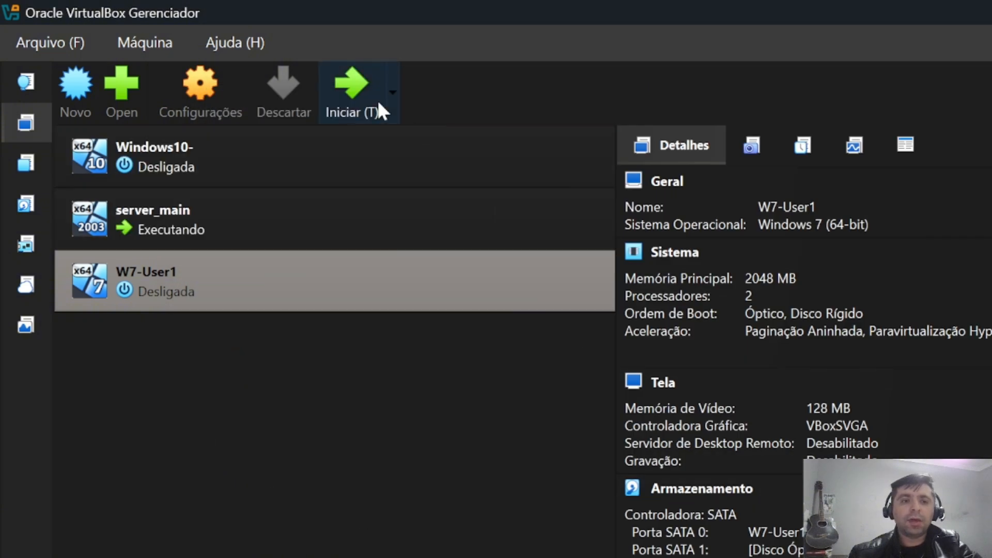
click(358, 85)
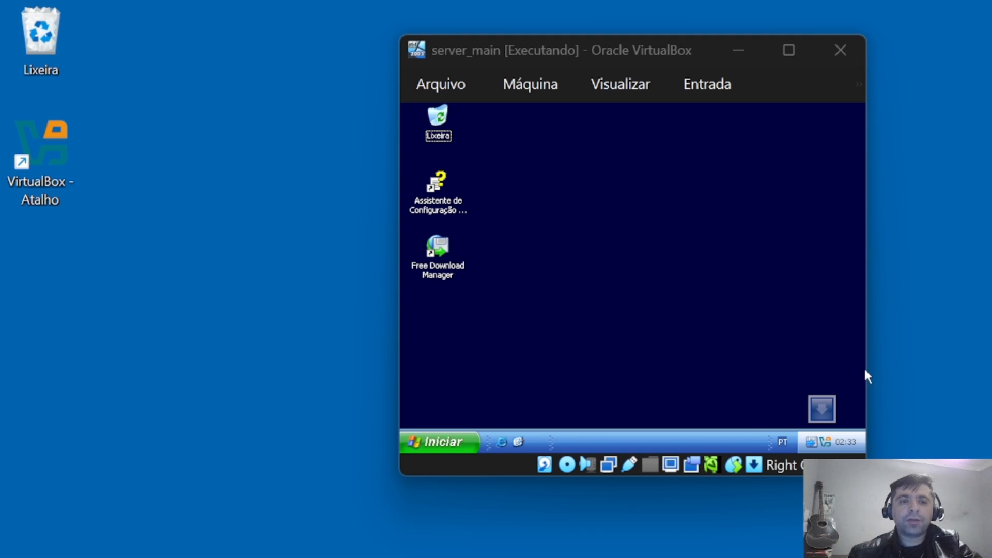
- Maximize the W7-User1 machine window and open a command prompt, placed near the middle of the Windows 7 desktop
click(790, 49)
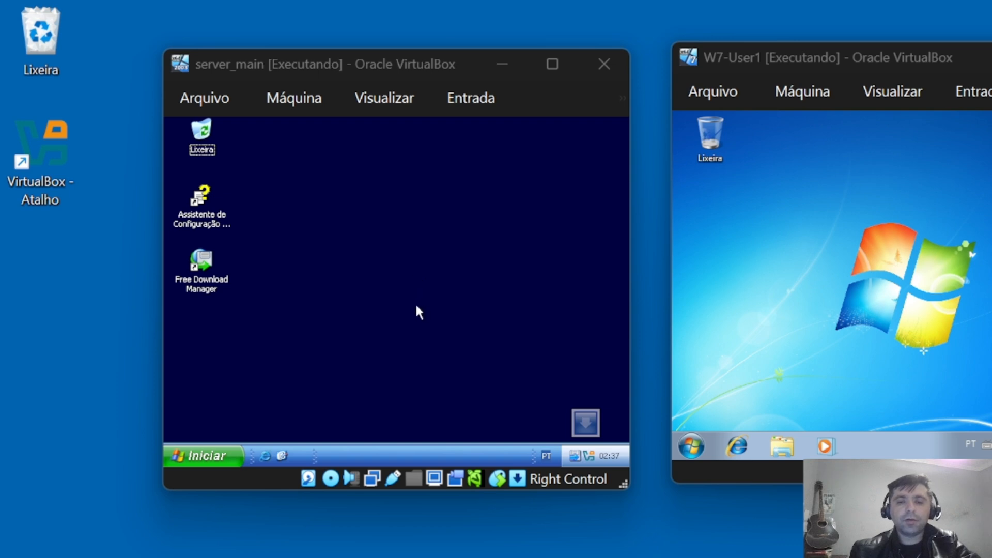
click(935, 277)
click(991, 57)
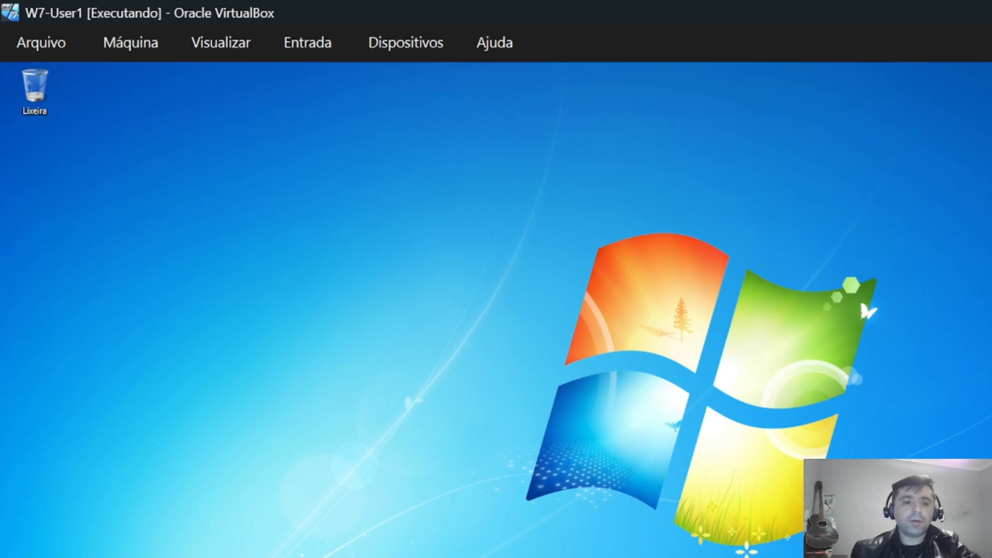
key(super)
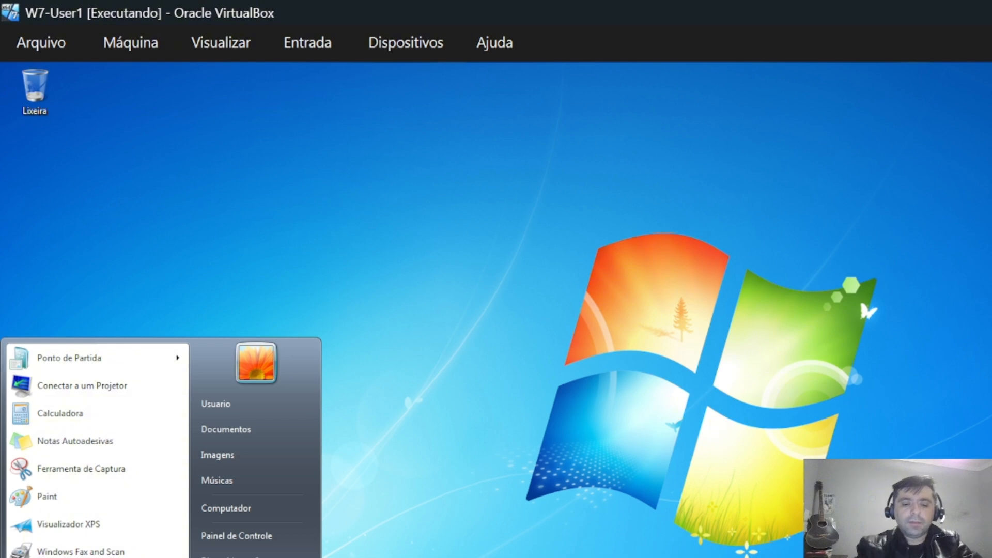
text(cmd)
key(Return)
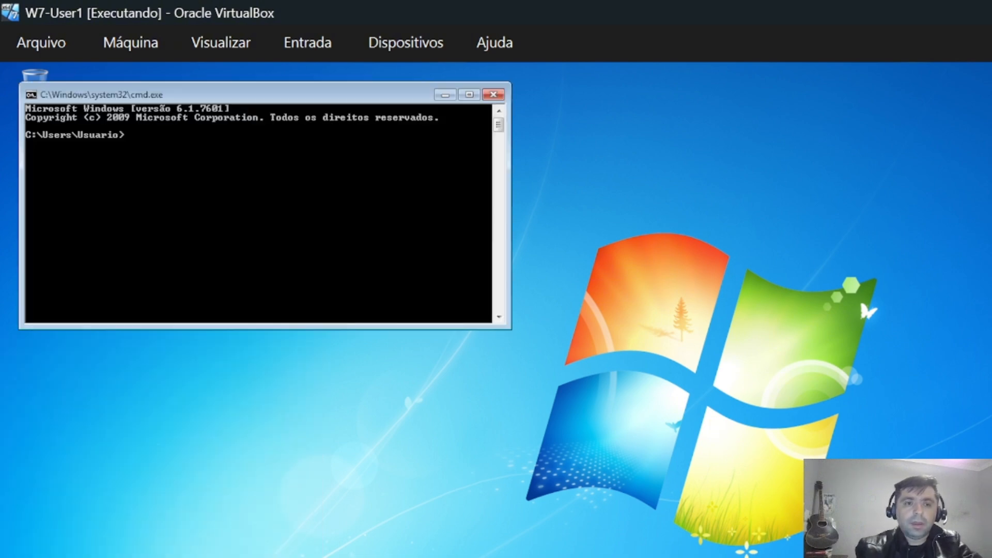
click(469, 94)
drag(360, 72, 783, 207)
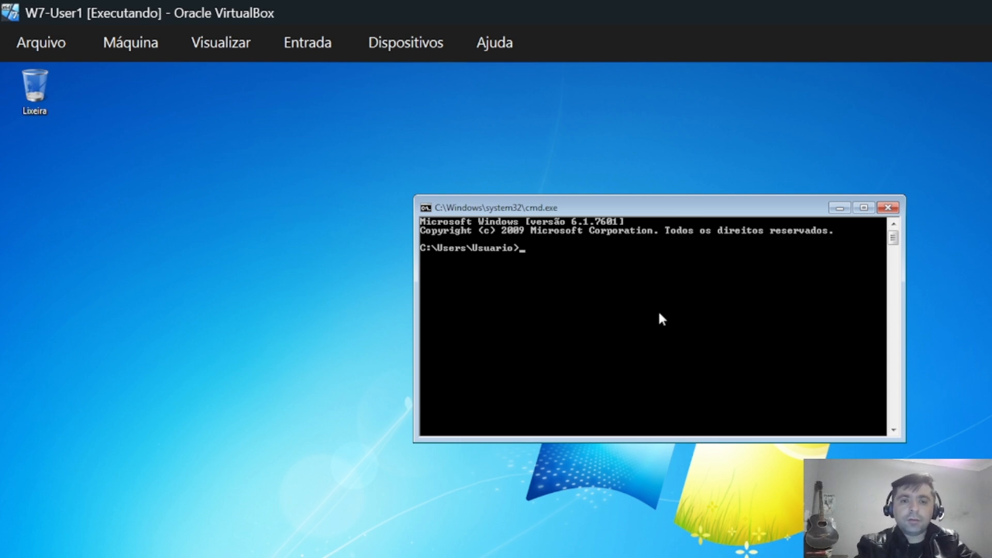
- Check the Windows 7 machine's IP configuration with ipconfig
text(ip)
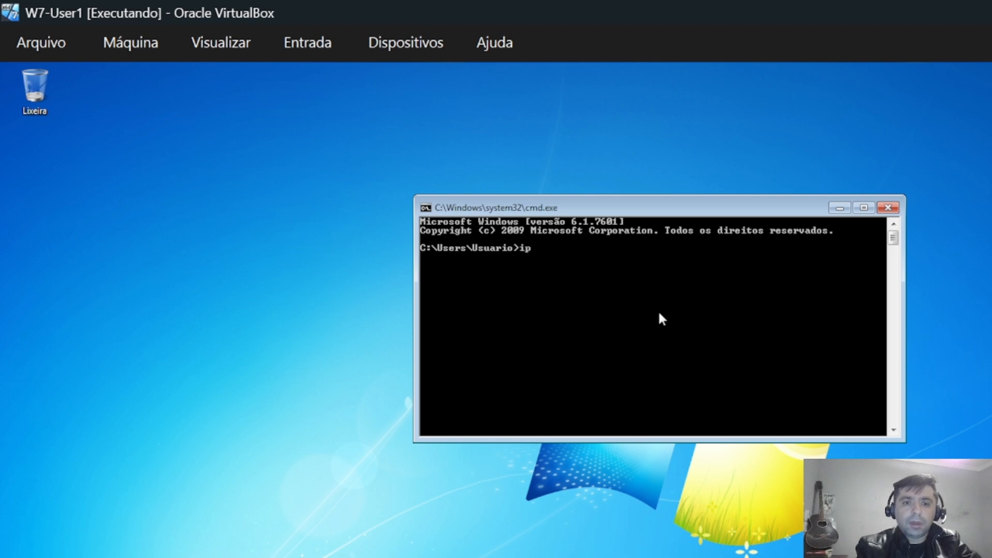
text(co)
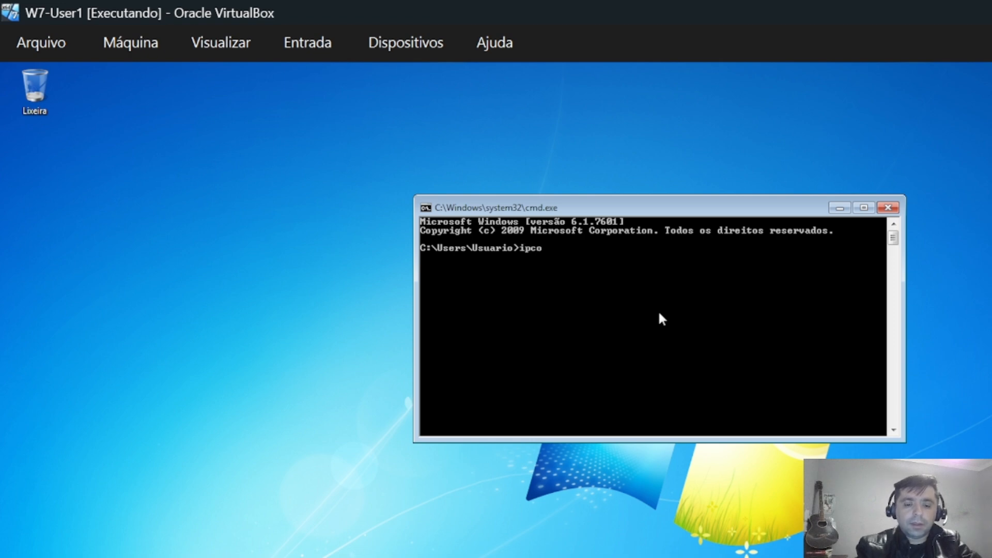
text(nfig)
key(Return)
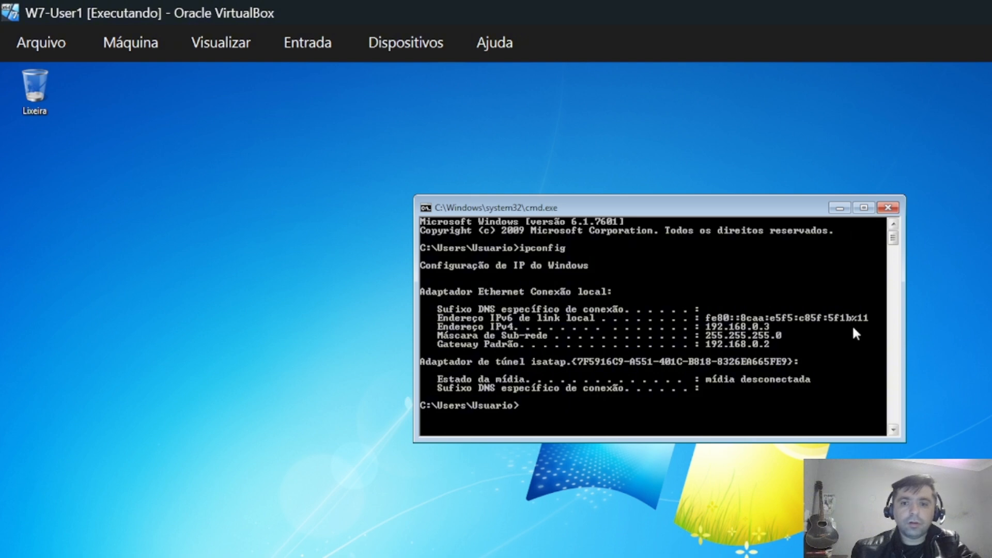
- Test the connection from Windows 7 to the server with ping 192.168.0.2 and close the command prompt
scroll(780, 344, down, 4)
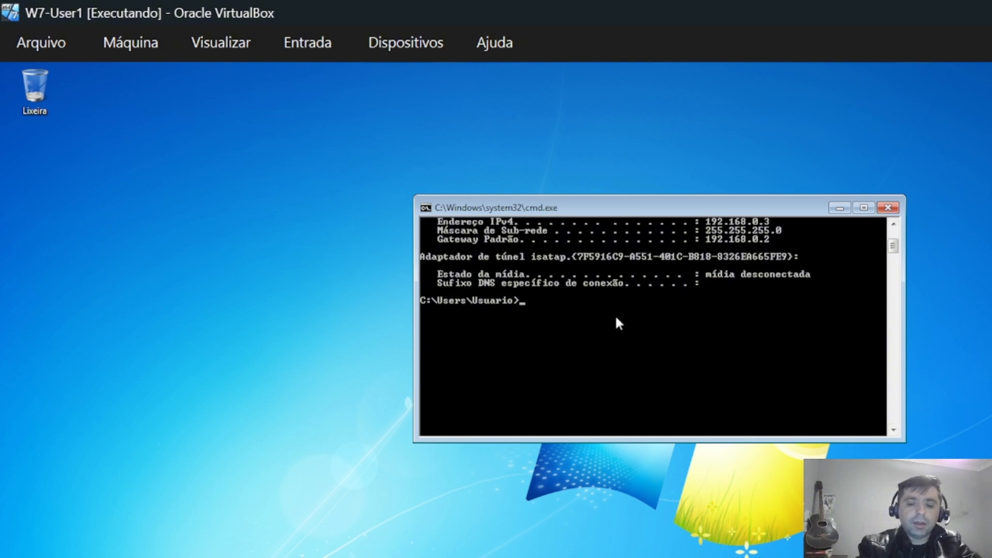
text(ping 192.168.0.2)
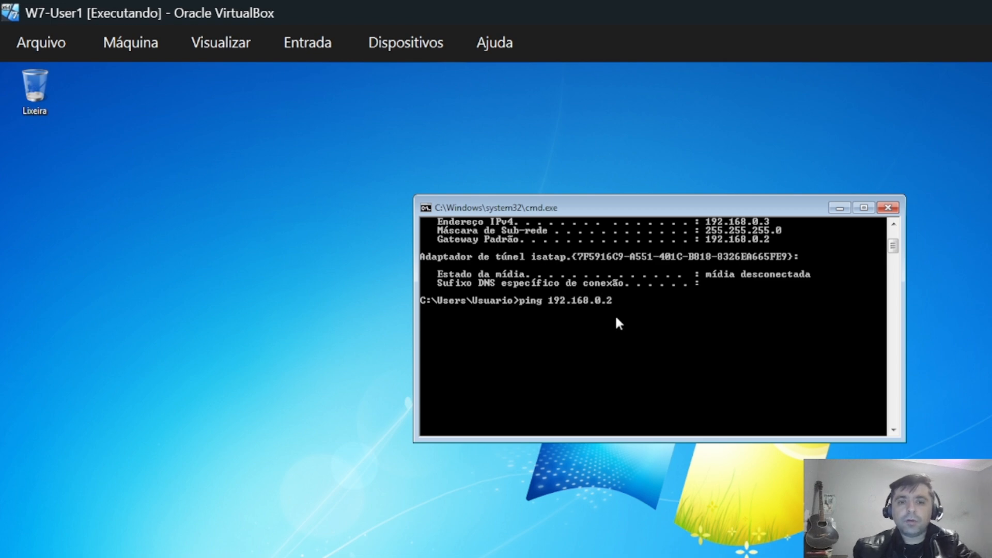
key(Return)
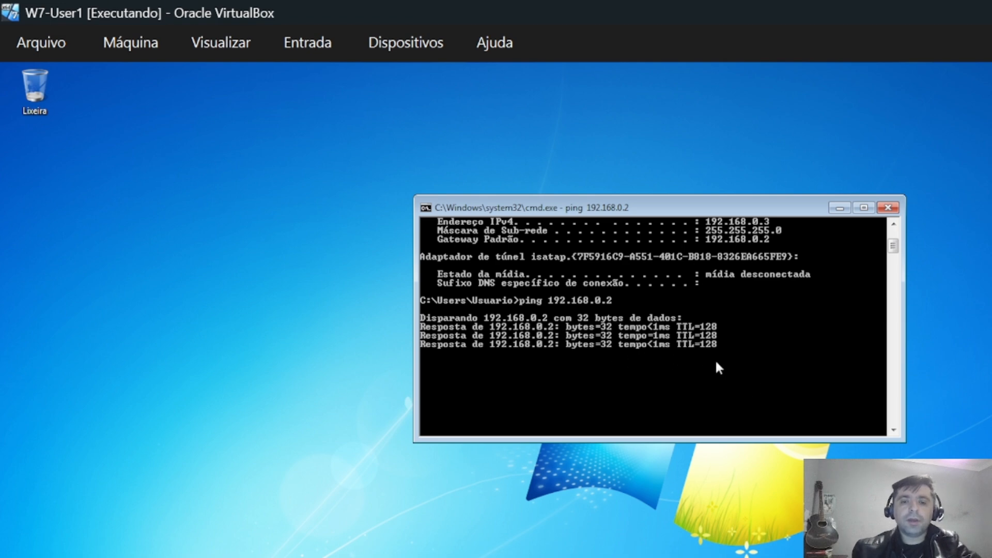
click(889, 208)
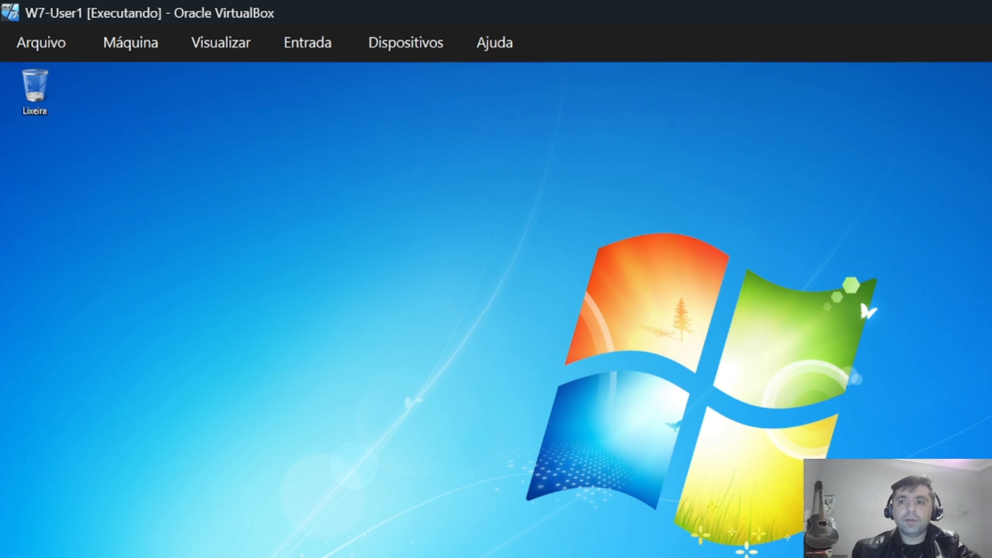
- Restore the W7-User1 window, maximize server_main and open a command prompt in a free area of the server's desktop
click(991, 13)
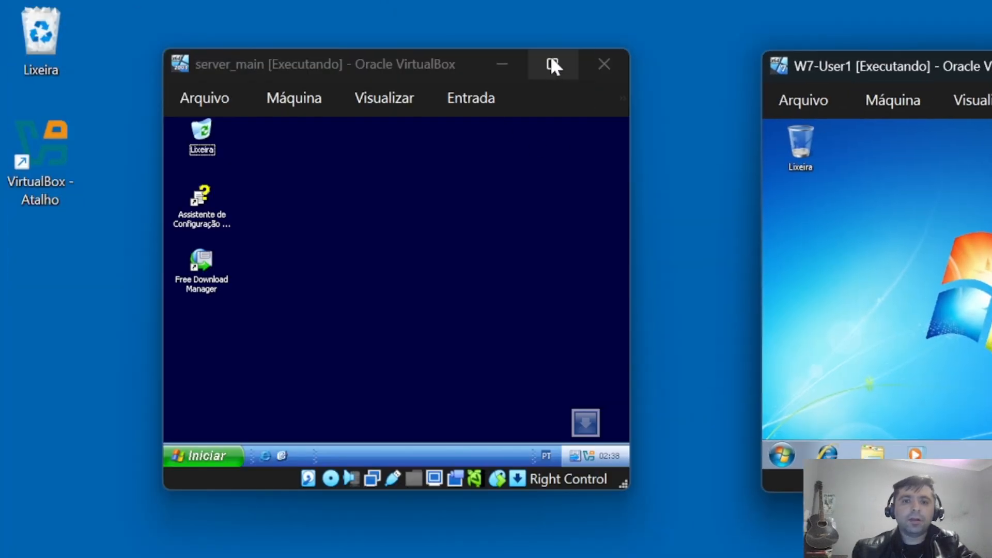
click(553, 65)
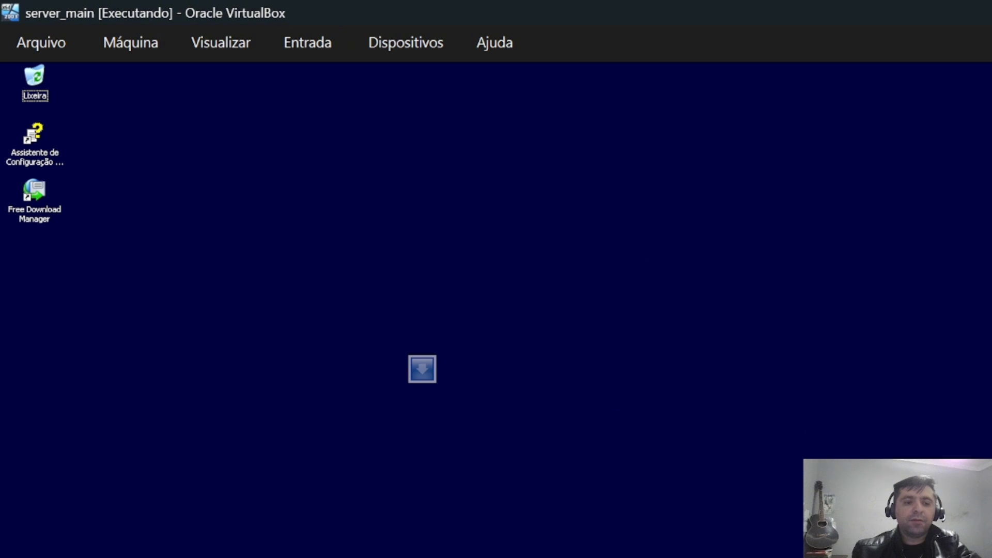
key(super)
mouse_move(70, 557)
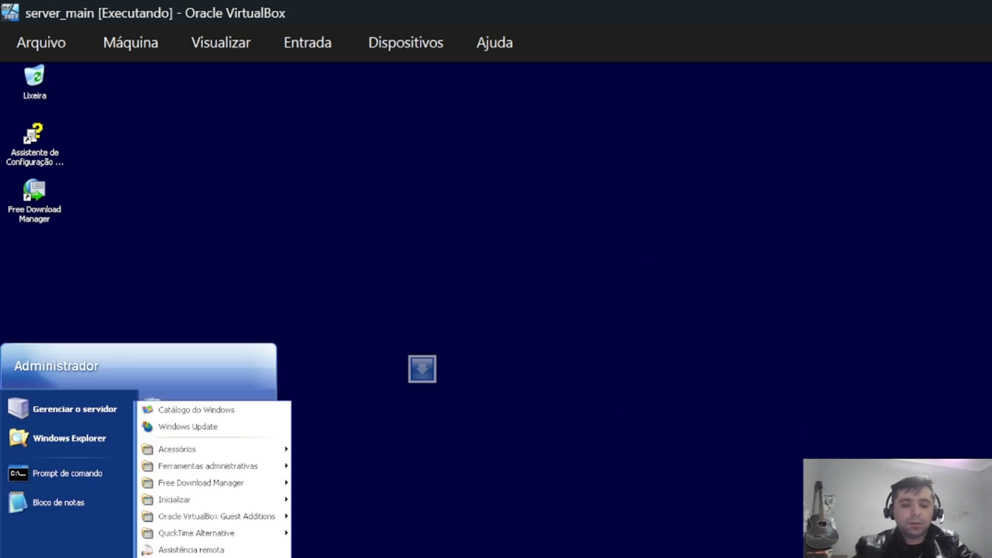
key(super+r)
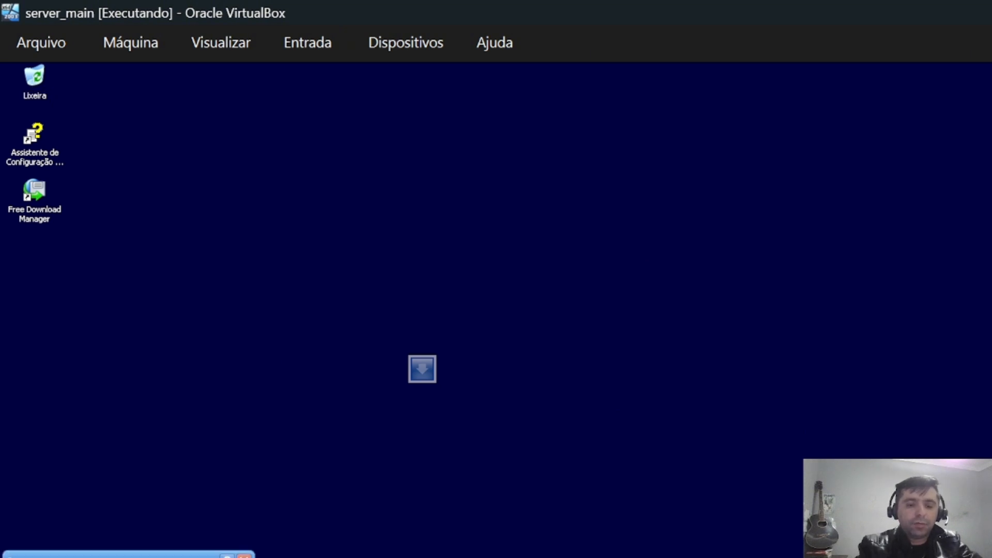
key(Return)
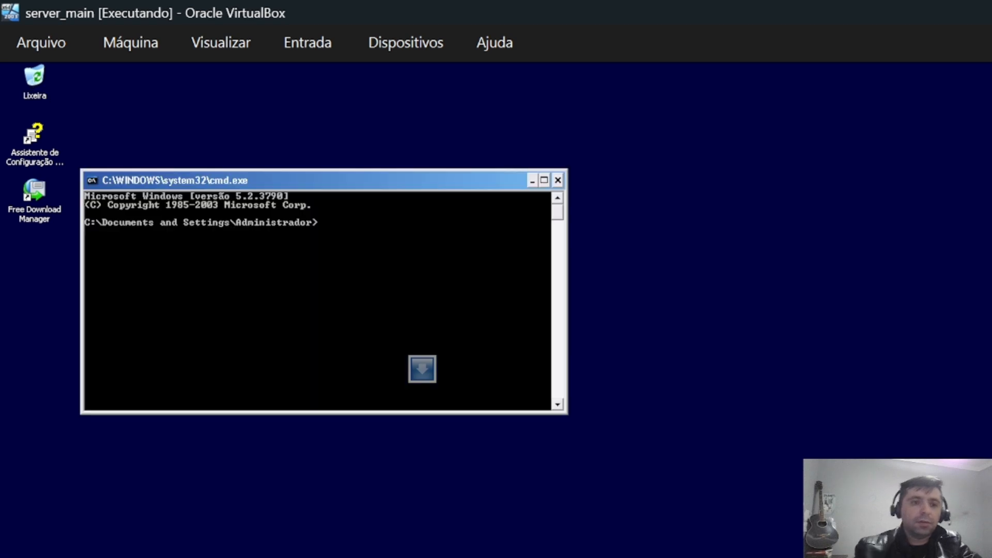
drag(437, 185, 766, 149)
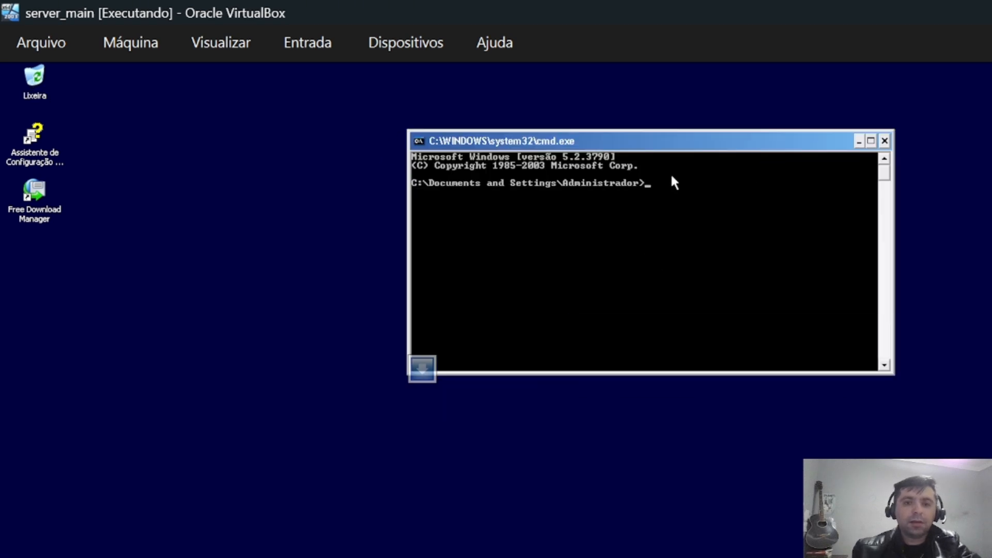
drag(680, 147, 778, 158)
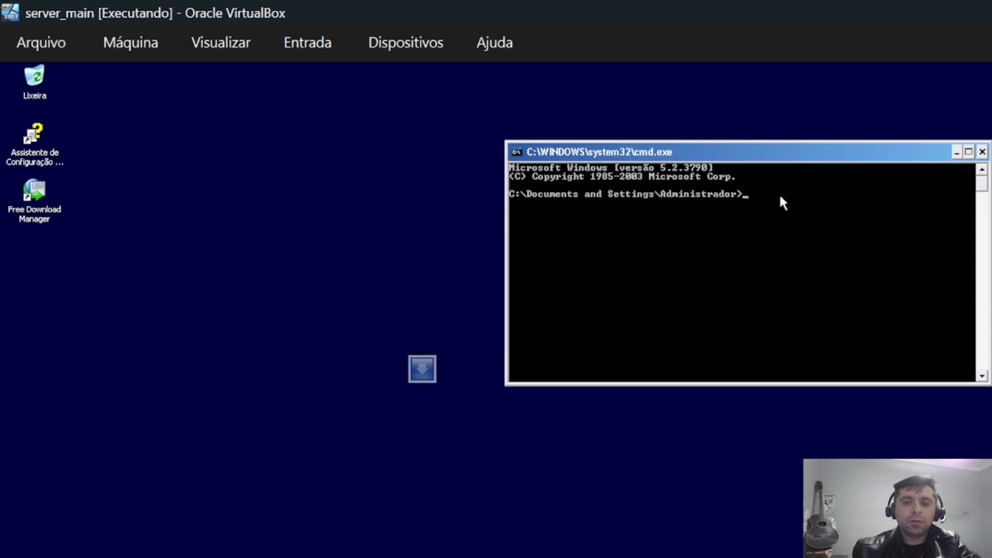
- Check the server's IP configuration with ipconfig
text(ipconfi)
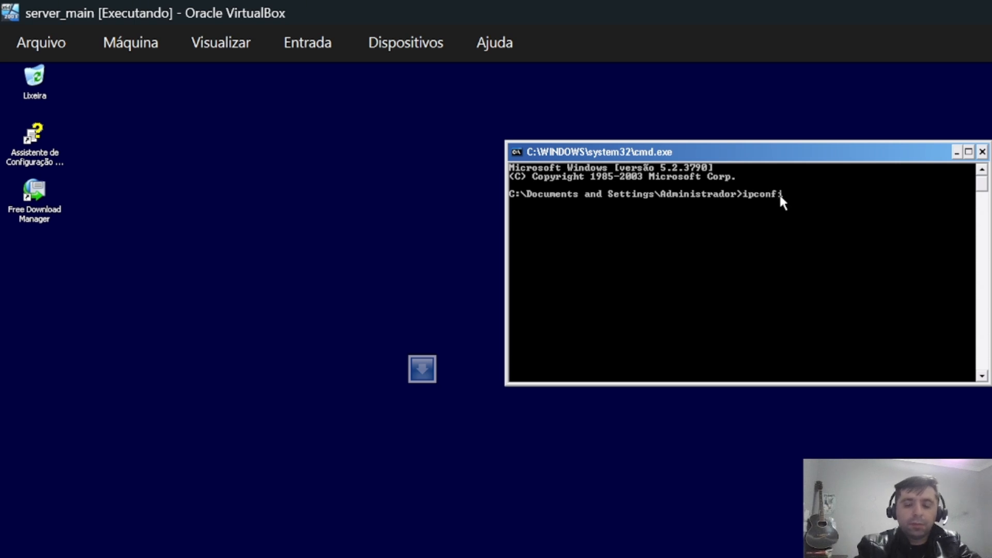
text(g)
key(Return)
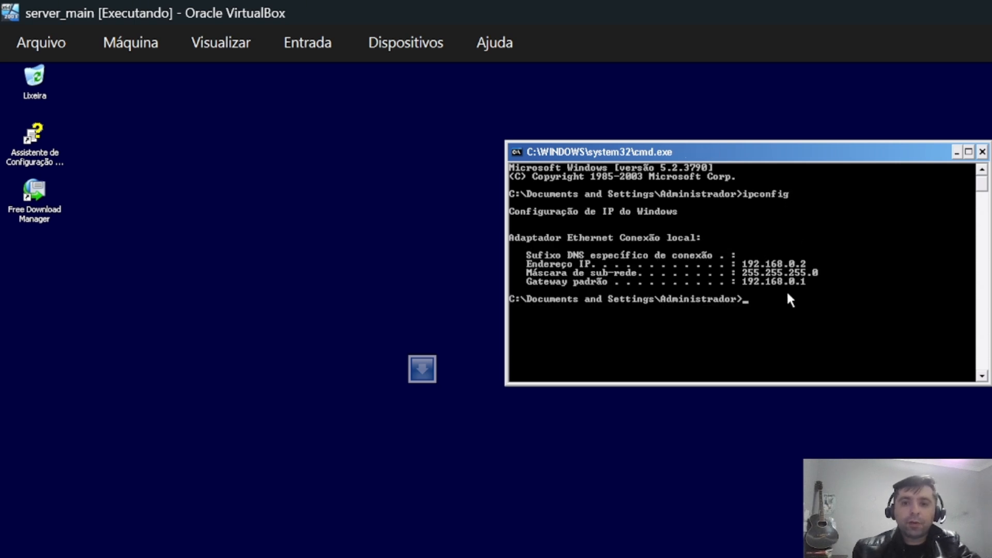
- Test the connection from the server to the Windows 7 machine with ping 192.168.0.3
text(ping)
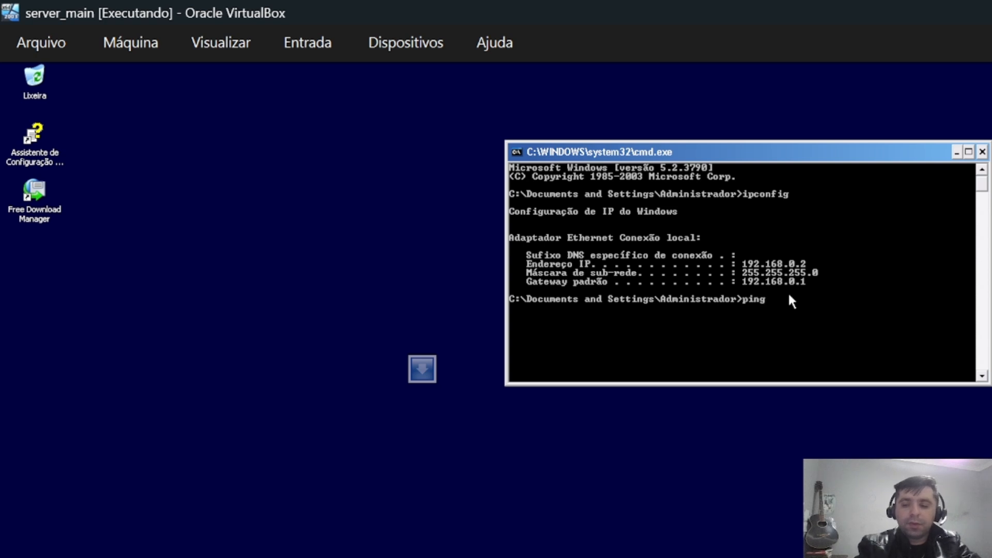
text( 192.168)
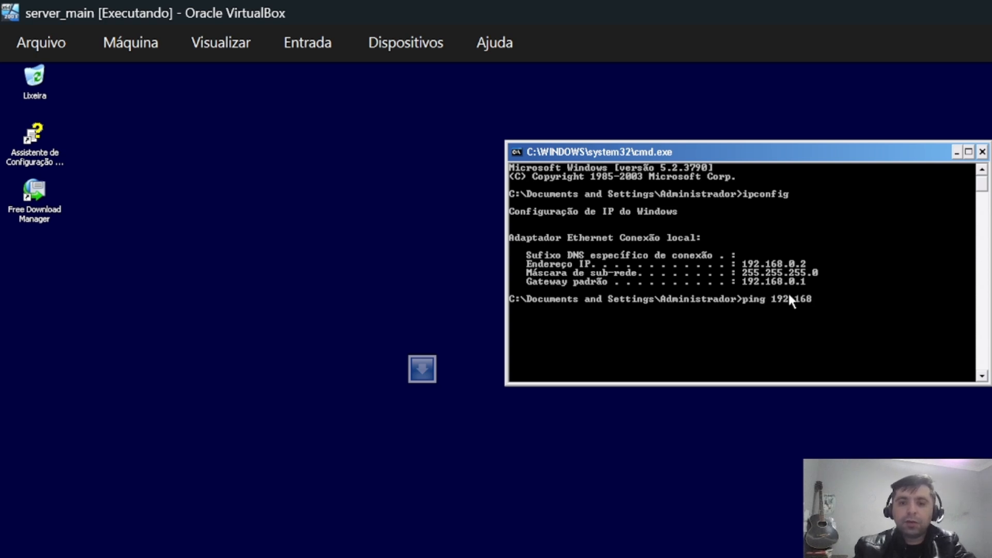
text(.0.)
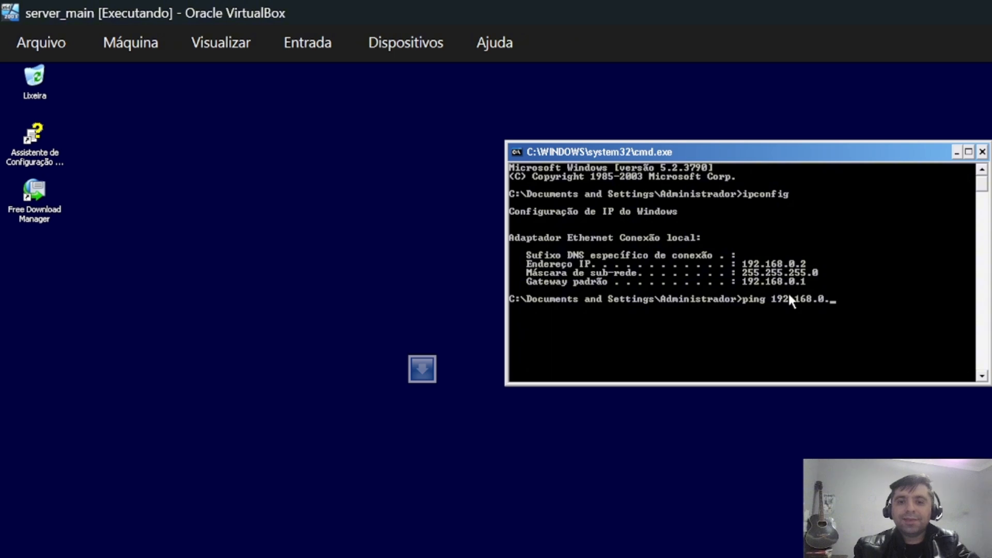
text(3)
key(Return)
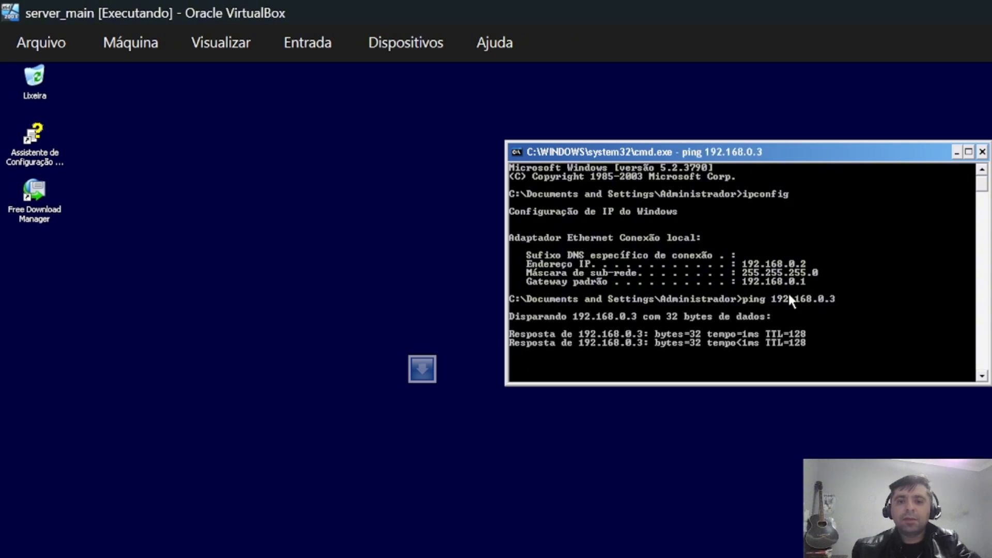